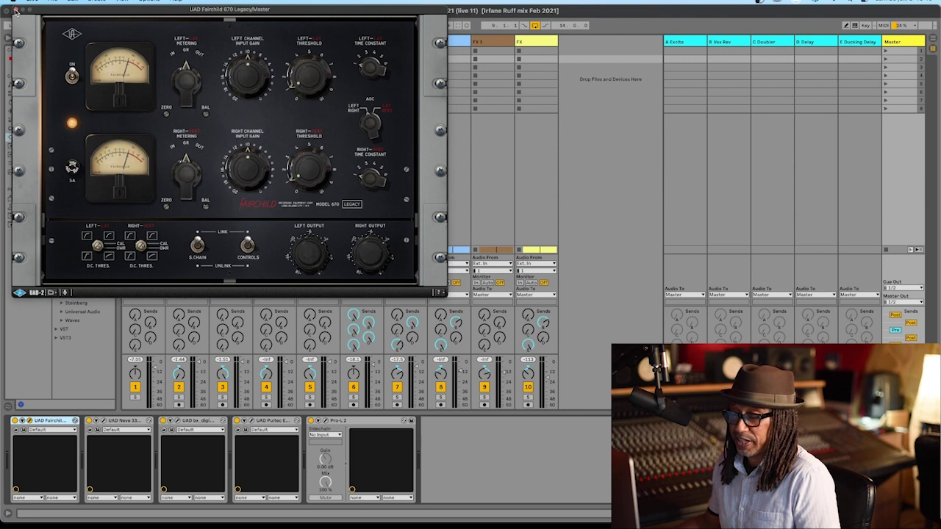
Open the master track's Neve 33609/C limiter/compressor and reposition its window to examine the settings.
click(103, 420)
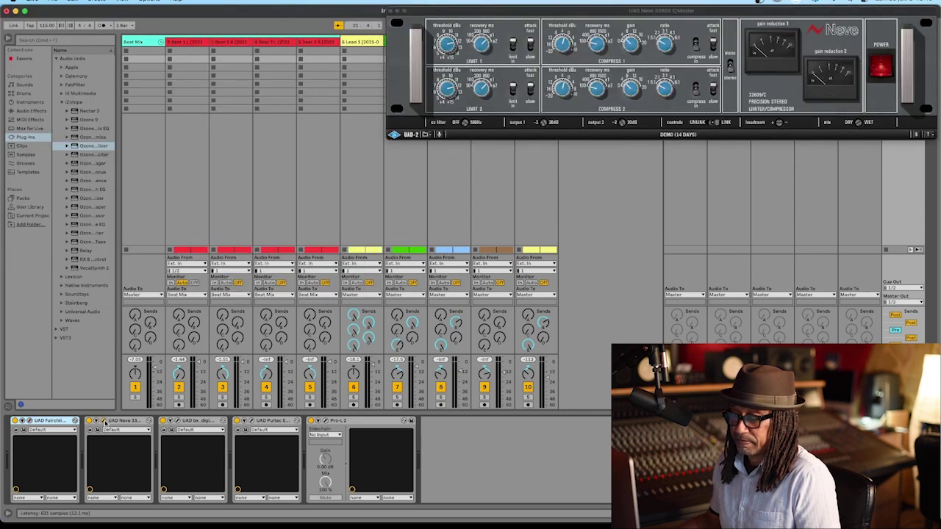
drag(511, 17, 360, 46)
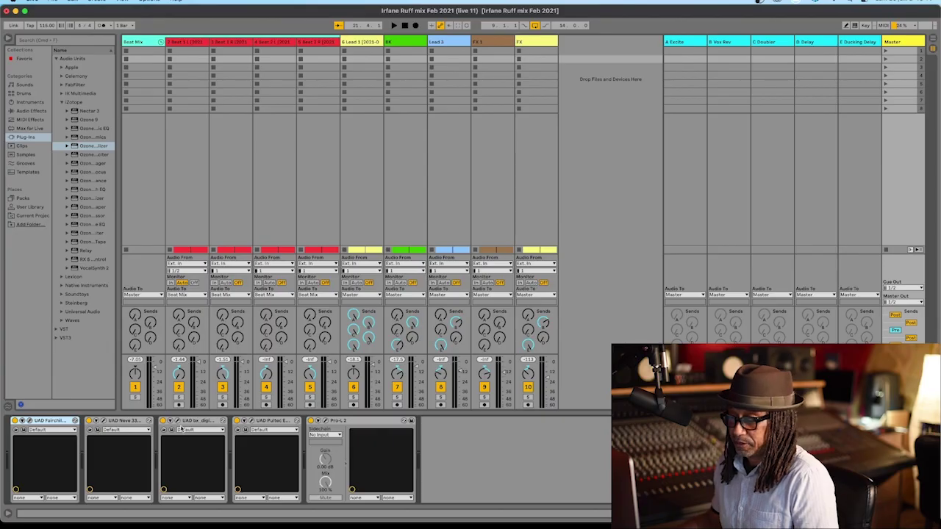
Open the master's bx_digital V2 equalizer, examine the mono 315 Hz and stereo 160 Hz and 6 kHz gain bands, and close it.
click(177, 422)
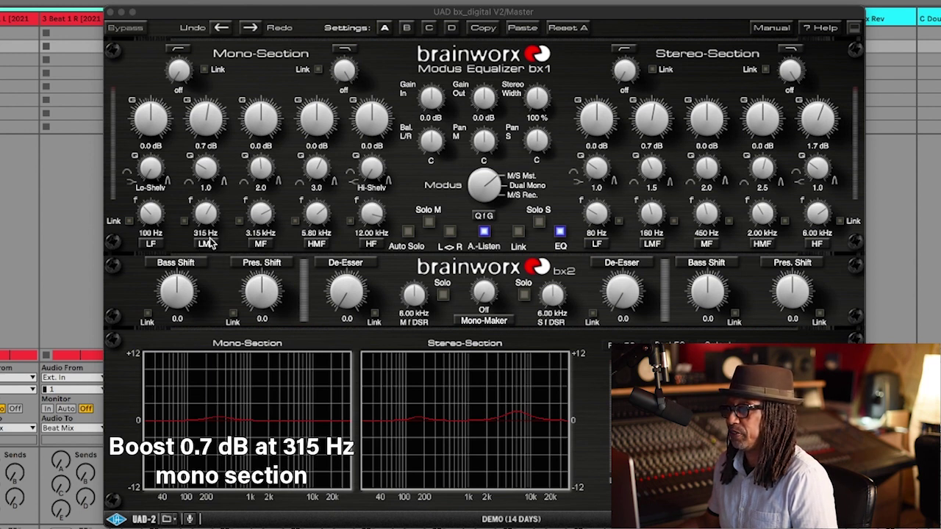
drag(211, 115, 213, 120)
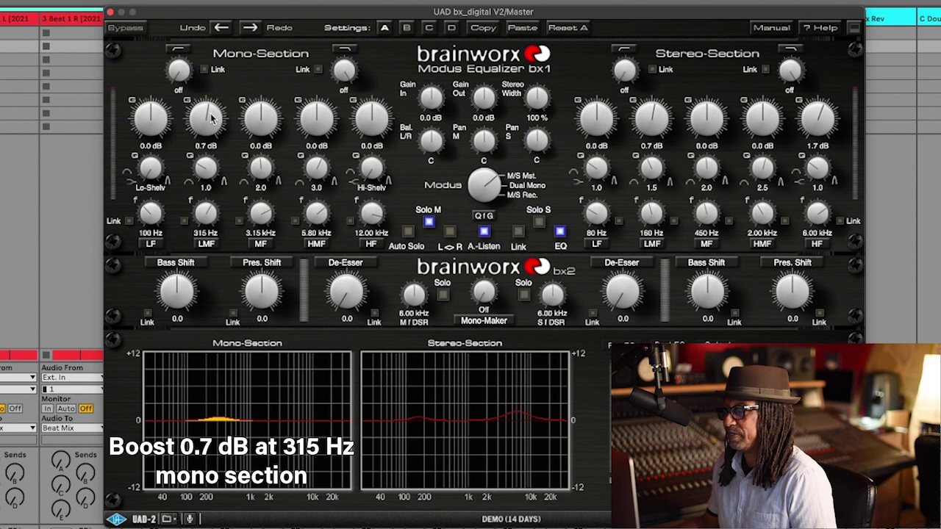
drag(211, 119, 211, 119)
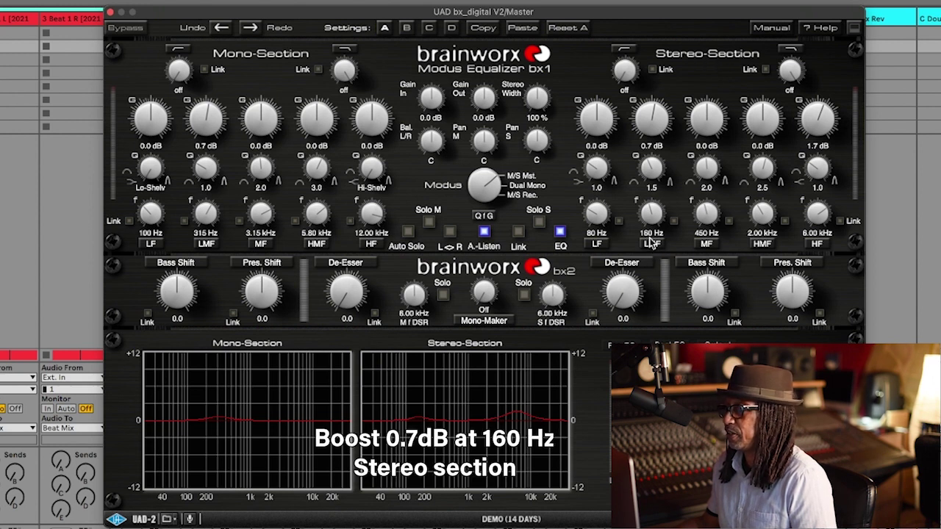
click(658, 114)
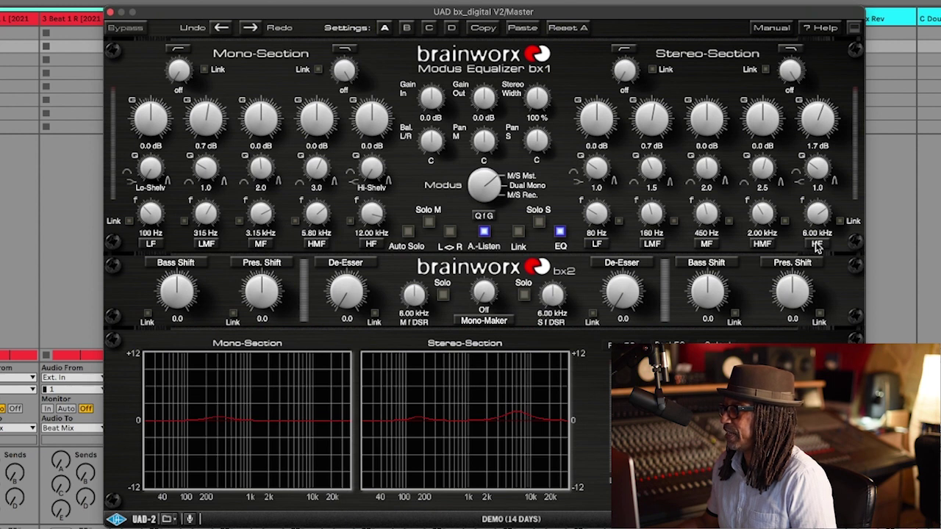
click(819, 122)
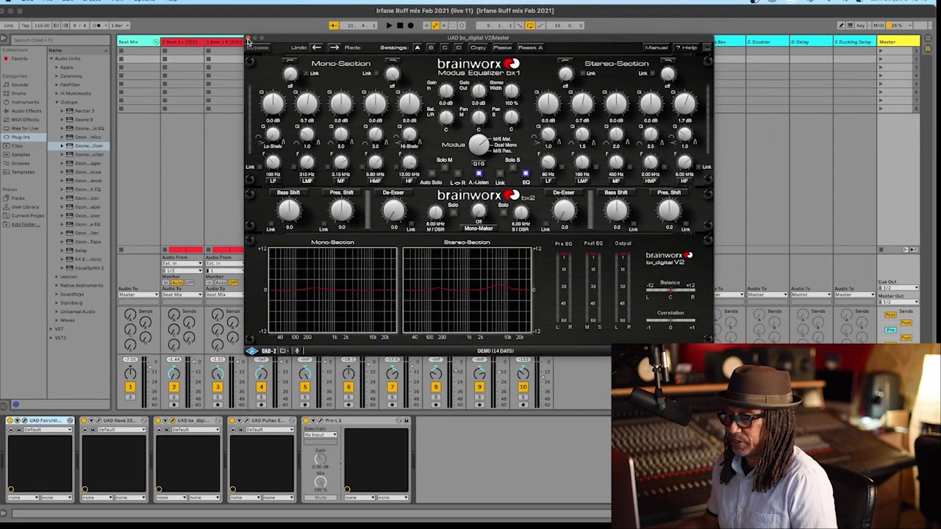
click(248, 38)
Open the master's Pultec EQP-1A equalizer, examine its low-frequency boost, and close the plug-in window.
click(247, 421)
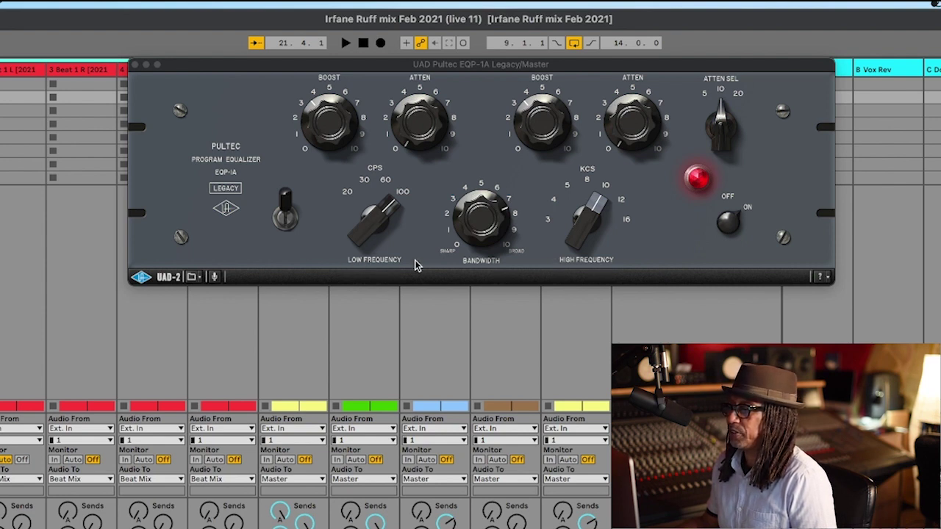
click(339, 139)
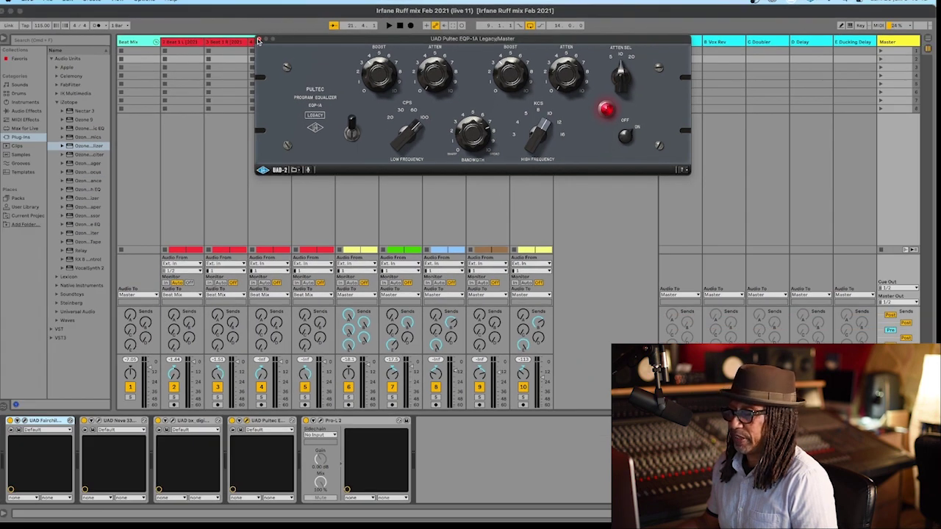
click(258, 39)
Open the master's FabFilter Pro-L 2 limiter and examine its output level setting.
click(321, 421)
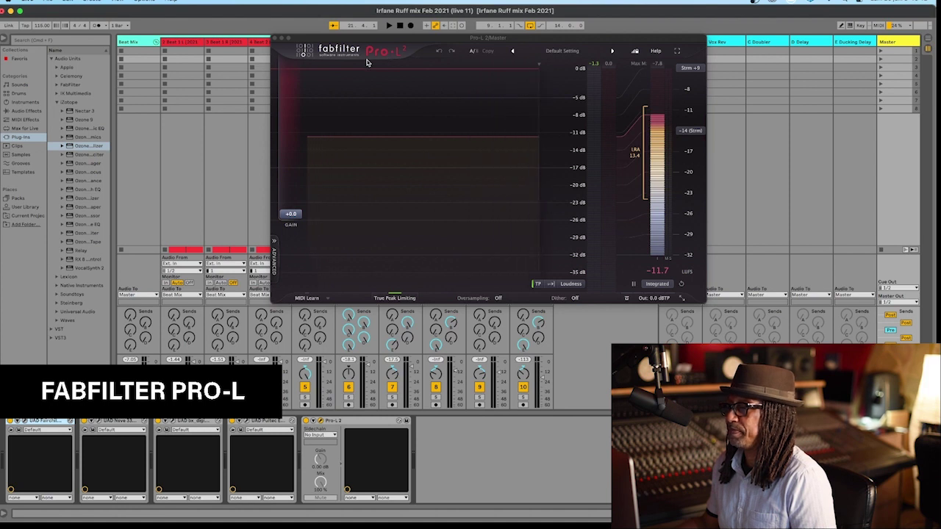
click(585, 298)
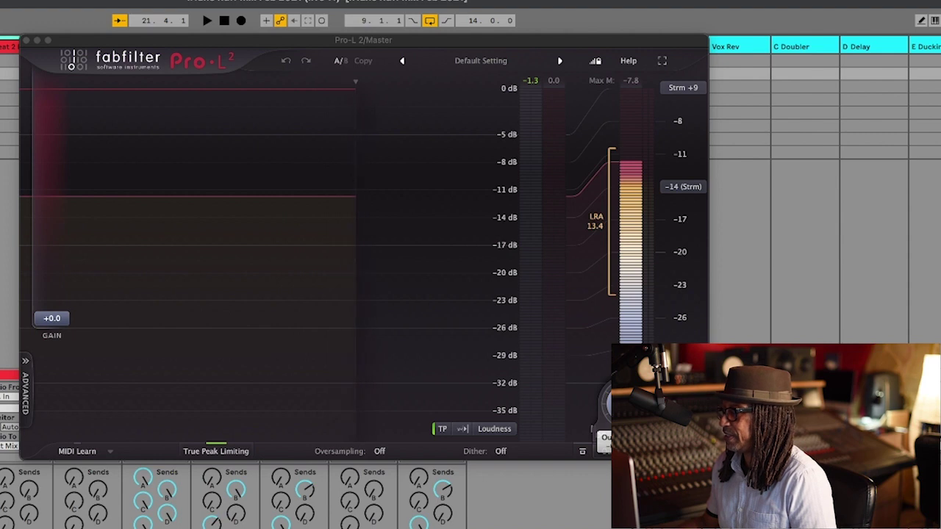
mouse_move(607, 62)
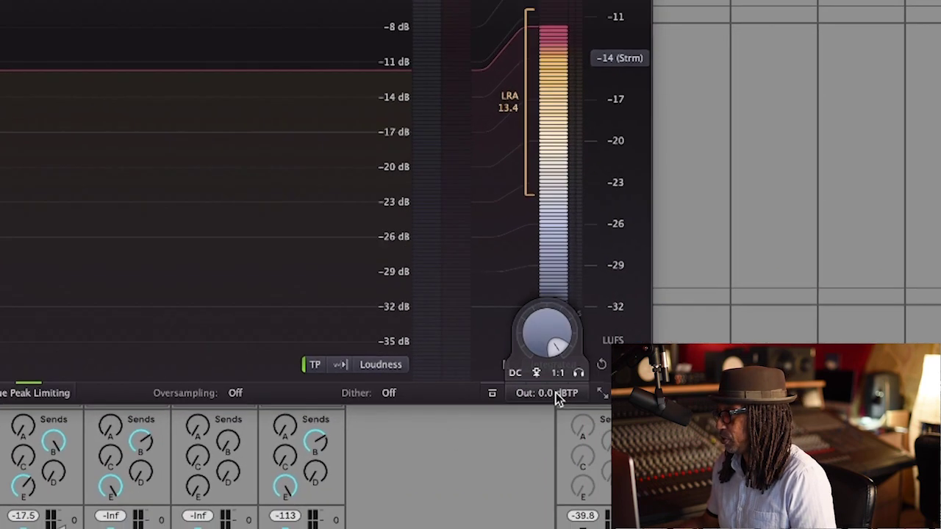
mouse_move(490, 289)
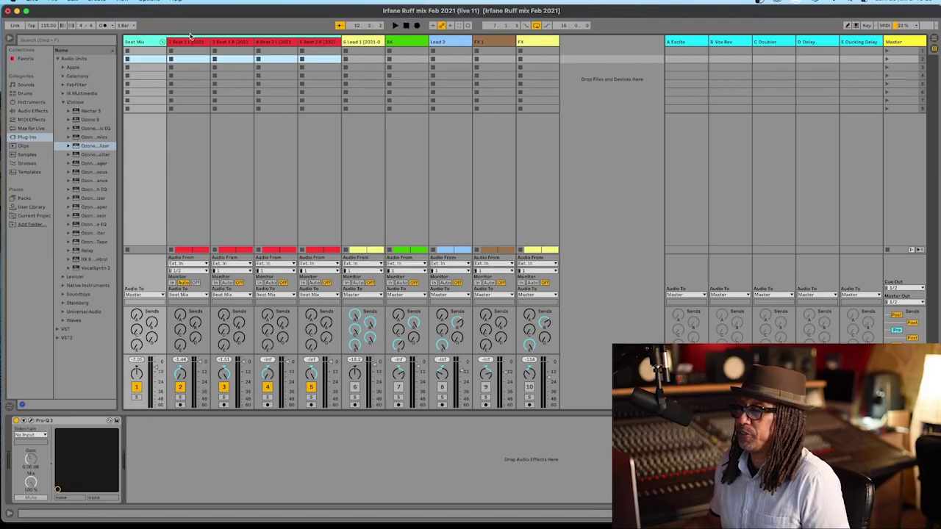
Open Pro-Q 3 on the Beat Mix track, examine the 60 Hz bell and high-shelf bands, and close it.
click(137, 42)
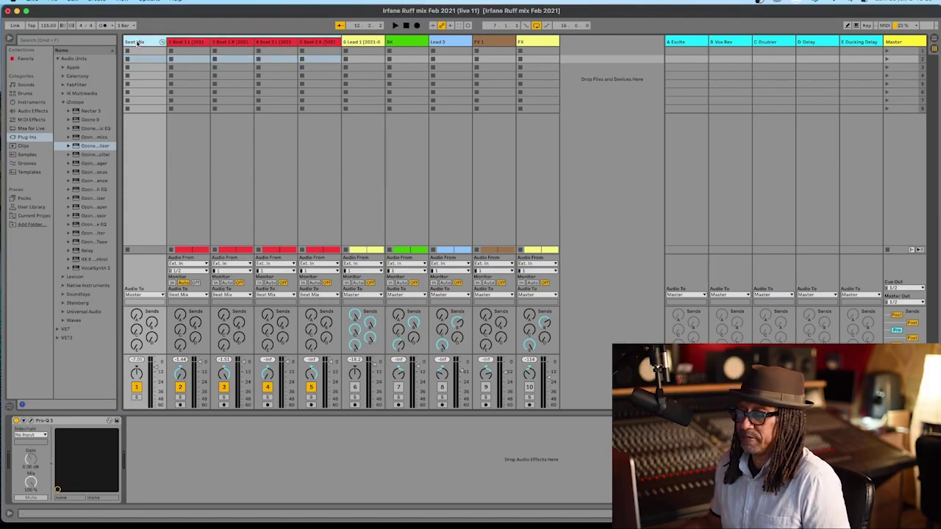
click(31, 421)
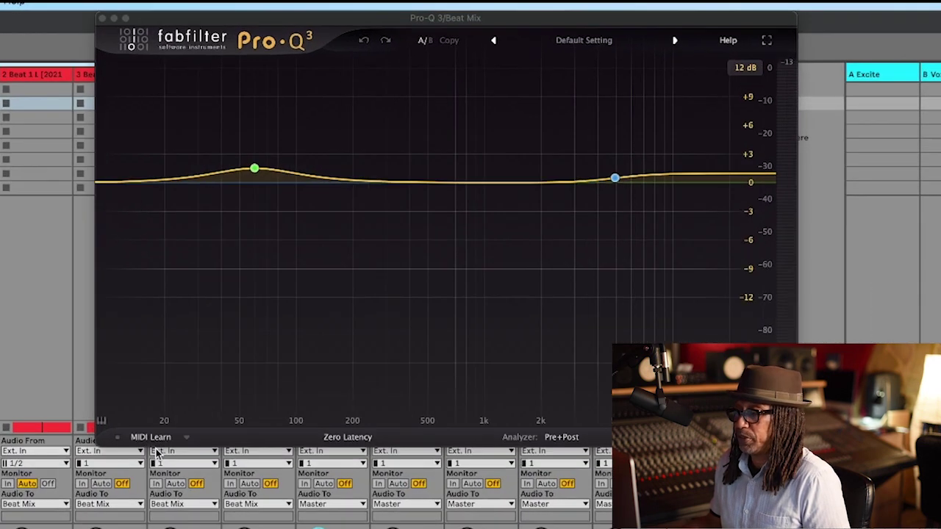
mouse_move(220, 185)
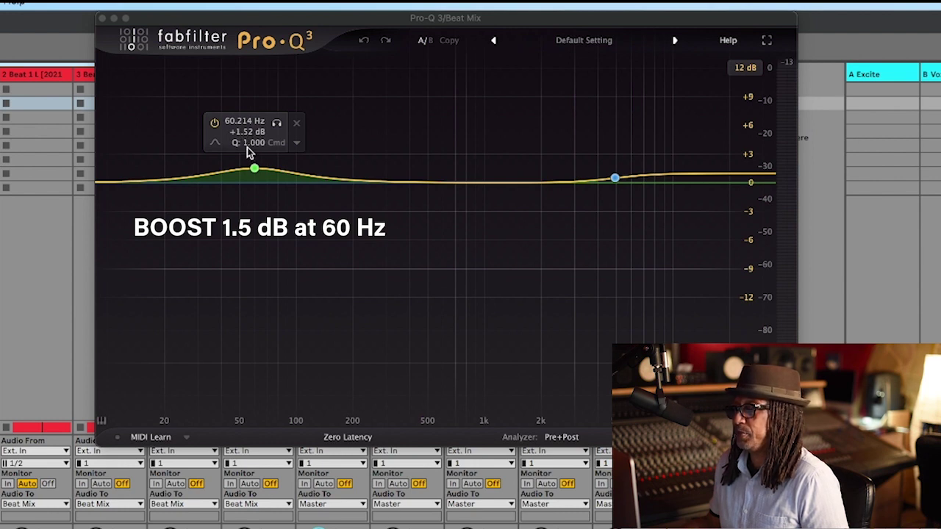
click(614, 180)
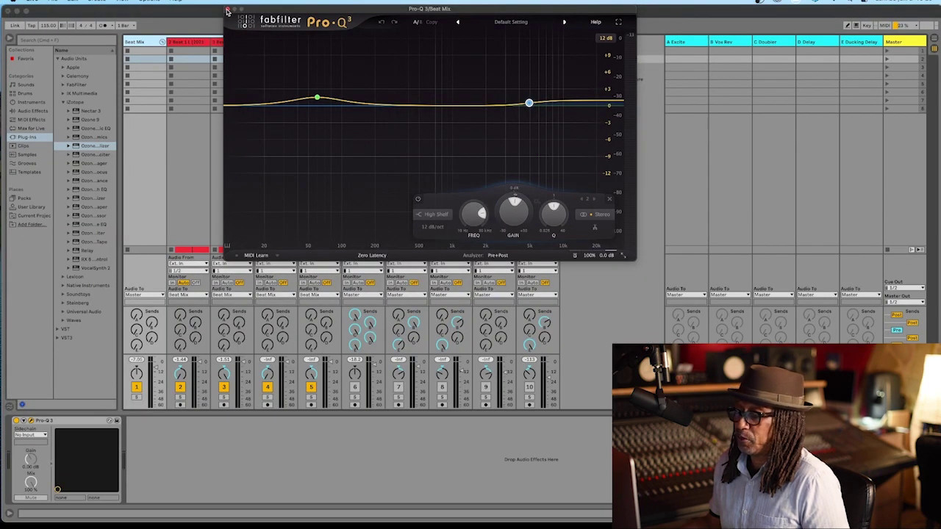
click(228, 10)
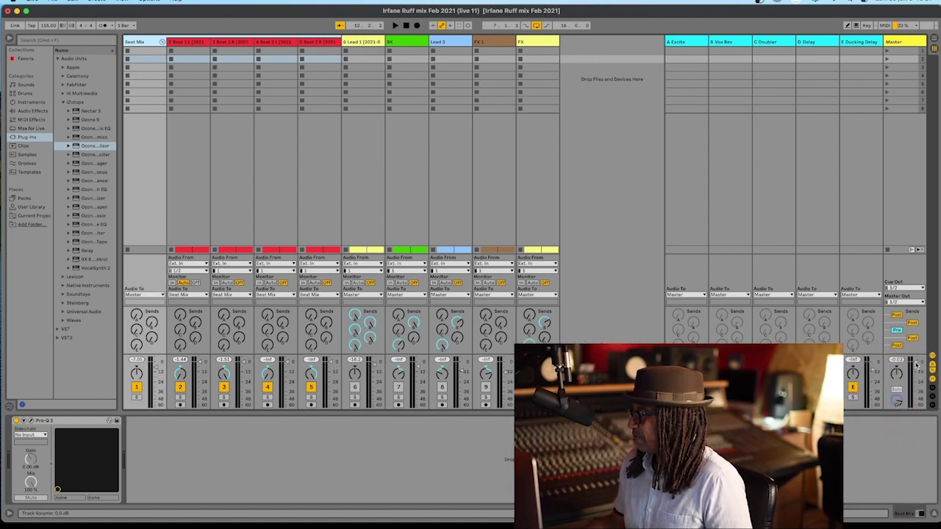
Show the Master track's effects, play the mix, and open the Neve compressor during playback.
click(901, 41)
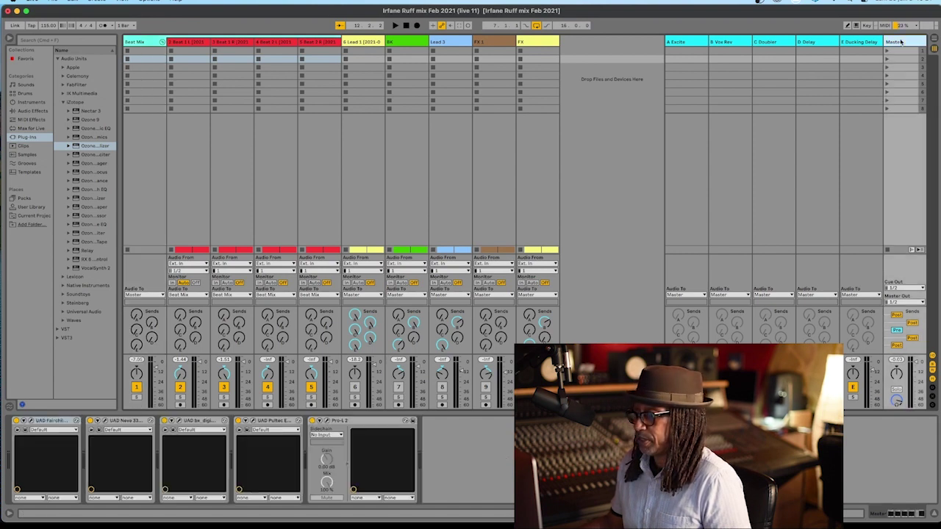
key(space)
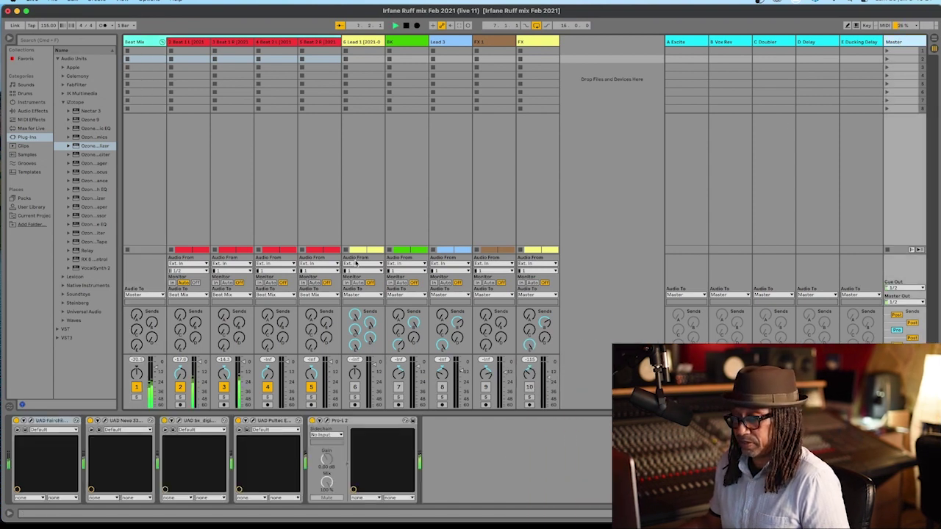
click(106, 423)
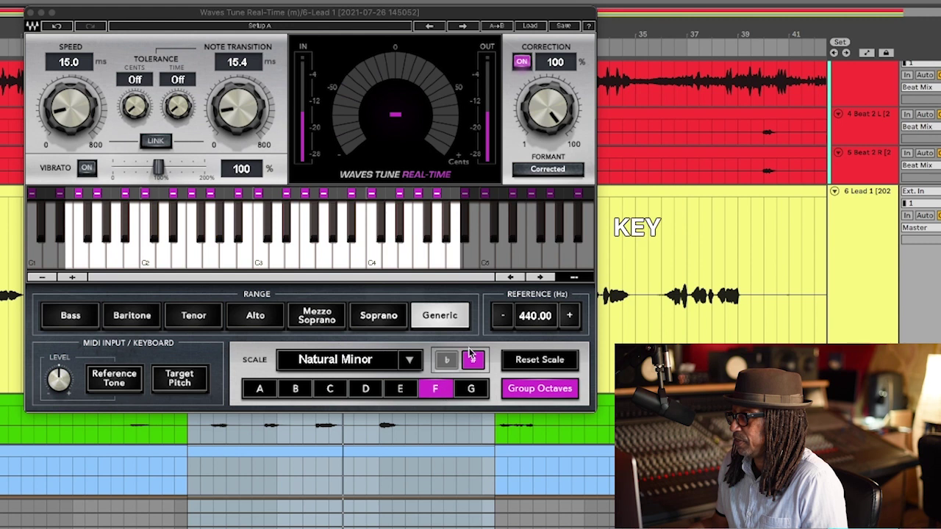
Examine the available scales in Waves Tune Real-Time on the Lead 1 vocal, keeping Natural Minor.
click(410, 361)
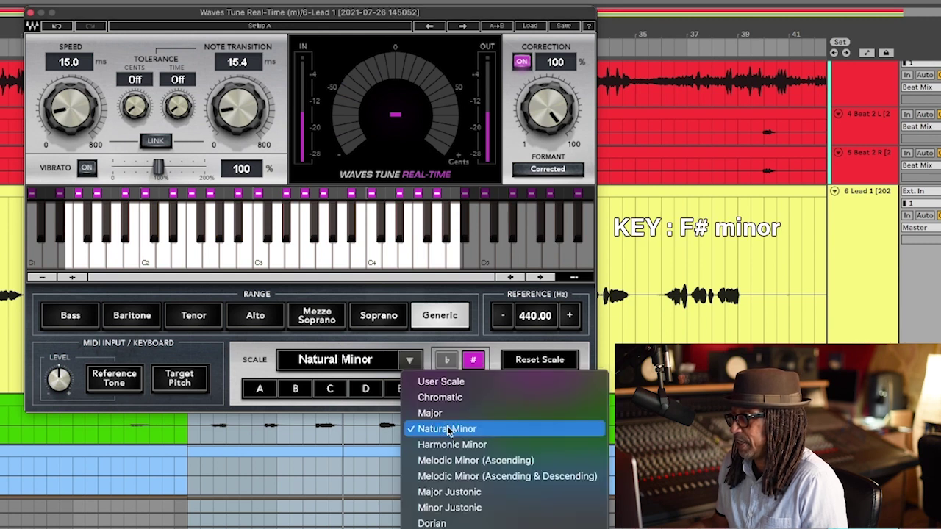
click(263, 370)
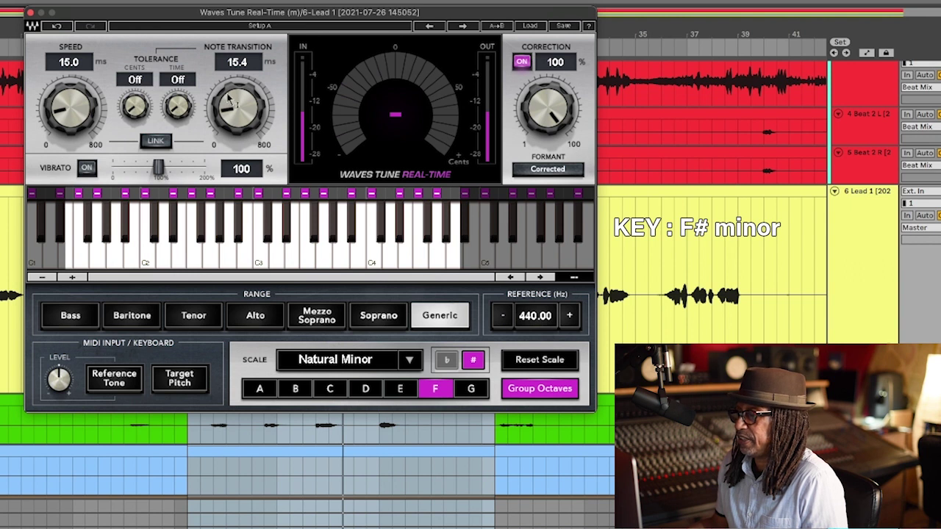
Fine-tune the note transition in Waves Tune Real-Time and enable the effect on the Lead 1 track.
drag(232, 116, 232, 119)
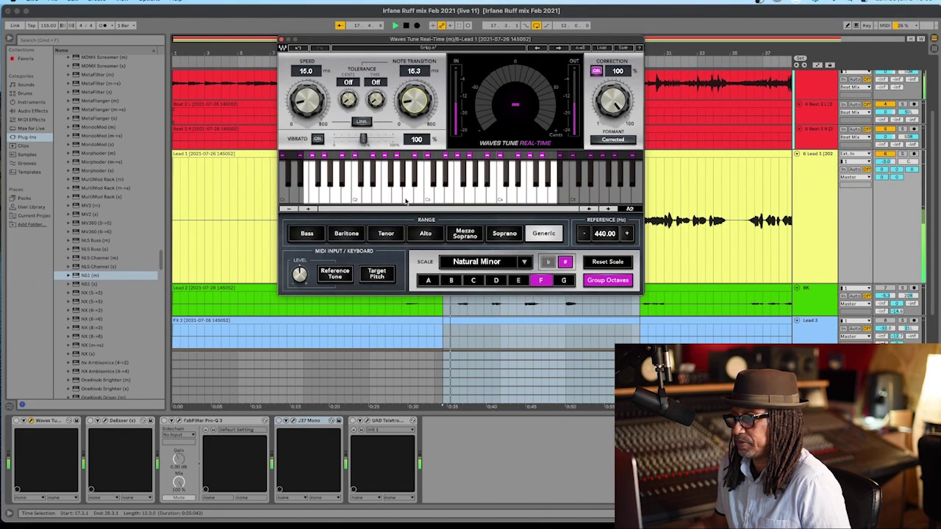
click(16, 421)
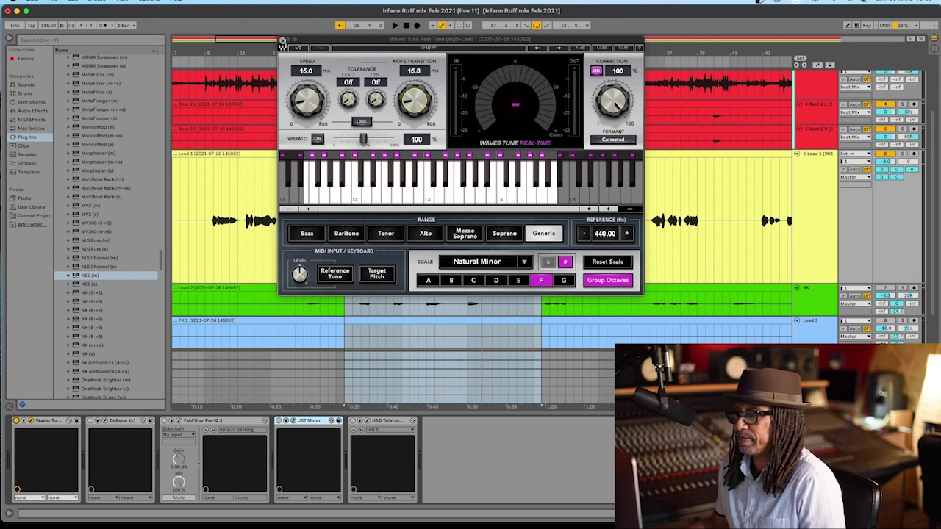
Enable the Waves DeEsser on Lead 1 and open its window, closing the Waves Tune window.
click(118, 422)
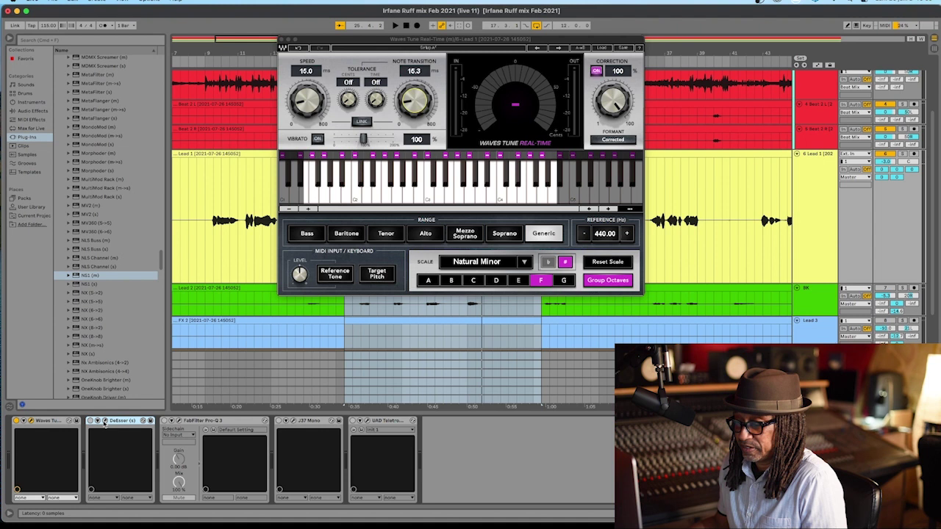
click(105, 421)
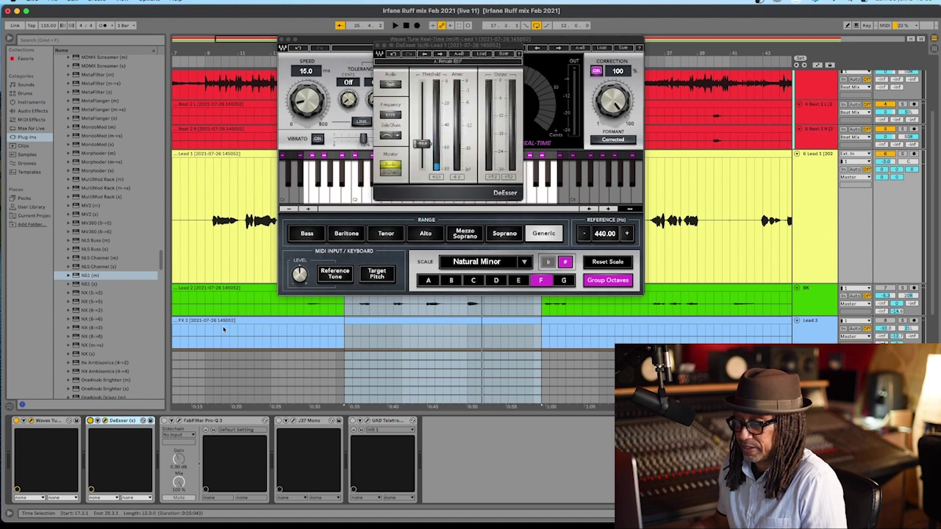
click(281, 40)
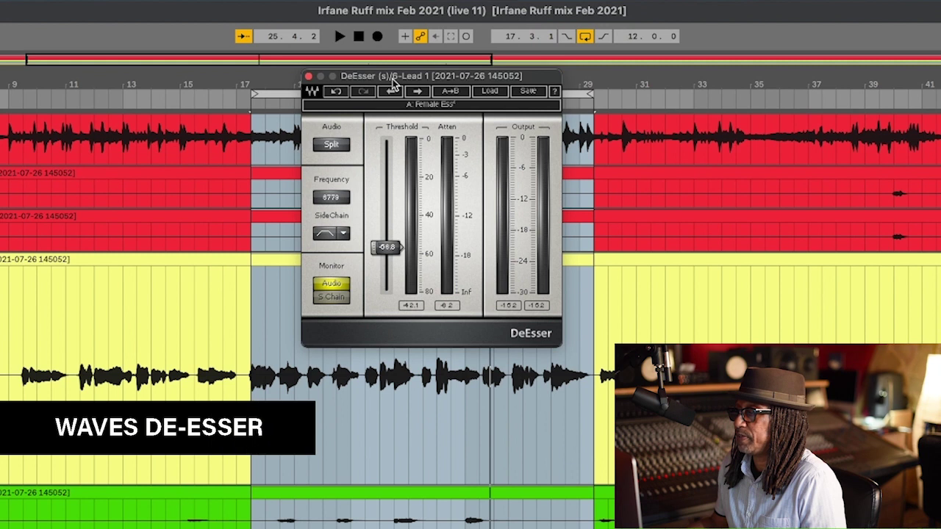
drag(393, 77, 392, 76)
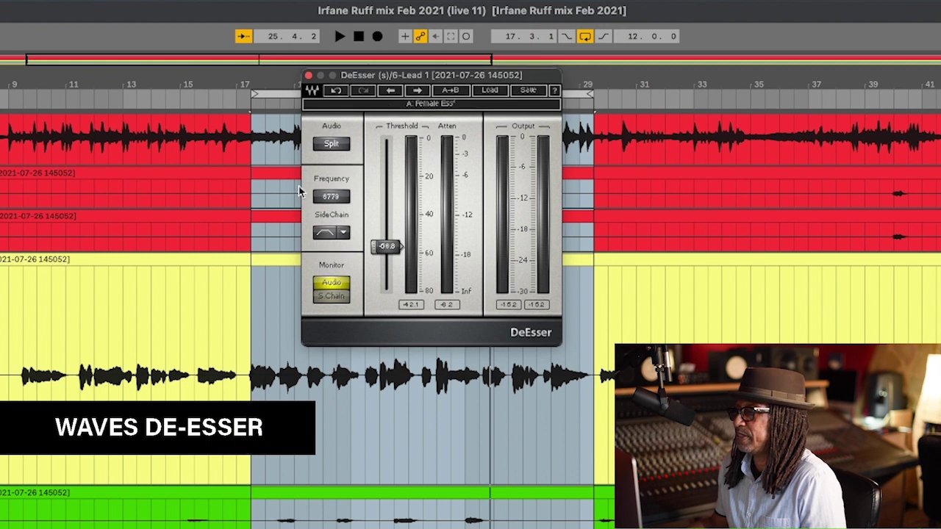
Look through the DeEsser's factory presets, including Female Ess, and audition the vocal with de-essing.
click(502, 92)
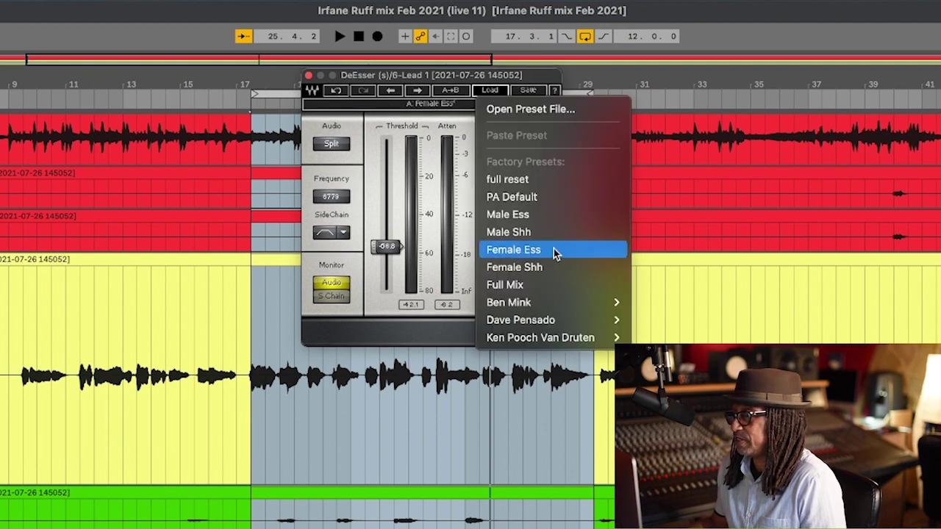
click(376, 139)
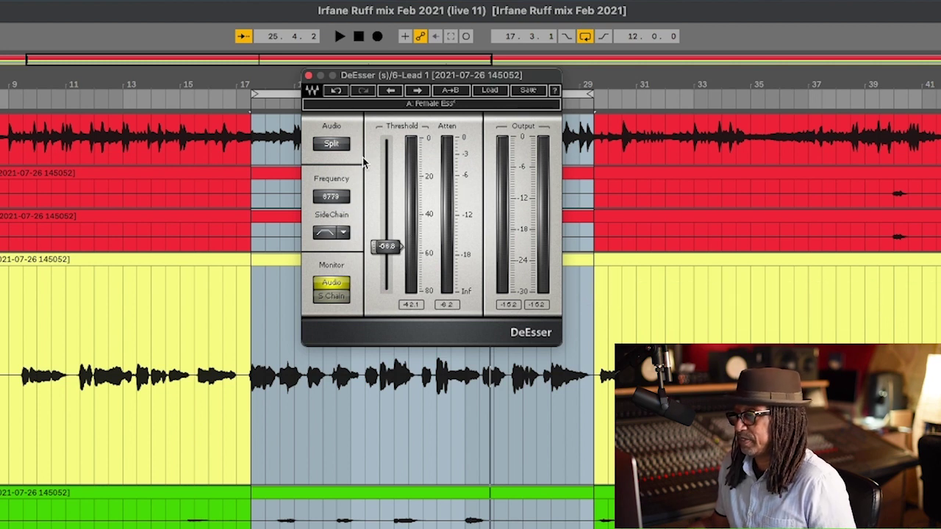
key(space)
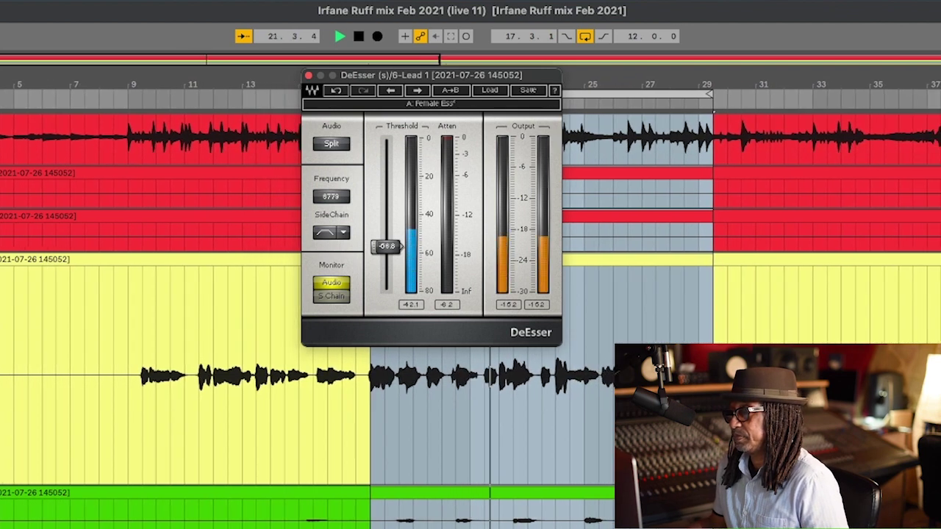
key(space)
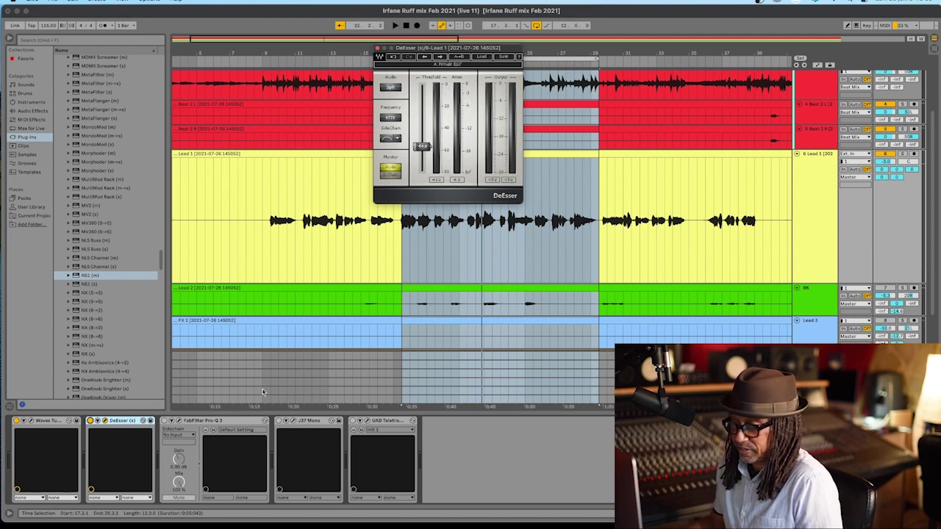
Enable FabFilter Pro-Q 3 on the Lead 1 track and open its equalizer window.
click(222, 420)
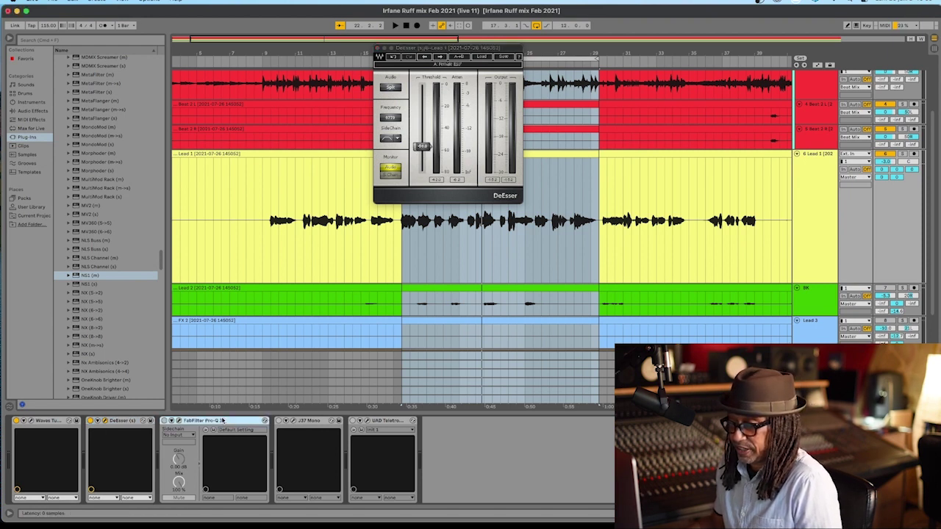
click(178, 421)
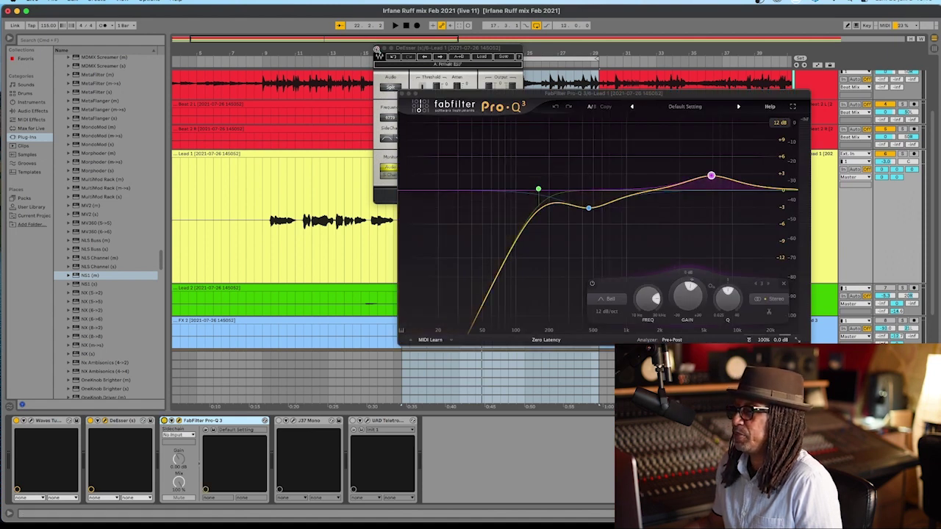
Close the DeEsser window, then examine Pro-Q 3's low cut, low-mid dip and high boost on Lead 1 while auditioning the vocal.
click(376, 48)
drag(540, 99, 412, 66)
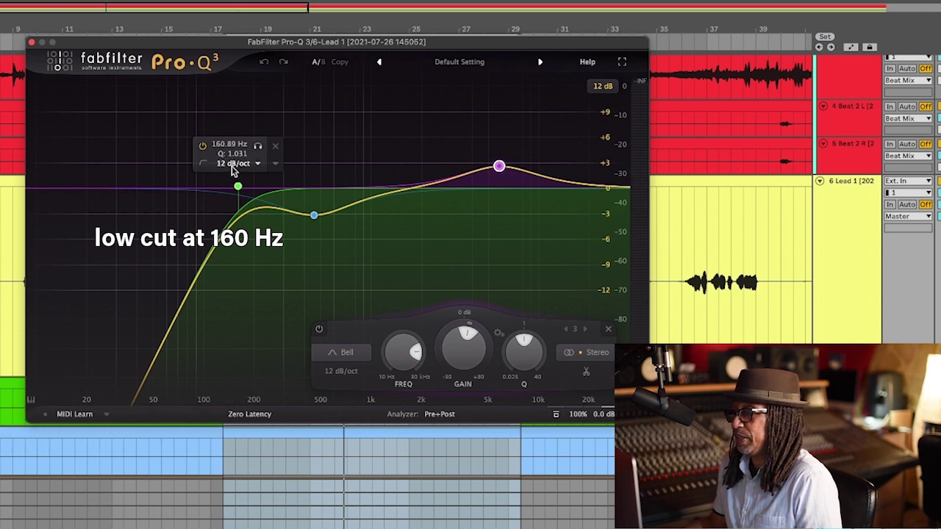
click(314, 215)
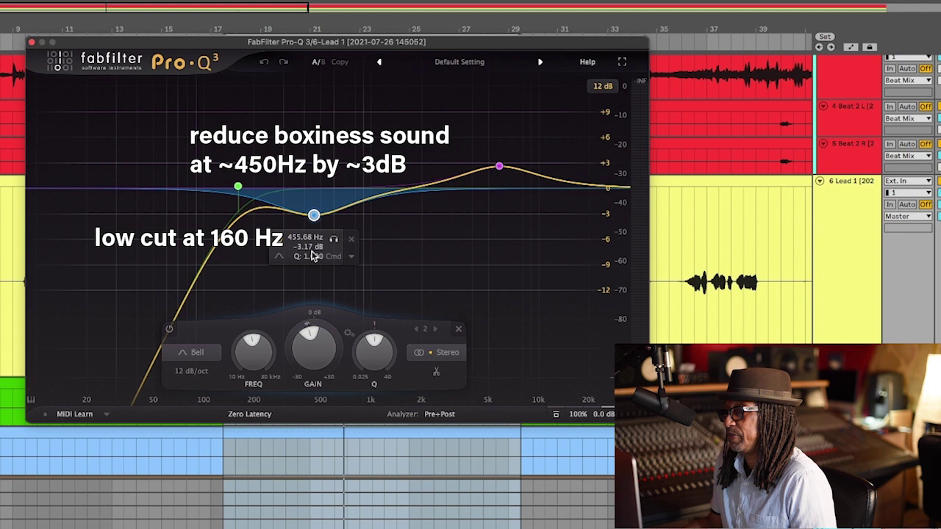
click(499, 168)
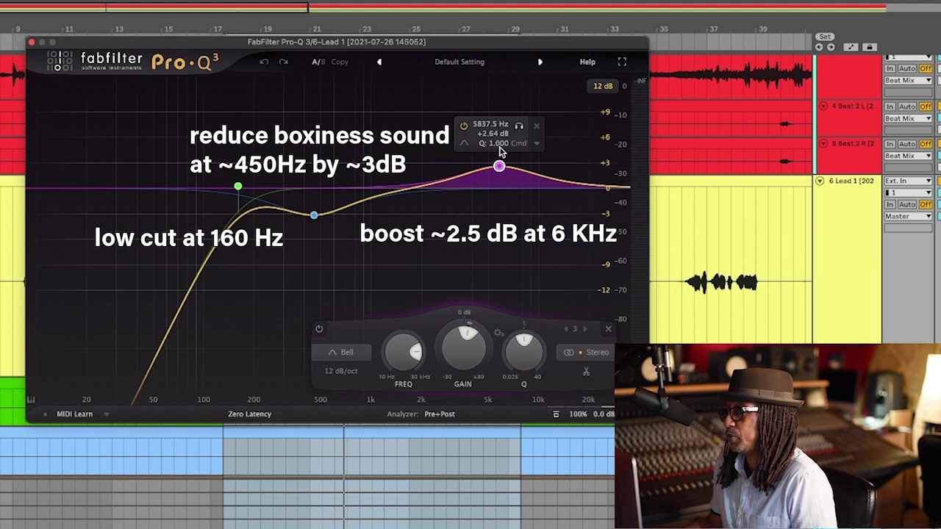
key(space)
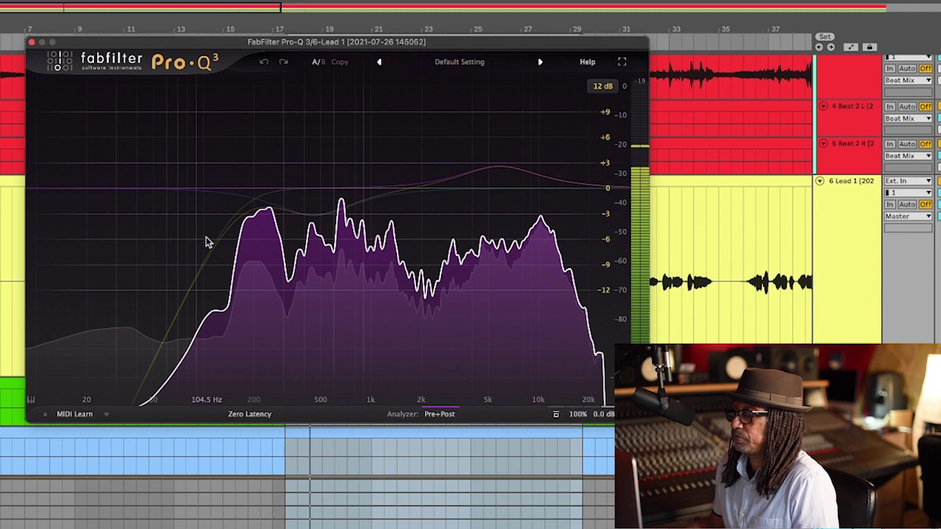
mouse_move(205, 227)
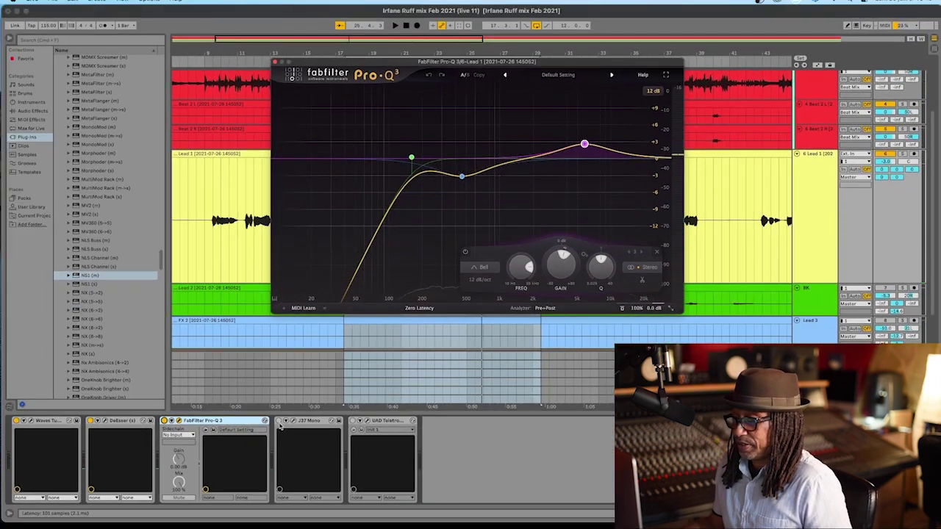
Enable the Waves J37 tape plug-in on Lead 1, open its window and select the saturation control.
click(279, 425)
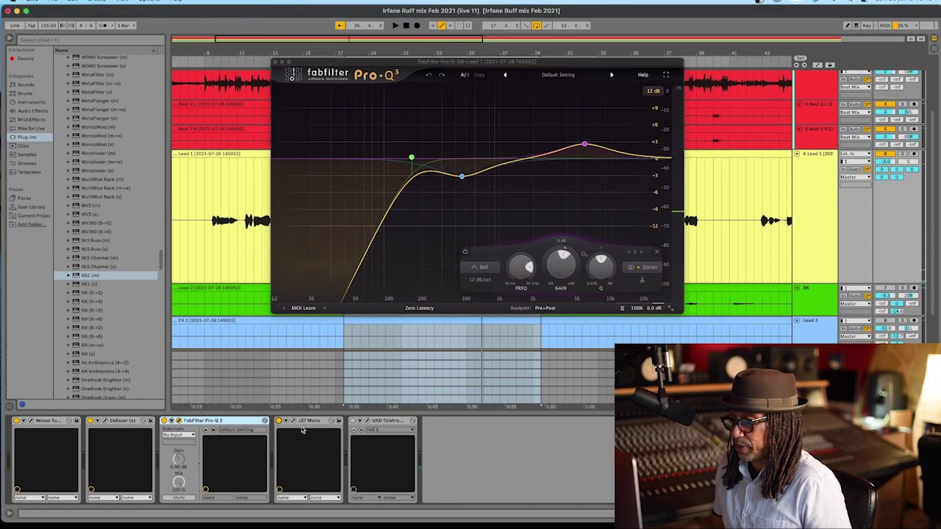
click(293, 422)
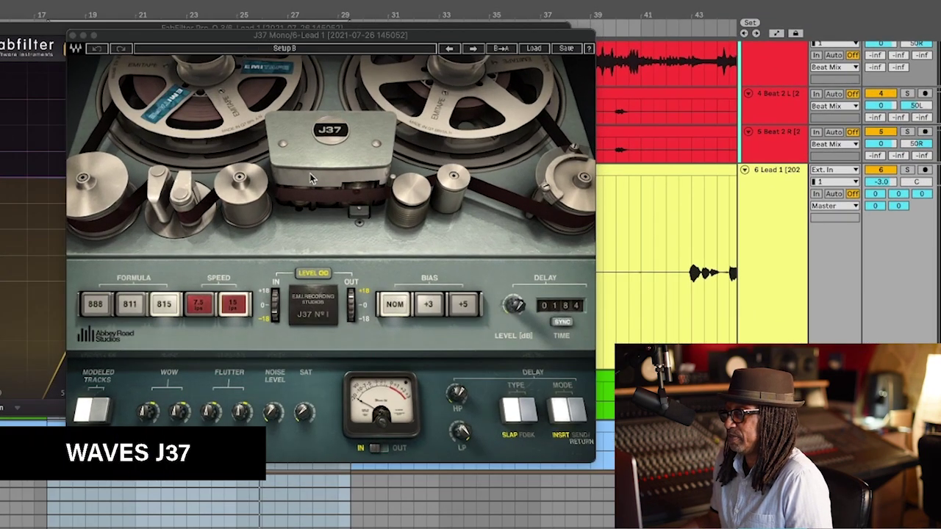
click(303, 413)
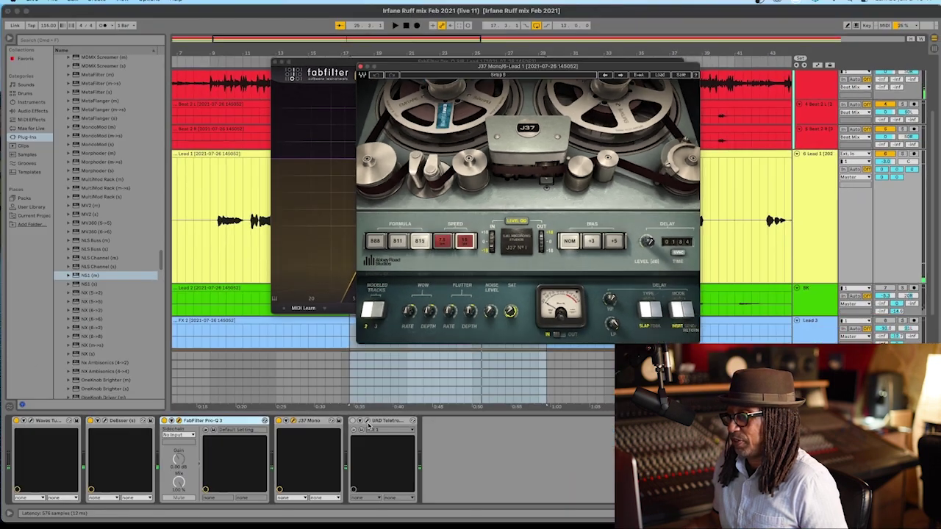
Close the J37 and Pro-Q 3 windows and open the UAD Teletronix LA-2A compressor of Lead 1, placing its window clear of the track waveforms.
click(356, 67)
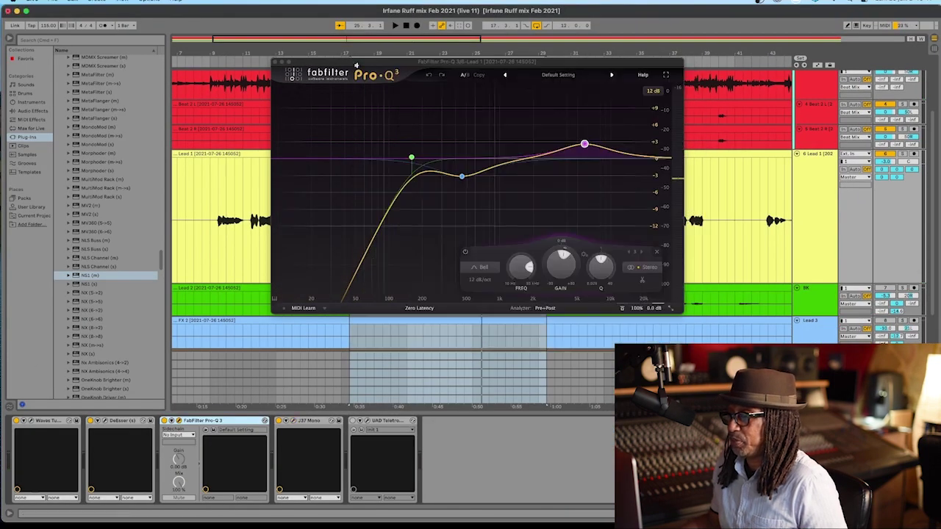
click(275, 65)
click(275, 64)
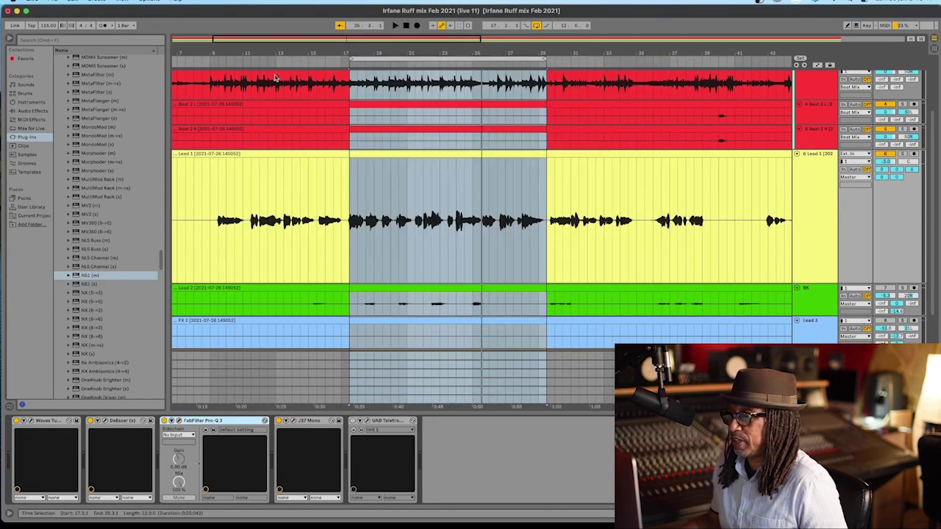
click(369, 422)
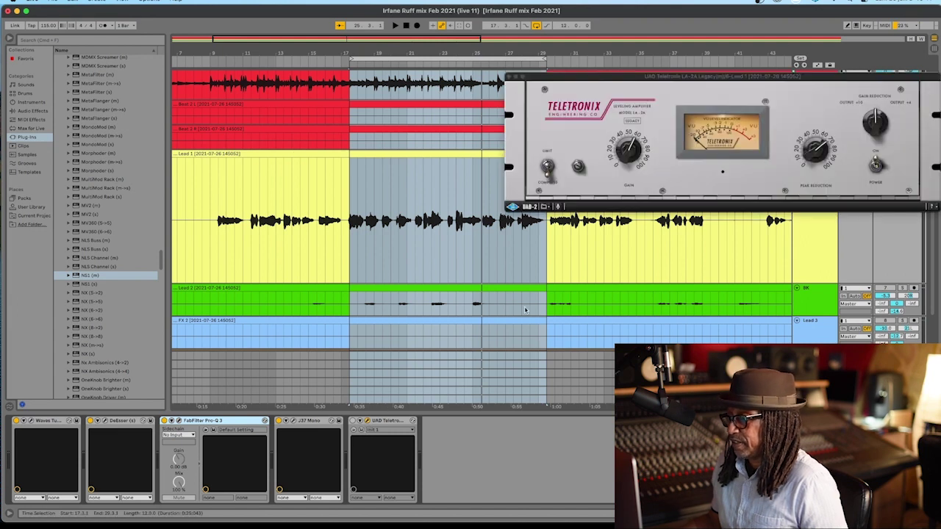
drag(704, 77, 466, 56)
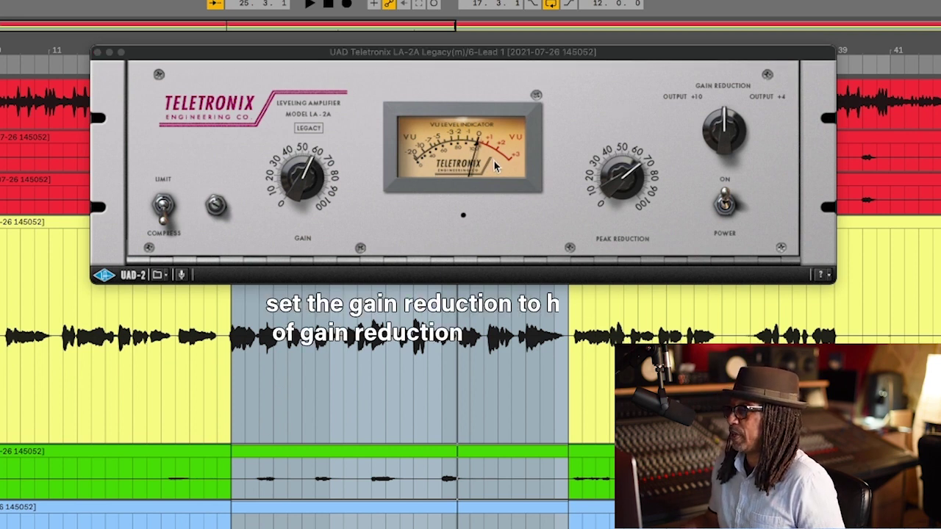
Adjust the LA-2A's Peak Reduction during playback, settling it between 60 and 70, and stop playback.
click(622, 182)
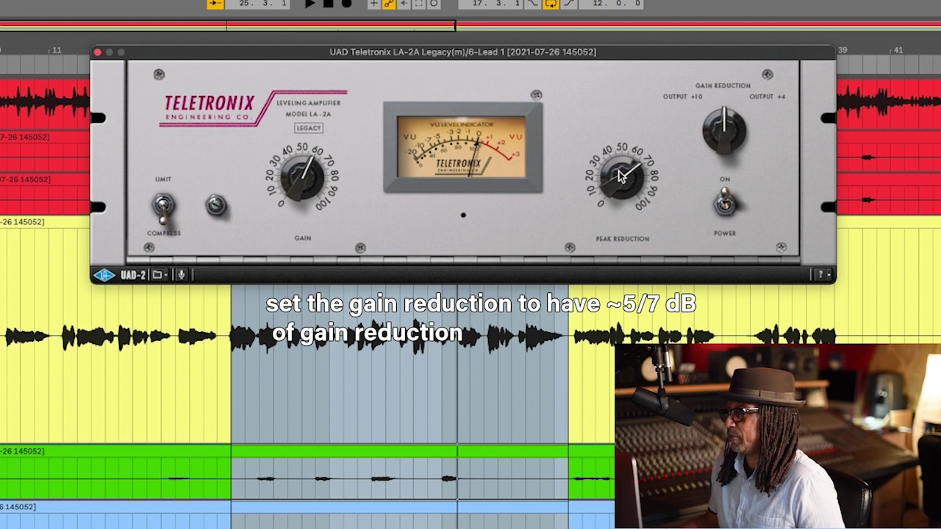
drag(621, 175, 624, 173)
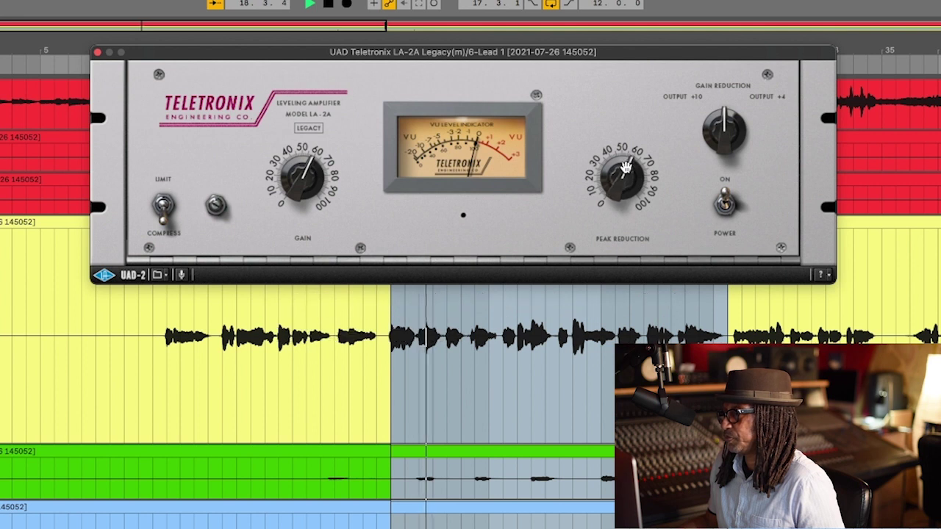
drag(625, 163, 629, 158)
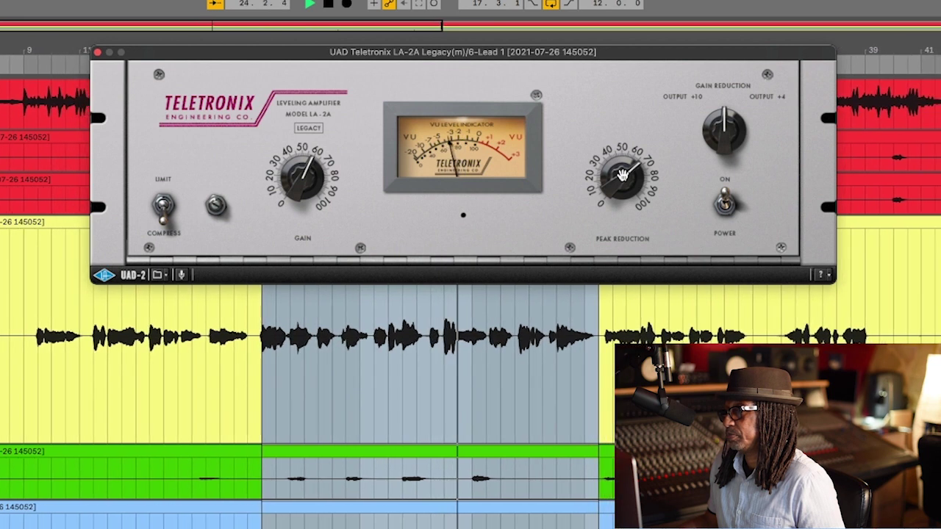
key(space)
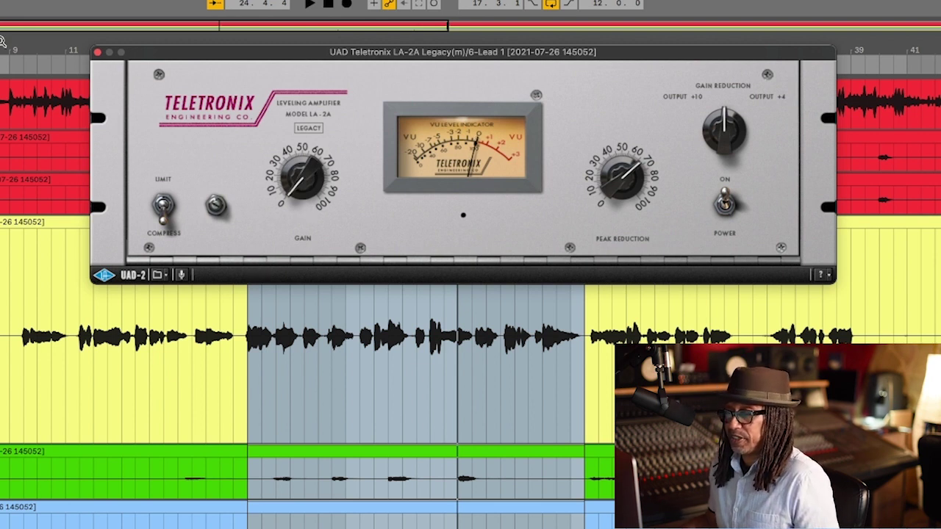
Switch to the Session View mixer and raise the LA-2A's Gain on the Lead 1 track.
key(Tab)
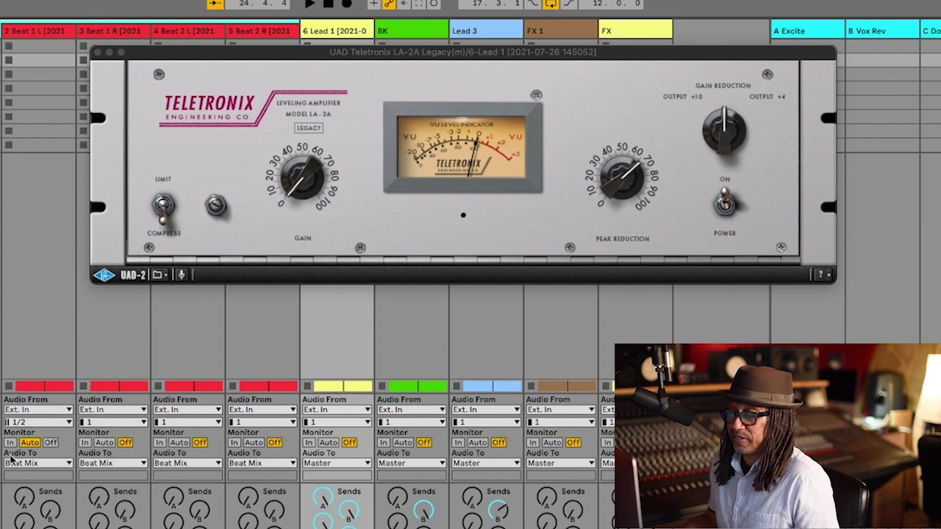
key(space)
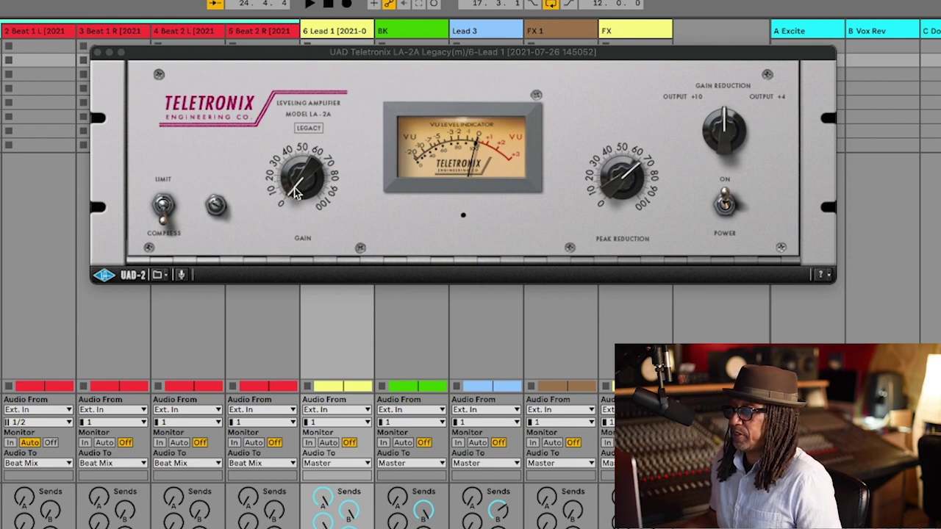
drag(297, 184, 311, 138)
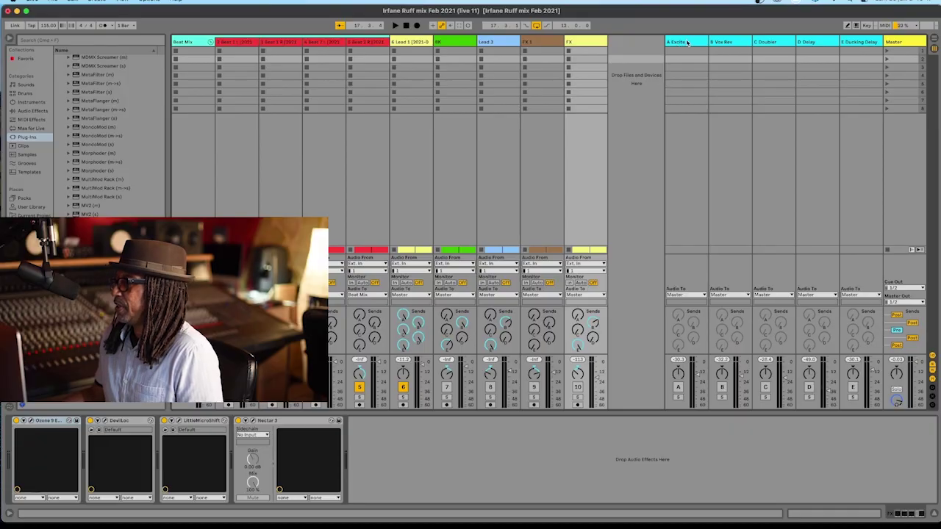
Look through the devices on the Excite, Vox Rev, Doubler, Delay and Ducking Delay return tracks, closing the Aphex exciter window.
click(683, 44)
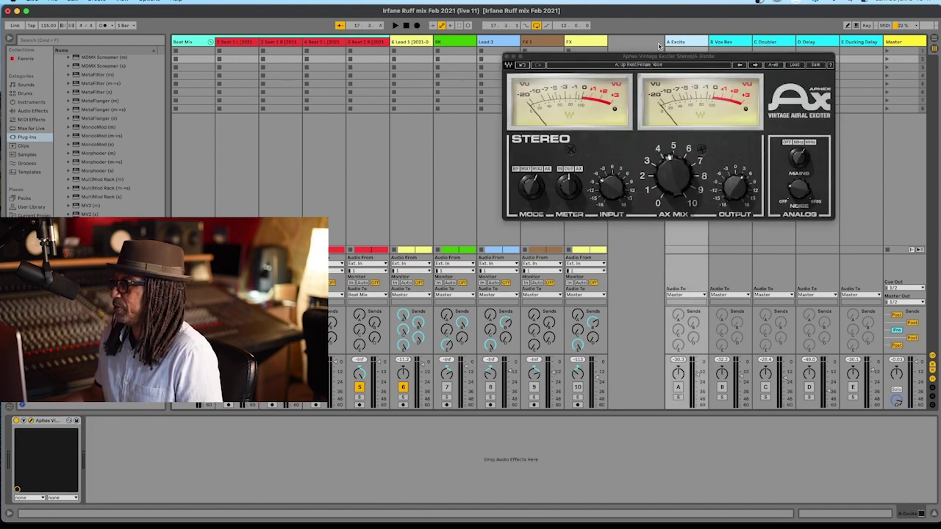
click(505, 57)
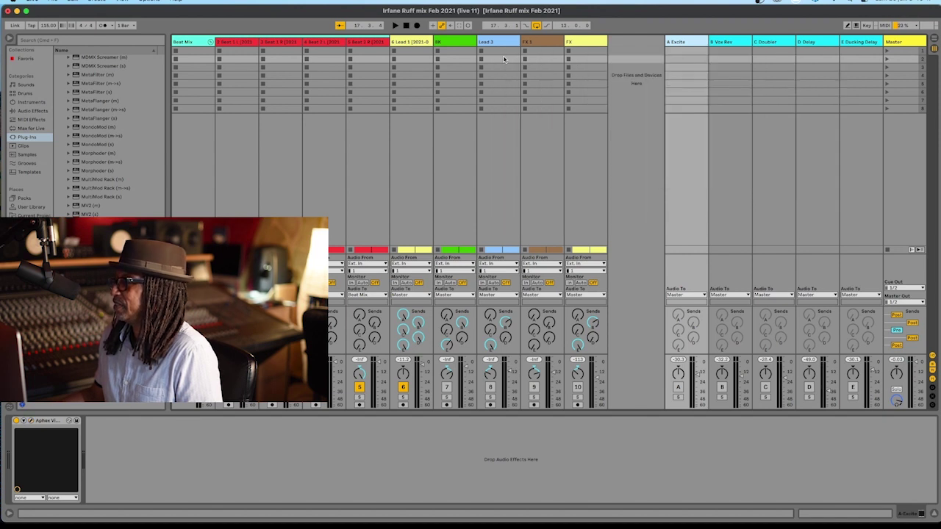
click(729, 43)
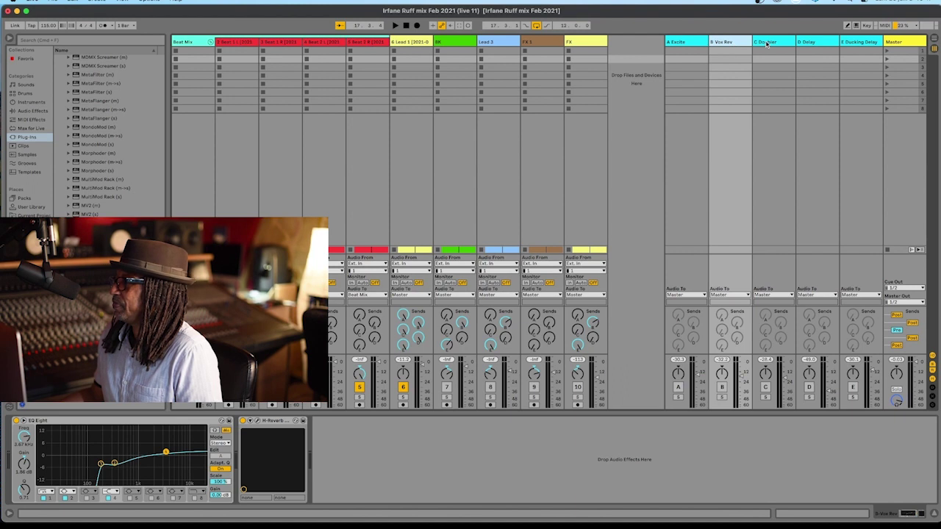
click(767, 44)
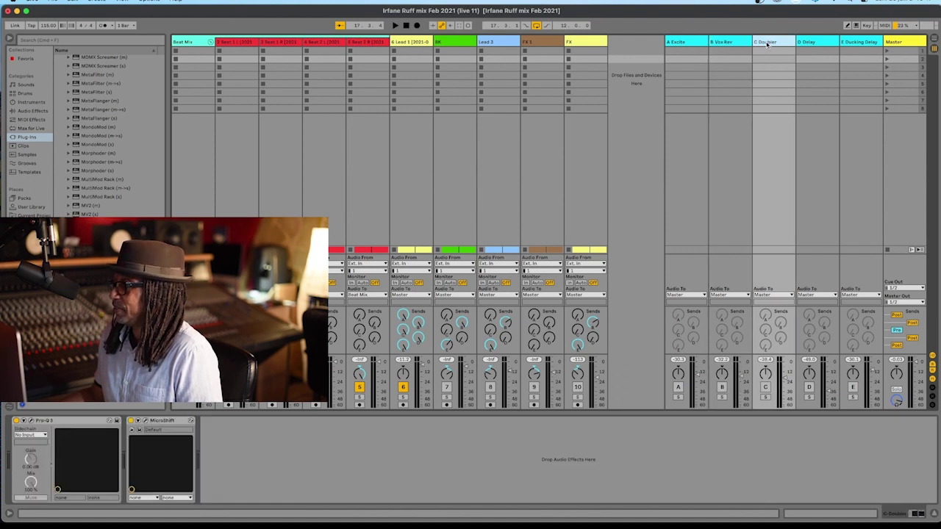
click(821, 45)
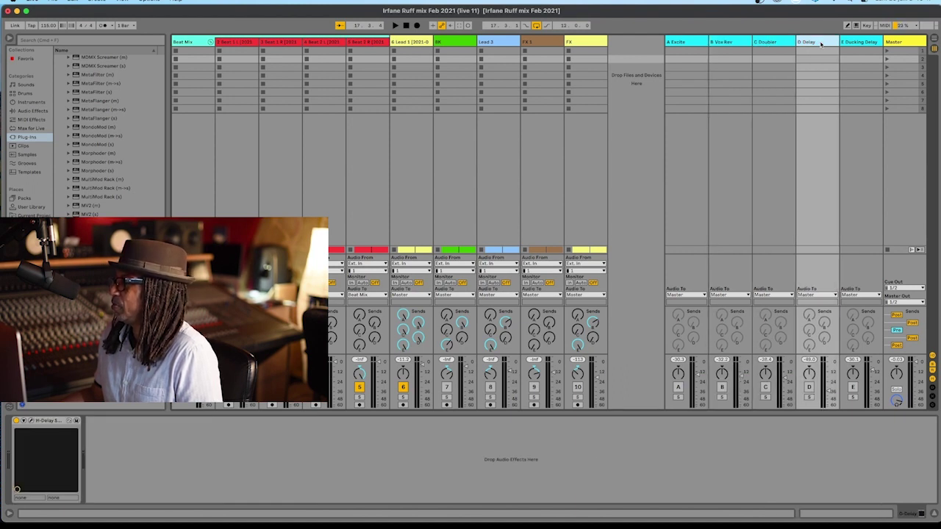
click(859, 43)
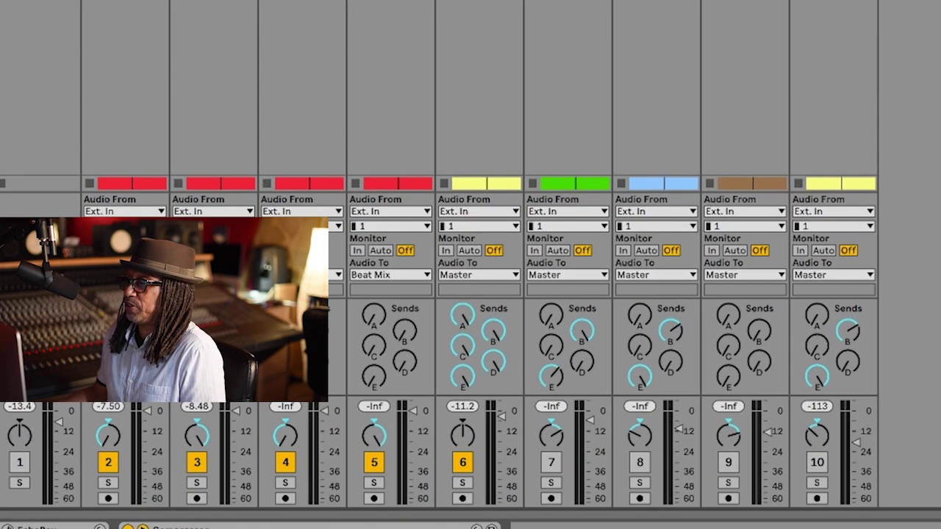
Check the Lead 1 track's chain and open the Aphex Vintage Exciter on the Excite return, moving its window over the tracks.
click(412, 42)
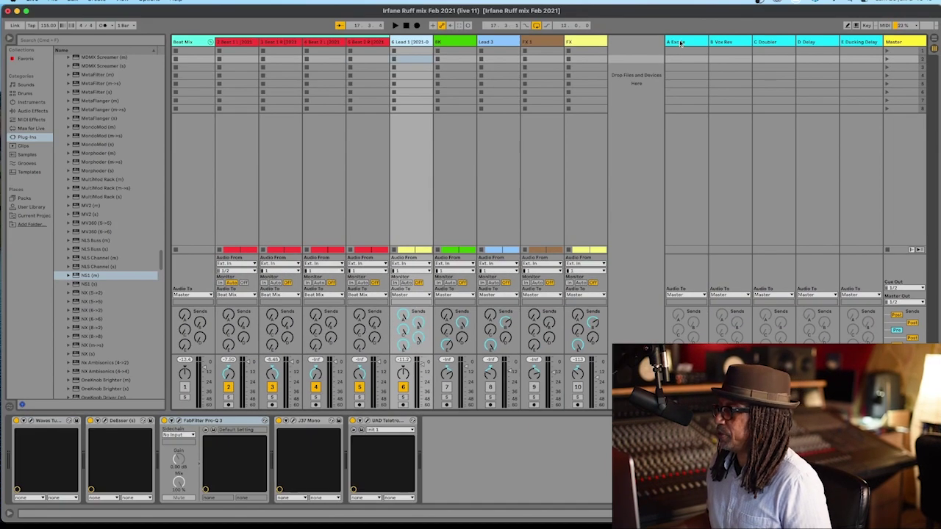
click(683, 41)
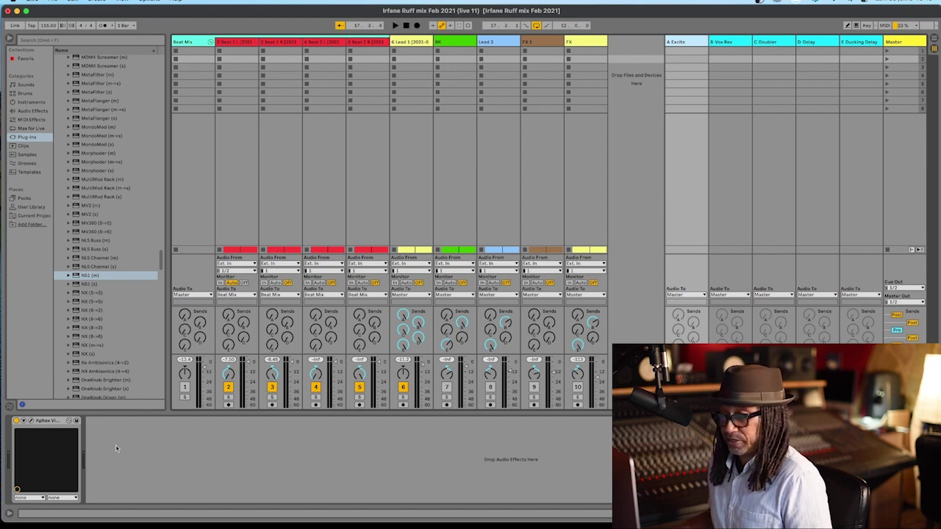
click(31, 422)
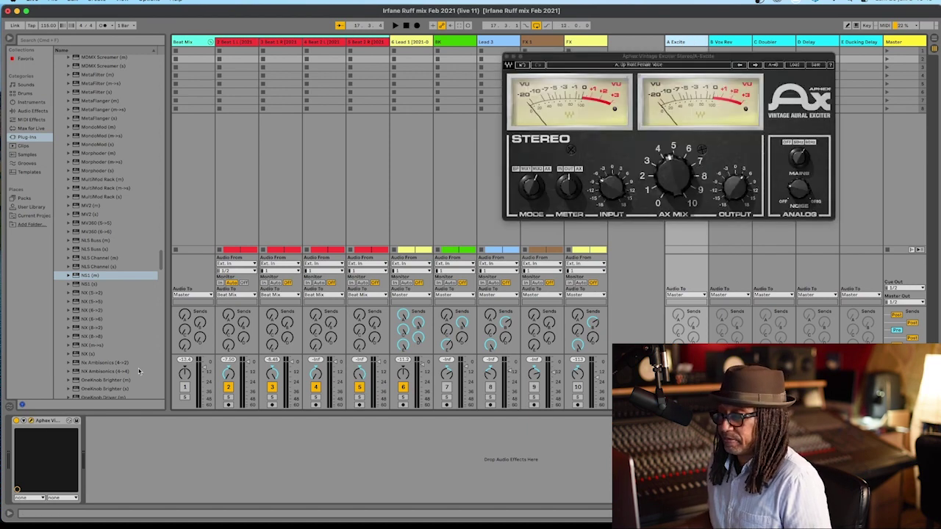
drag(696, 60, 556, 53)
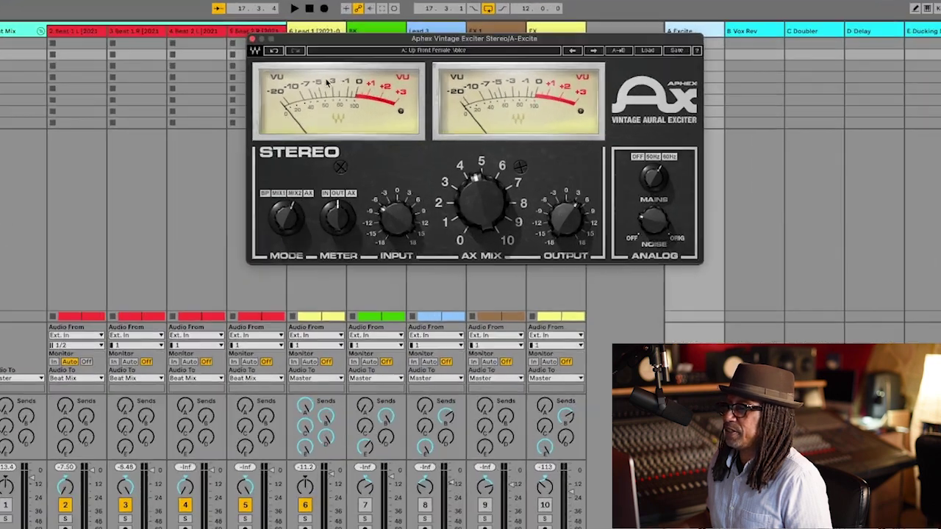
Load the Up Front Female Voice vocal preset in the Aphex exciter and compare the vocal with return A switched off and on.
click(647, 49)
mouse_move(679, 193)
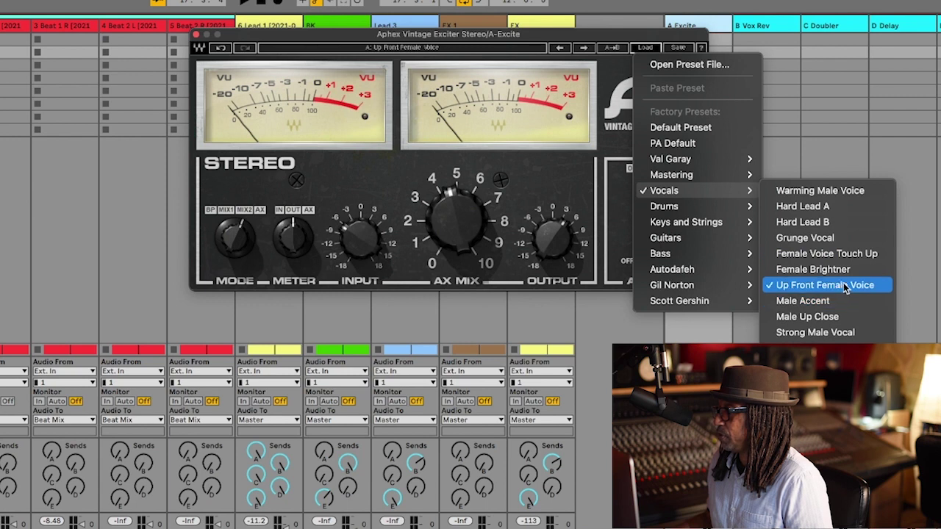
click(870, 287)
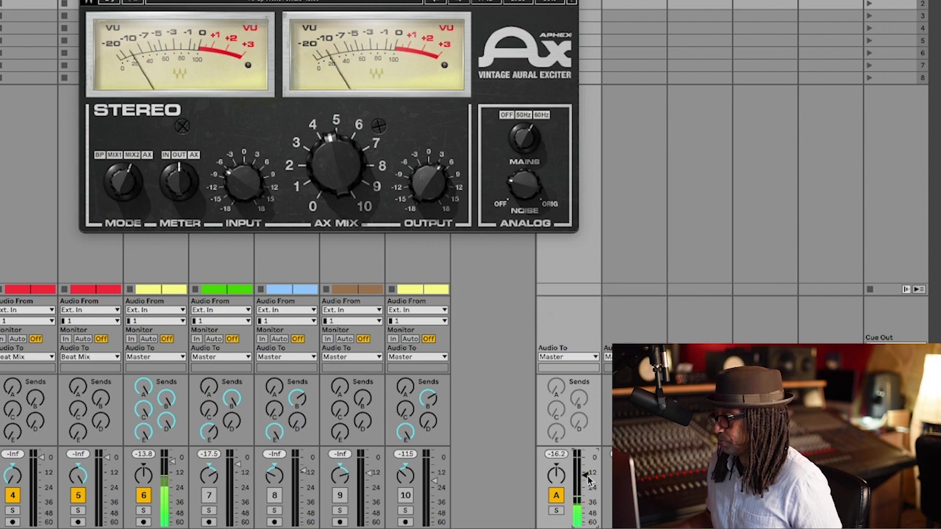
click(557, 496)
click(557, 497)
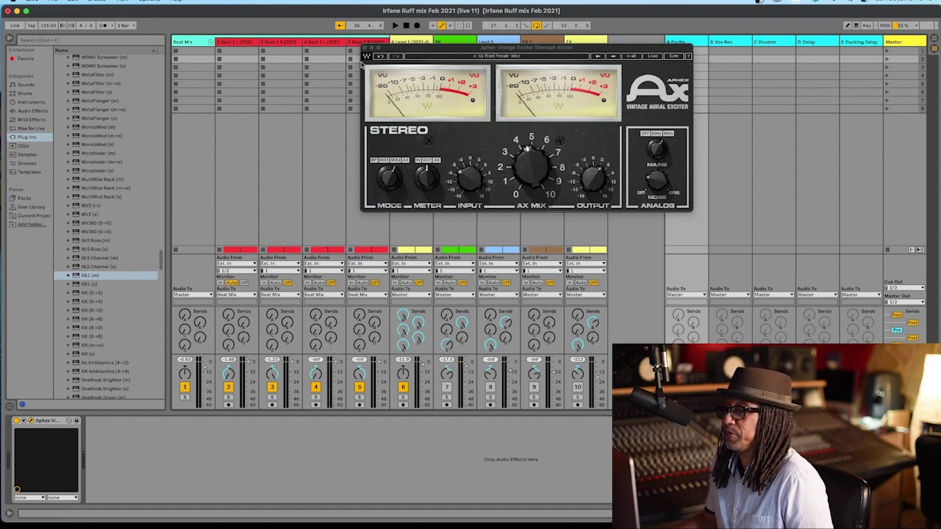
Close the Aphex exciter window and display the devices of the Vox Rev return track.
click(366, 52)
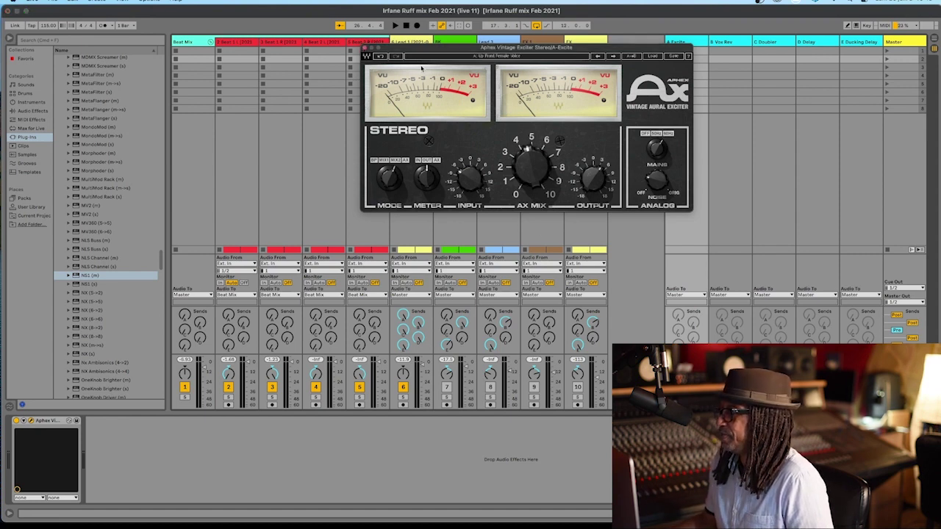
click(365, 50)
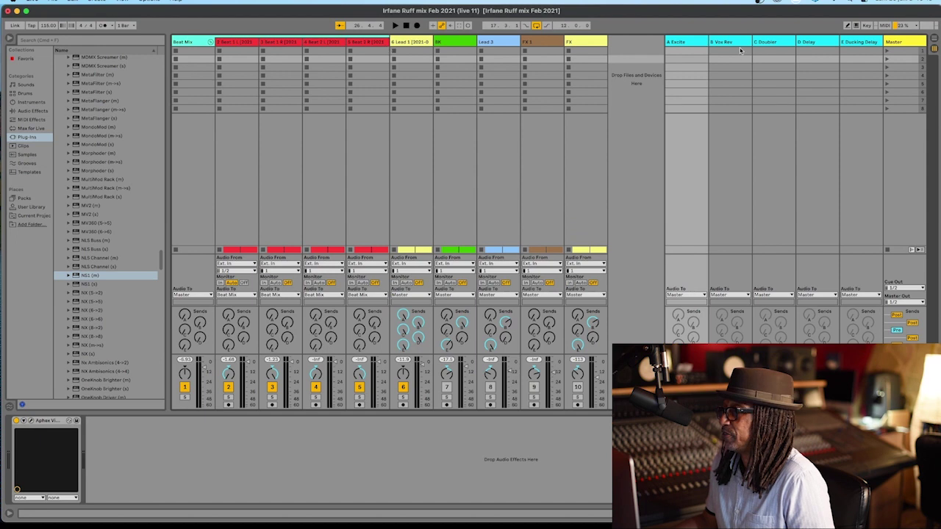
click(732, 42)
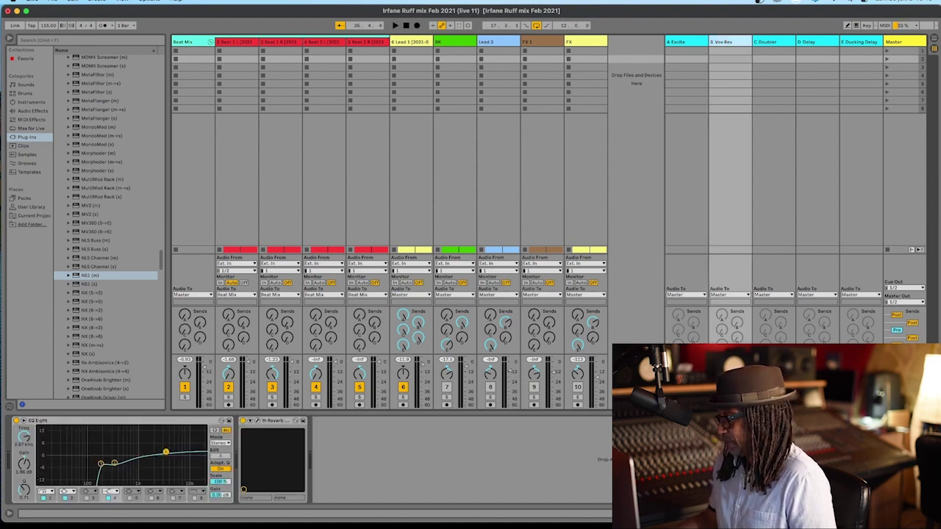
Switch to the Calculator and divide 60000 by the song's tempo of 115 to work out the quarter-note reverb time.
mouse_move(331, 524)
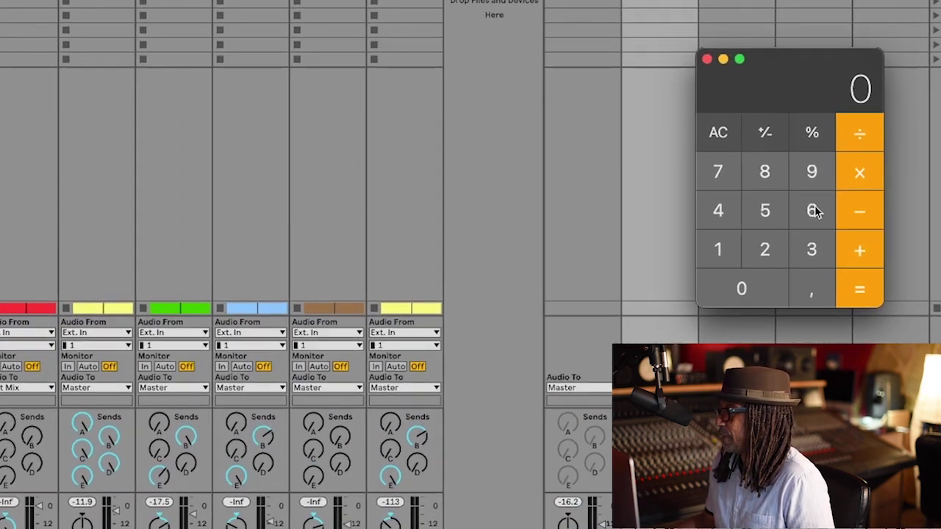
click(813, 209)
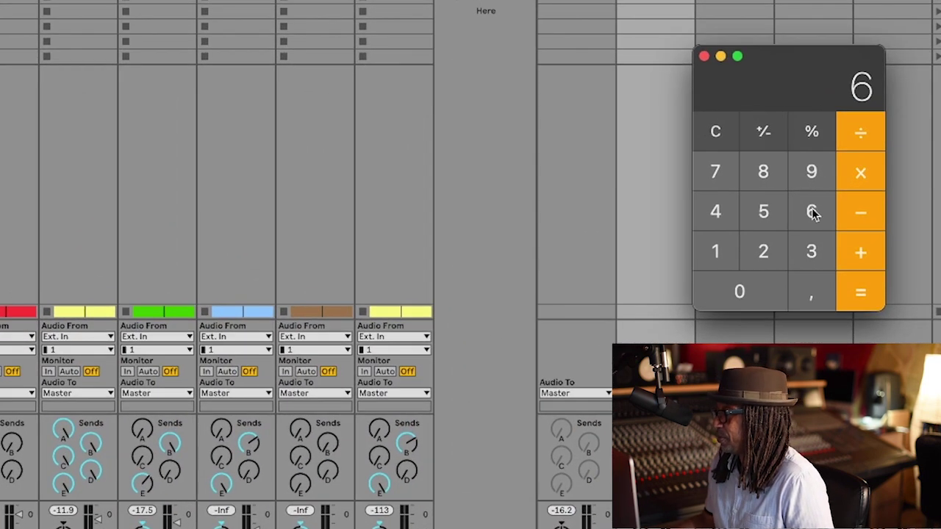
click(760, 295)
click(760, 294)
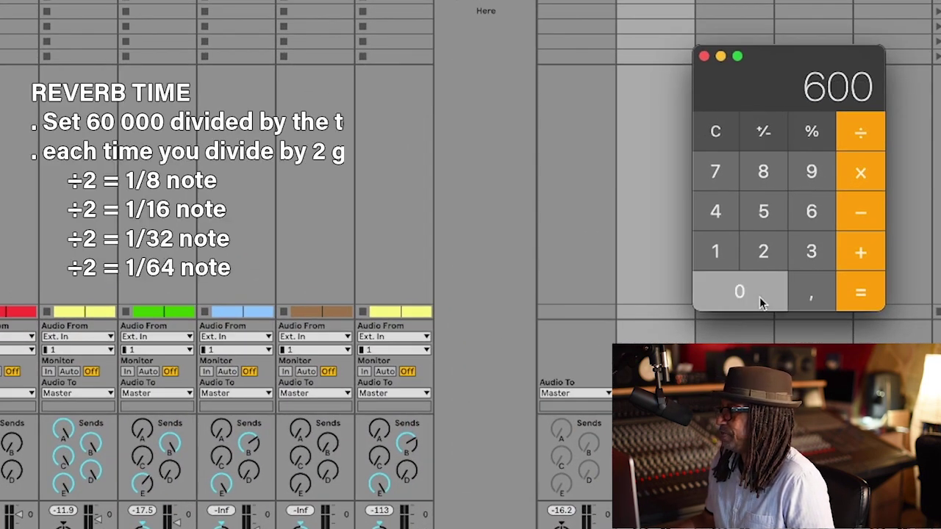
click(760, 295)
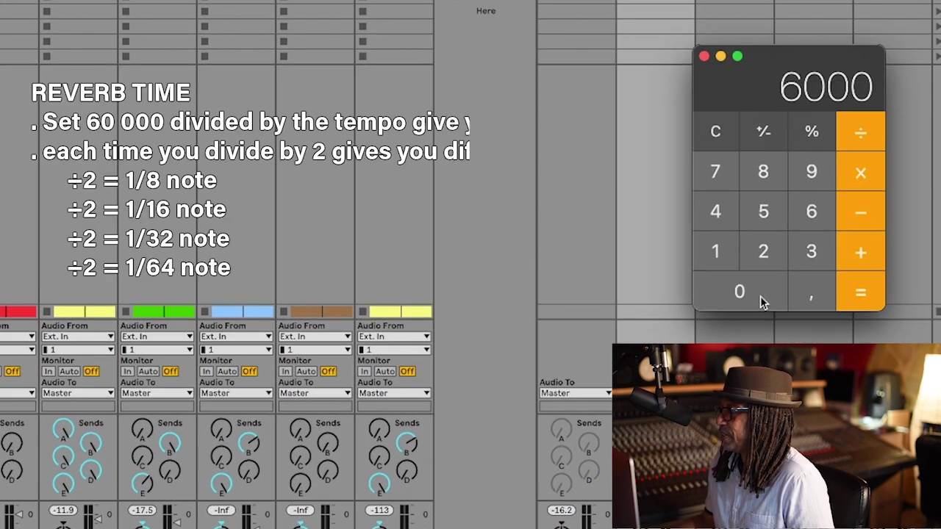
click(760, 295)
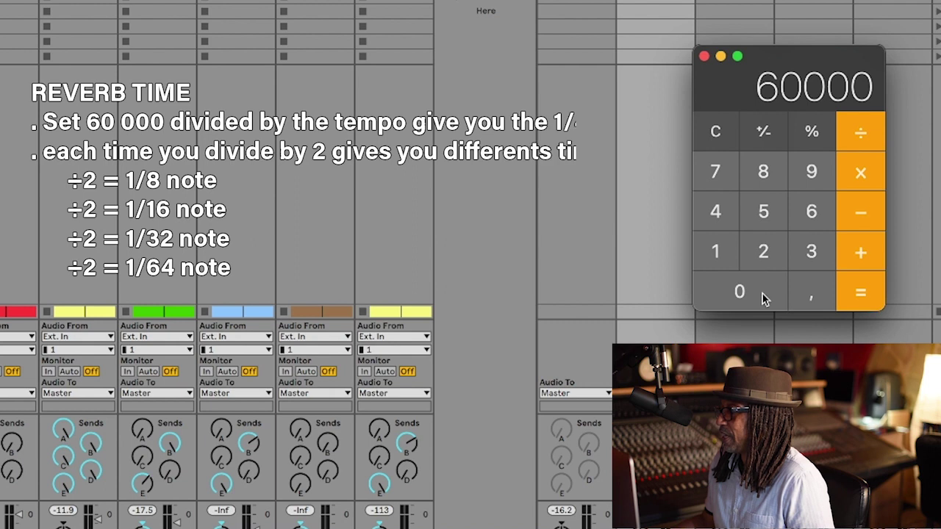
click(858, 140)
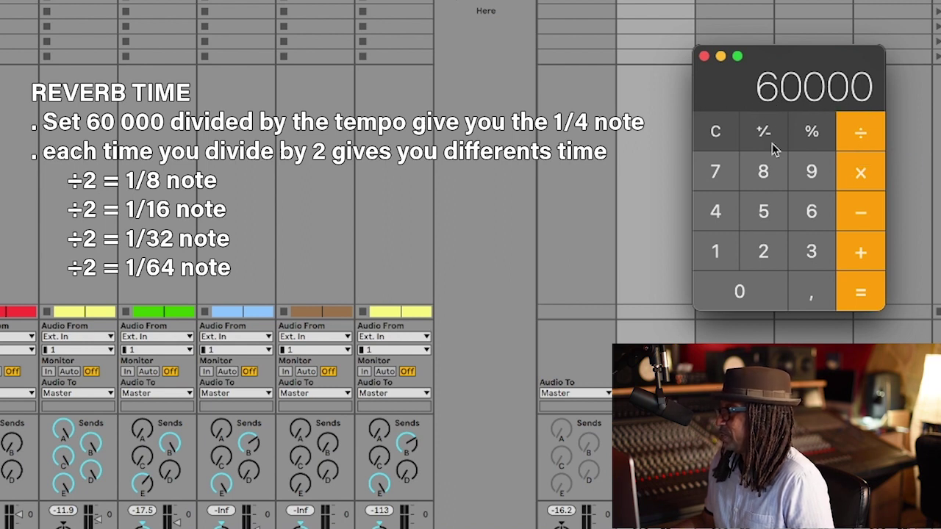
click(860, 132)
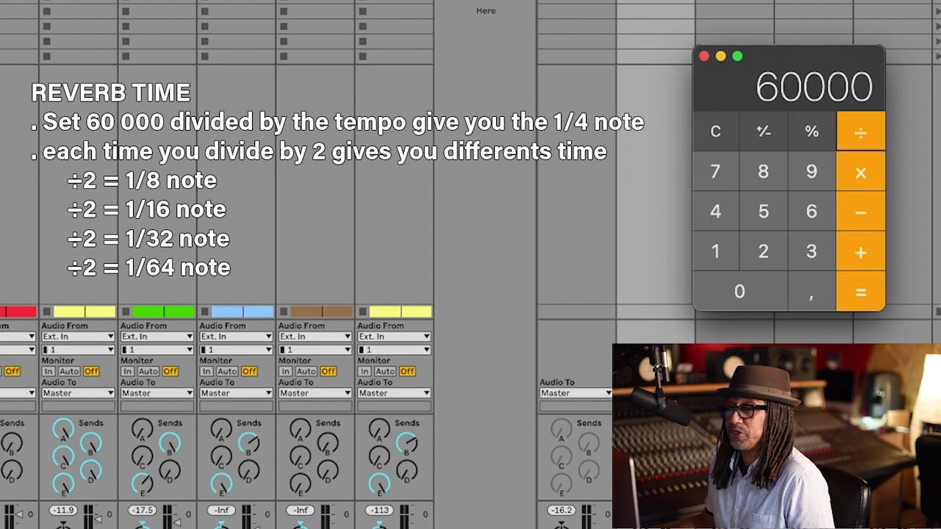
click(713, 251)
click(713, 250)
click(761, 212)
click(858, 291)
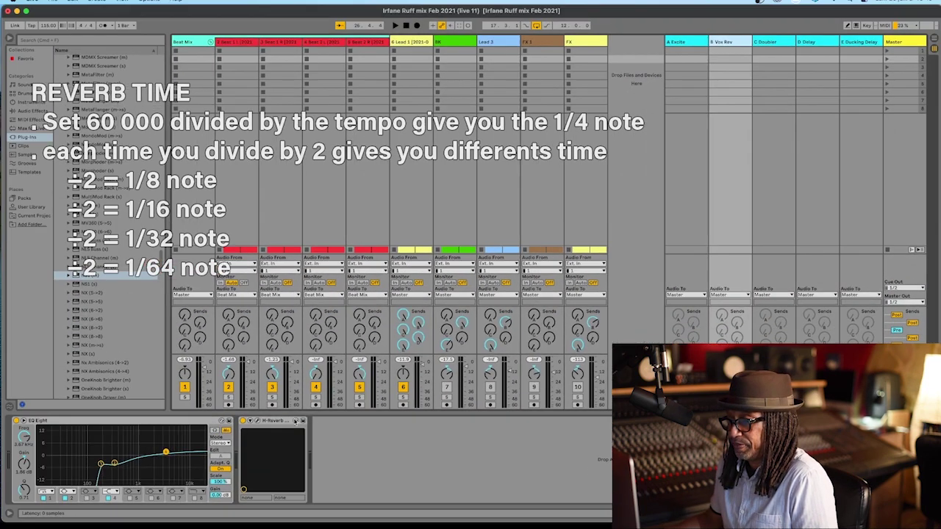
Open the H-Reverb on the Vox Rev return and move its window over the first tracks.
click(254, 421)
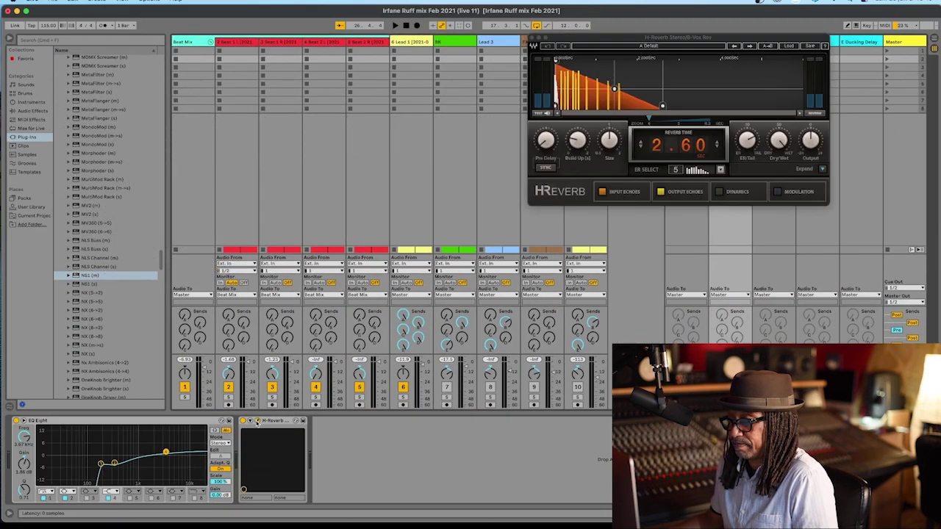
drag(716, 37, 359, 57)
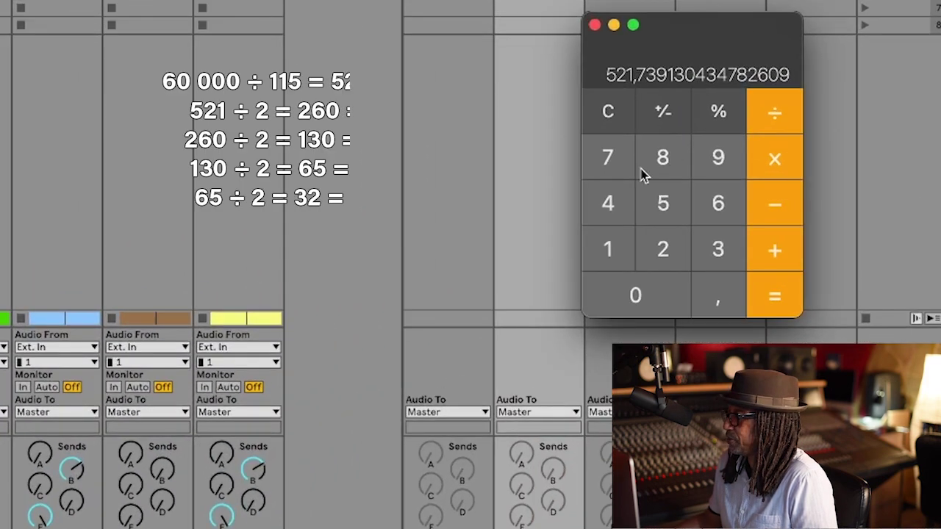
Divide the quarter-note result by 2 in the Calculator to get the eighth-note time.
click(777, 119)
click(665, 250)
click(776, 297)
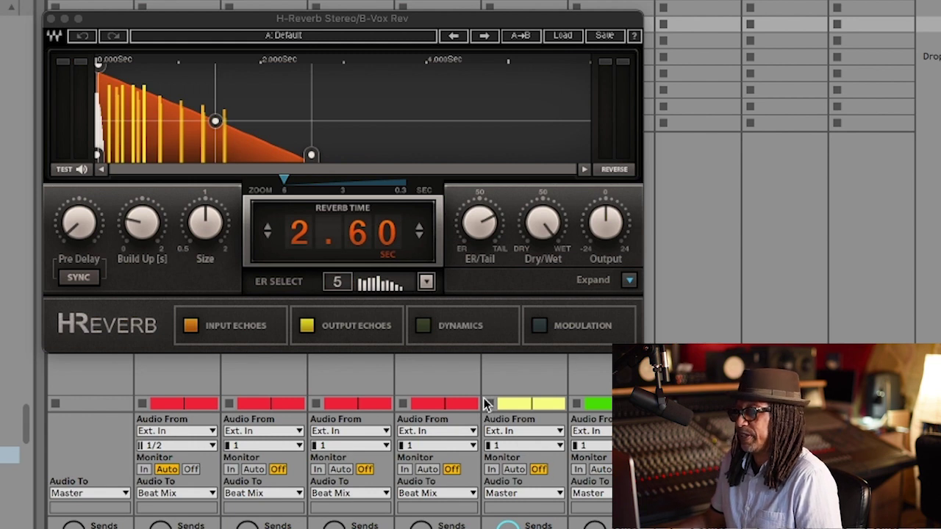
Check the Pre Delay value in H-Reverb, and move its window toward the return tracks.
mouse_move(74, 233)
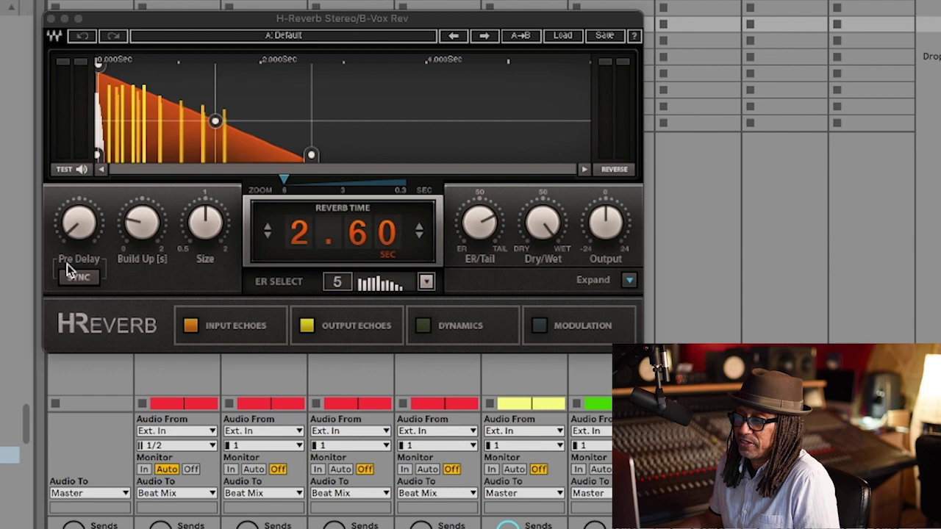
click(78, 223)
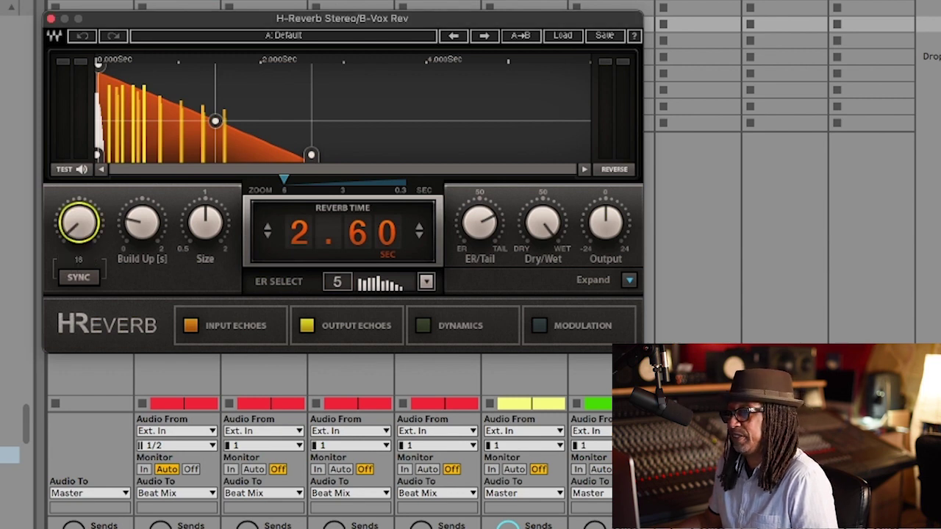
key(Down)
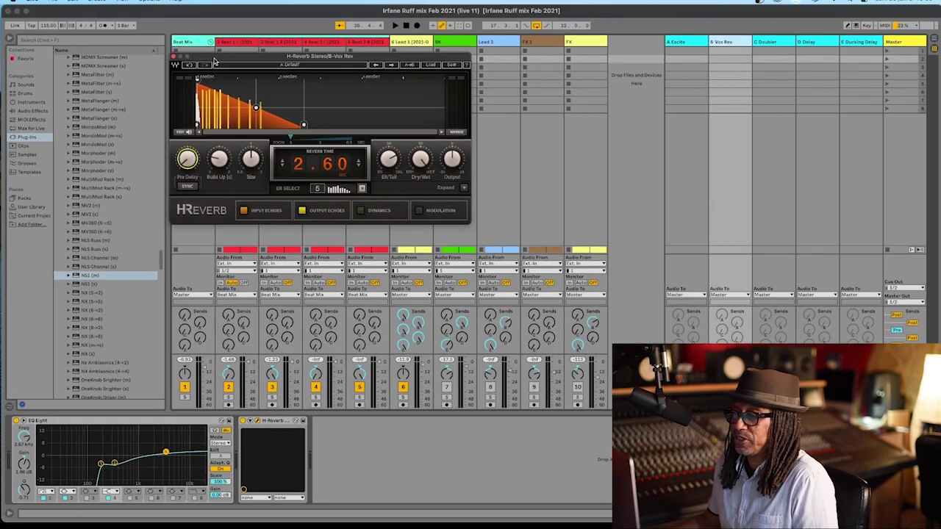
drag(151, 48, 511, 48)
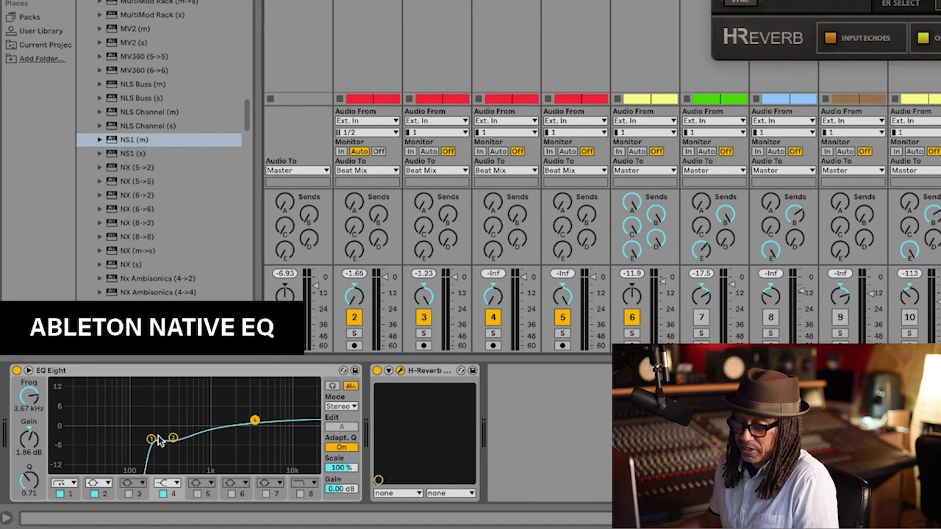
Inspect the frequency, gain and Q settings of EQ Eight bands 1, 2 and 4 on the Vox Rev return.
click(150, 441)
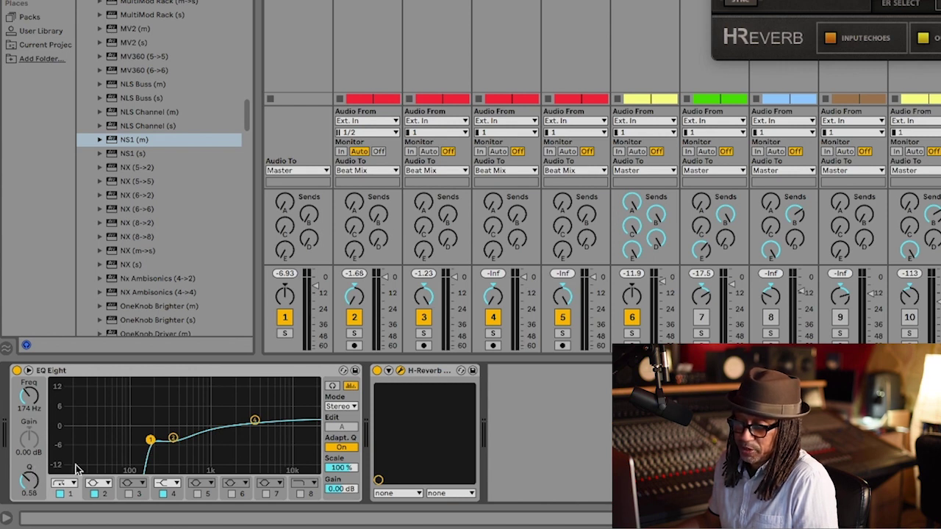
click(172, 440)
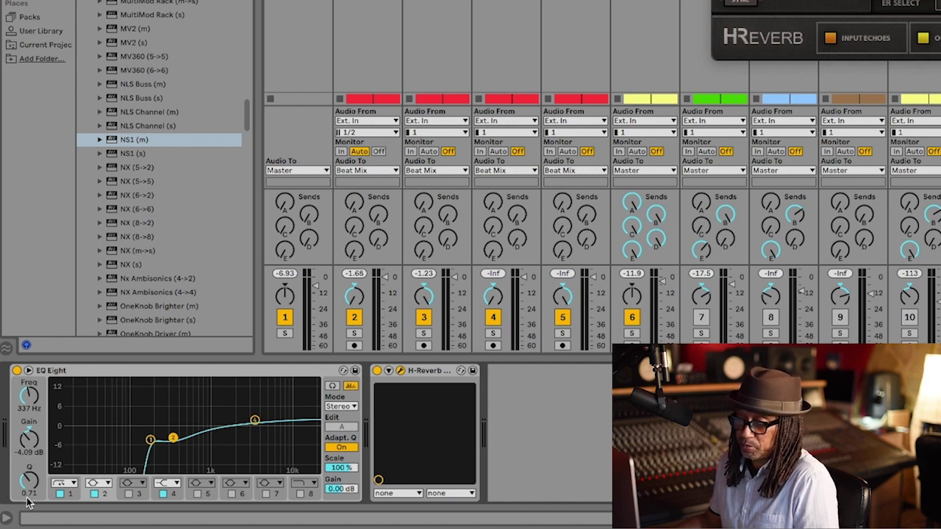
click(255, 424)
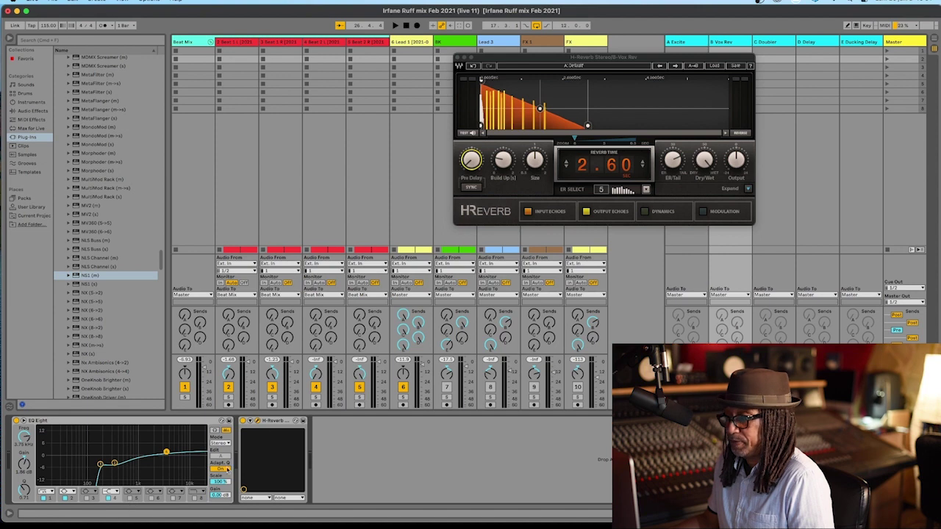
Play the song with the Vox Rev return switched on, comparing the vocal reverb with the Beat Mix track off and on.
key(space)
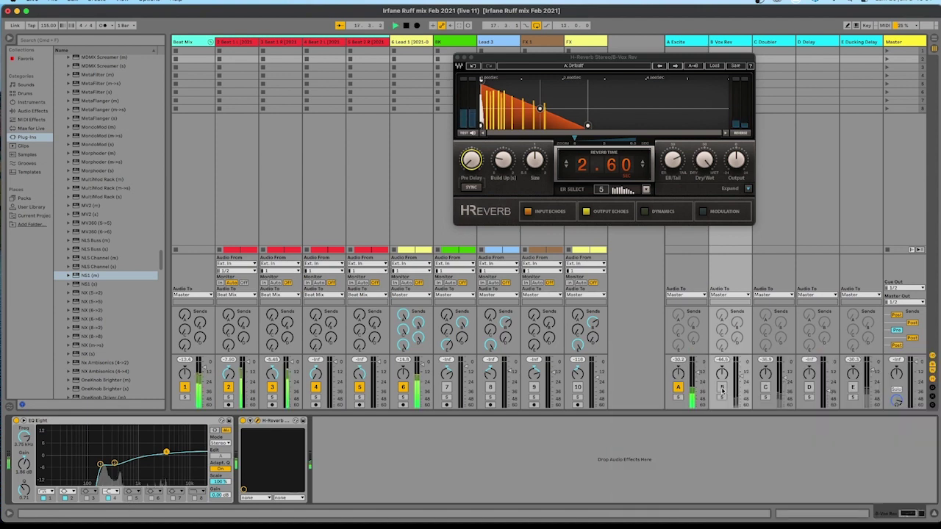
click(720, 387)
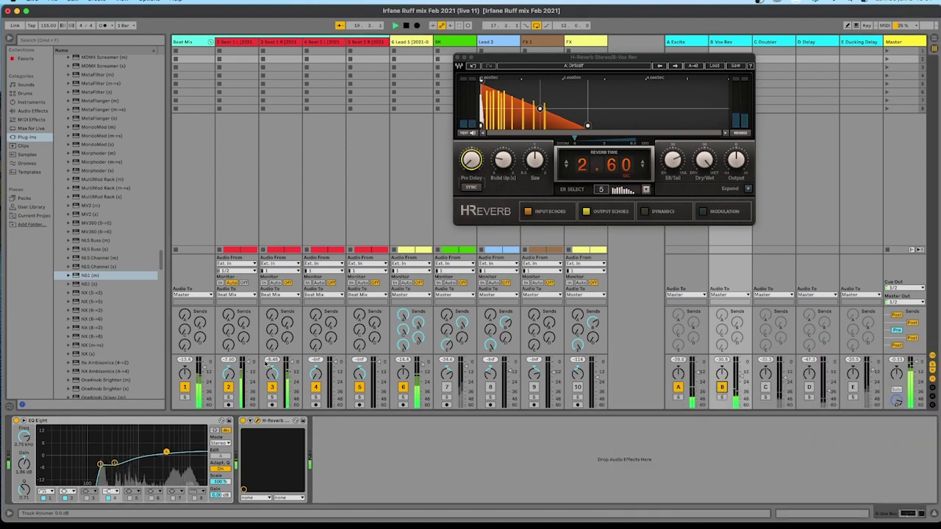
click(184, 387)
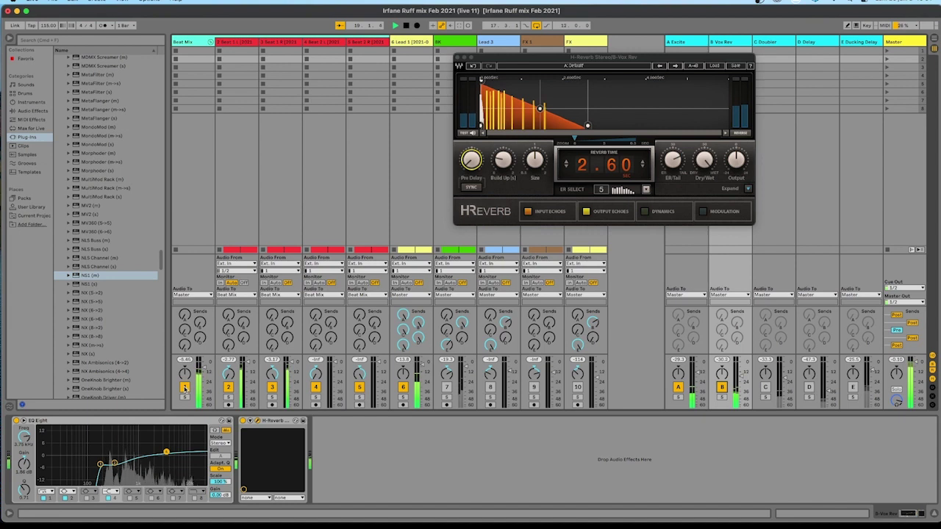
click(185, 387)
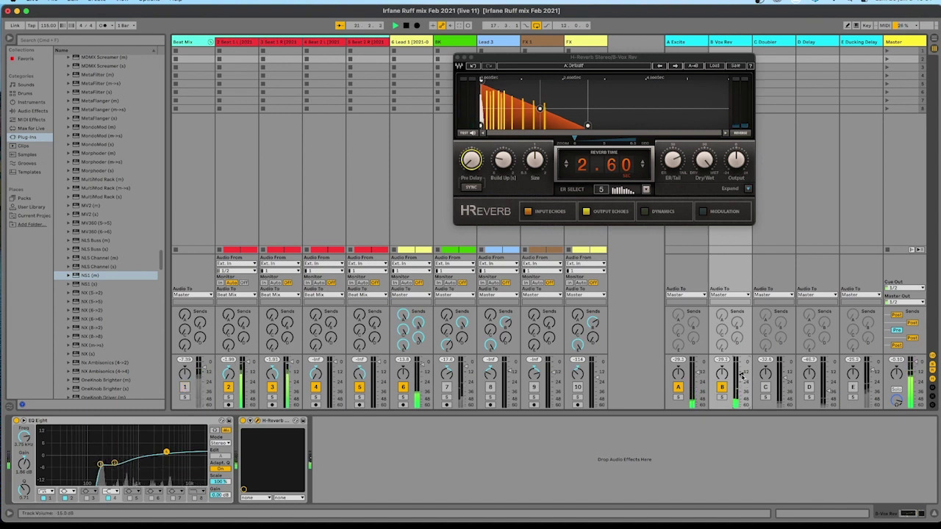
click(184, 387)
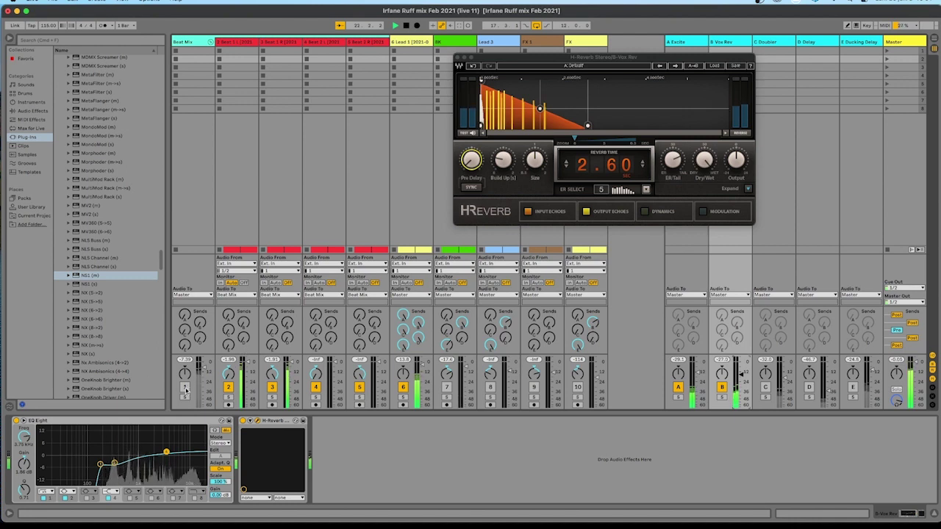
click(184, 388)
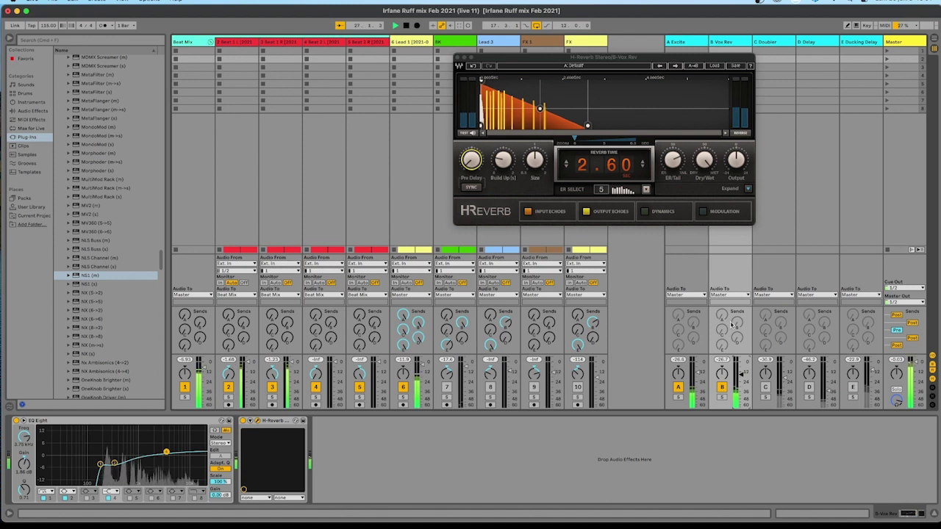
key(space)
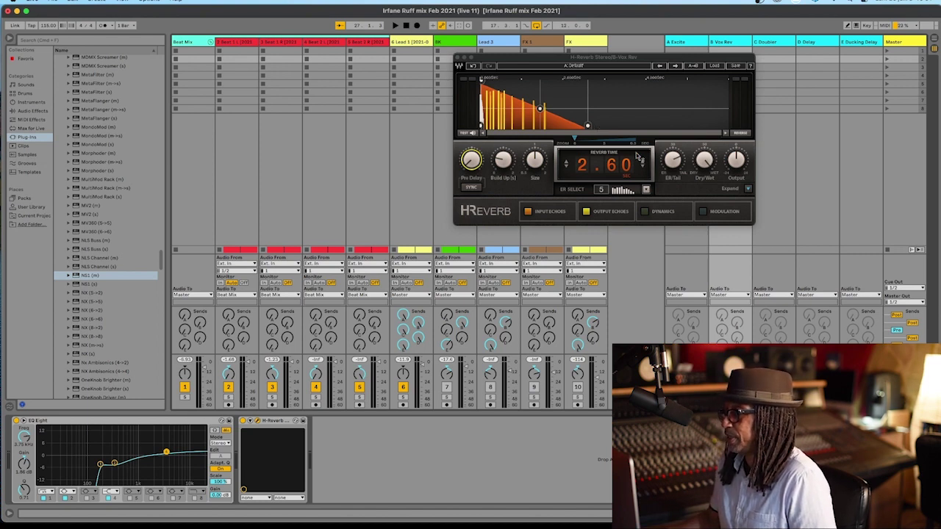
Display the Doubler return's devices and open its MicroShift plug-in, with the Beat Mix track switched off.
click(778, 42)
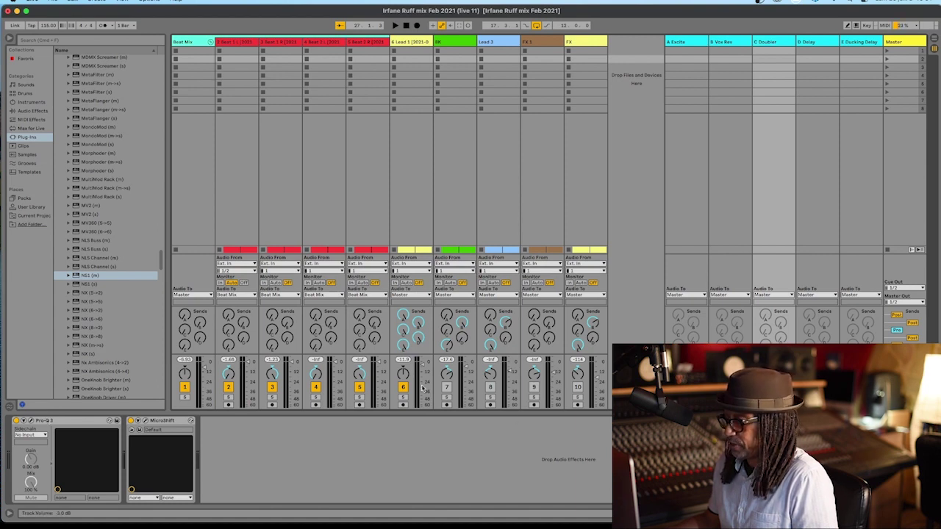
click(183, 387)
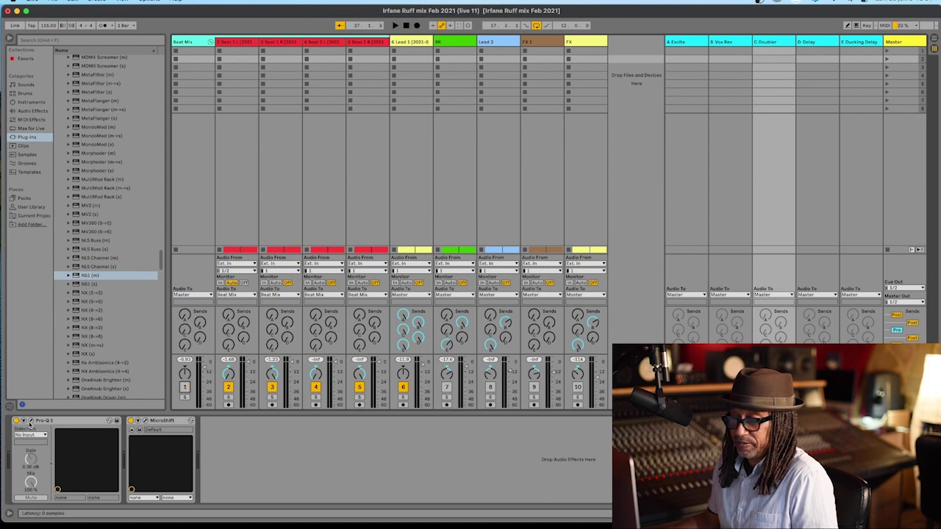
click(146, 421)
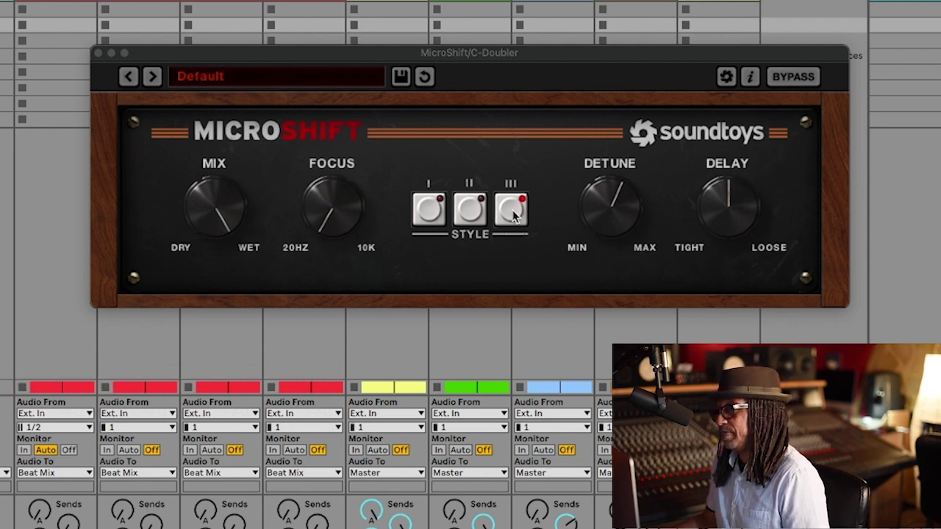
Check MicroShift's Detune control, and arrange the Doubler return's Pro-Q 3 and MicroShift windows side by side.
drag(612, 211, 616, 213)
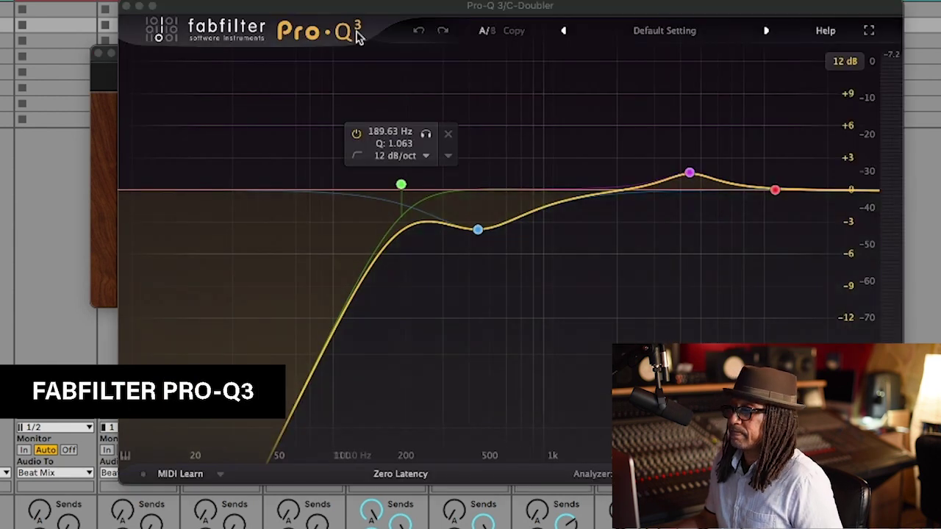
drag(371, 9, 14, 23)
drag(601, 50, 940, 22)
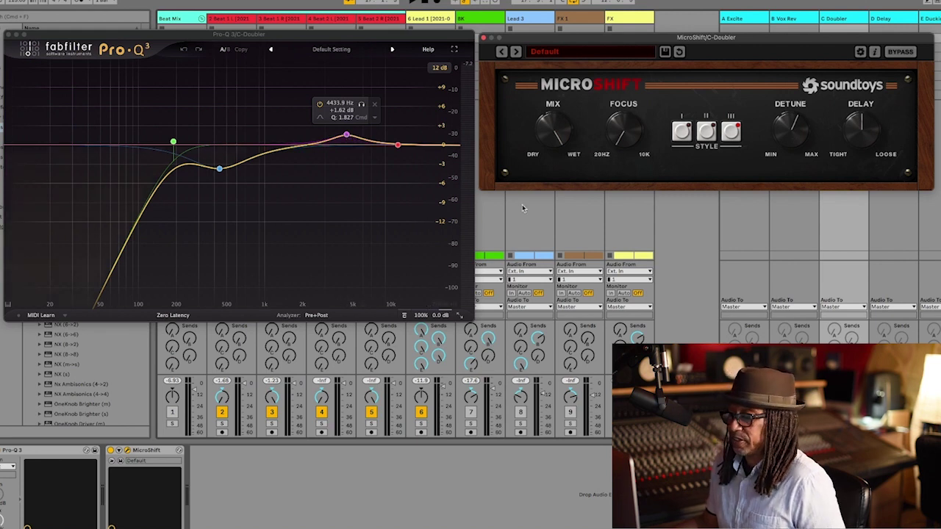
Play the vocal with the Doubler return switched on while adjusting that return's level, and close the MicroShift window.
key(space)
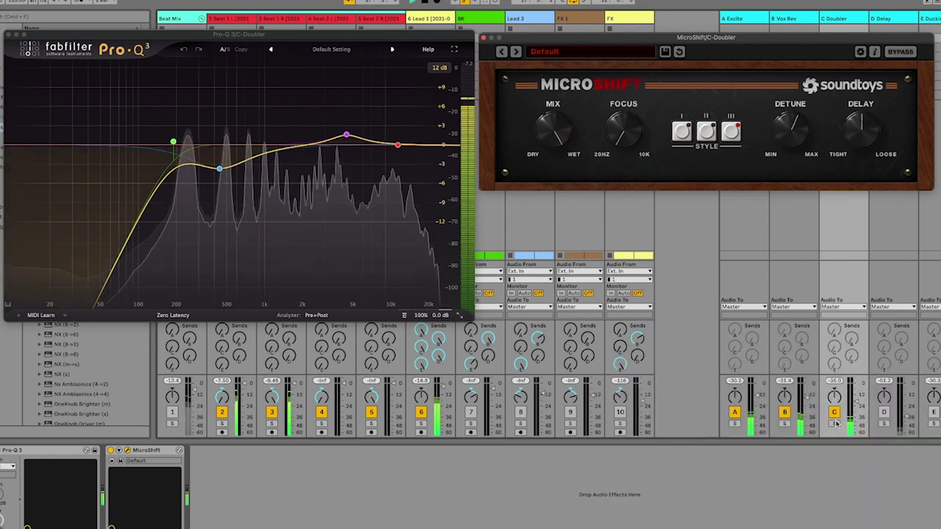
click(855, 383)
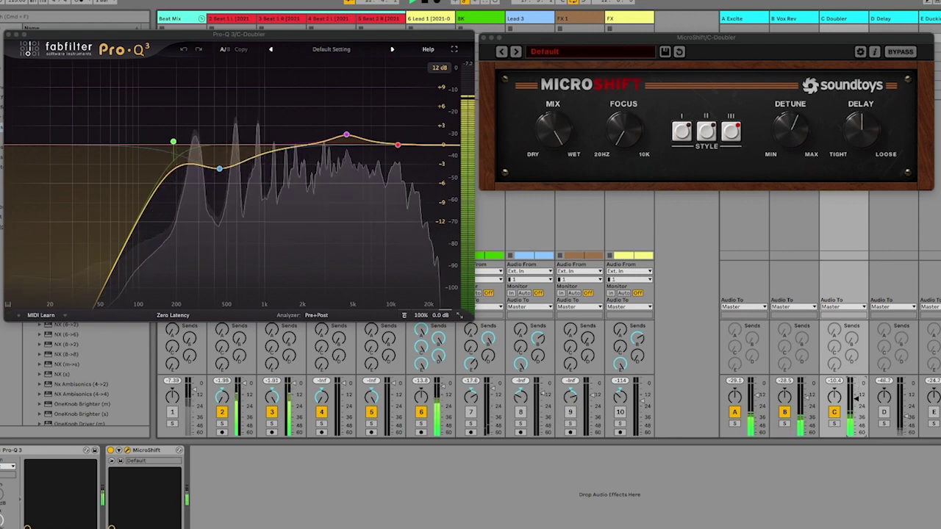
key(space)
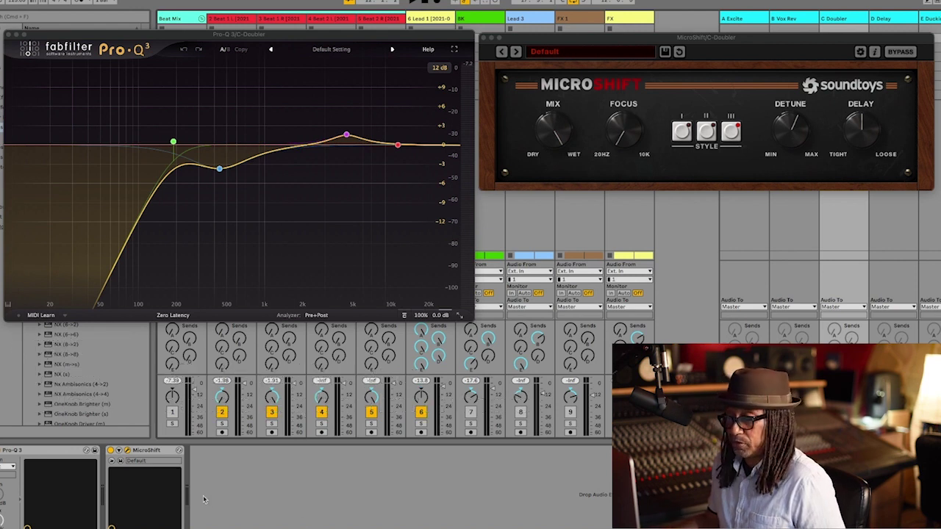
key(space)
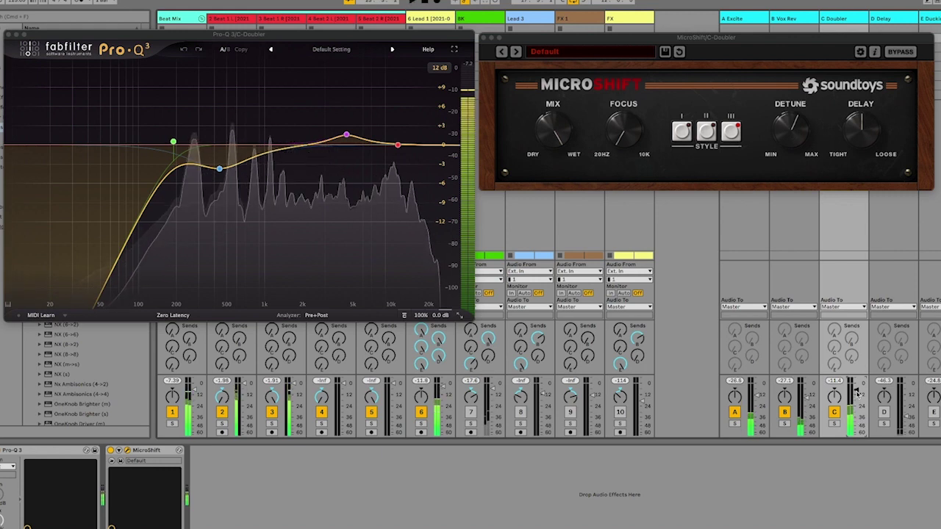
click(483, 37)
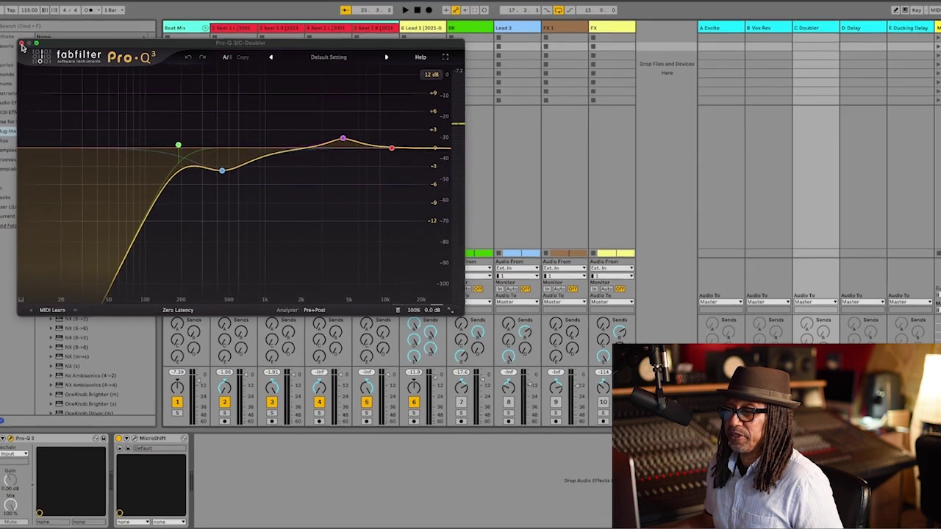
Close the Doubler return's Pro-Q 3 window and open the H-Delay plug-in on the Delay return.
click(9, 35)
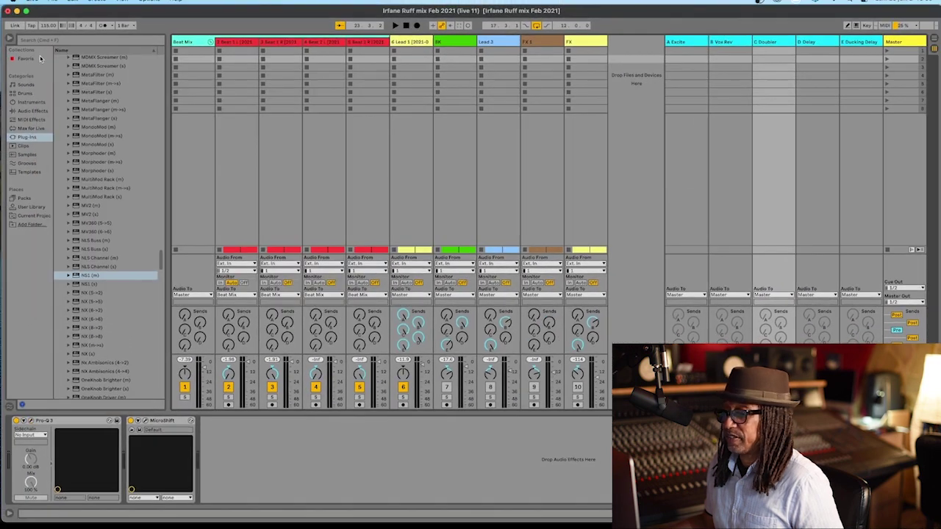
click(811, 42)
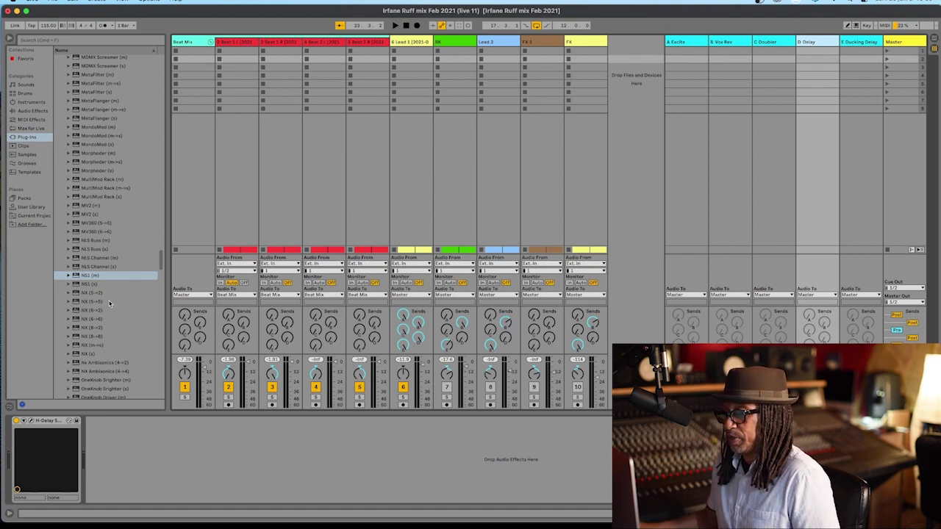
click(31, 423)
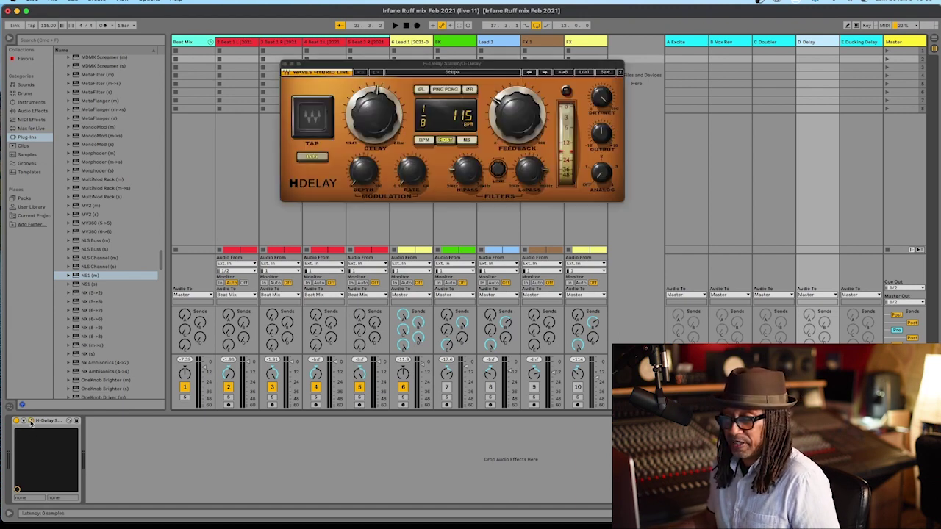
click(454, 66)
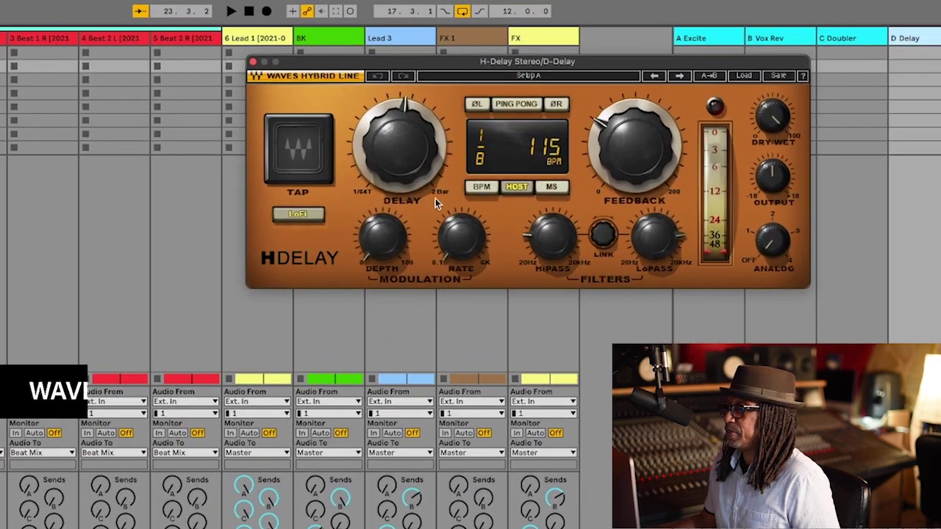
Try H-Delay's MS timing, return it to Host sync, and check the LoFi, HiPass, LoPass, Delay and Analog controls.
click(551, 187)
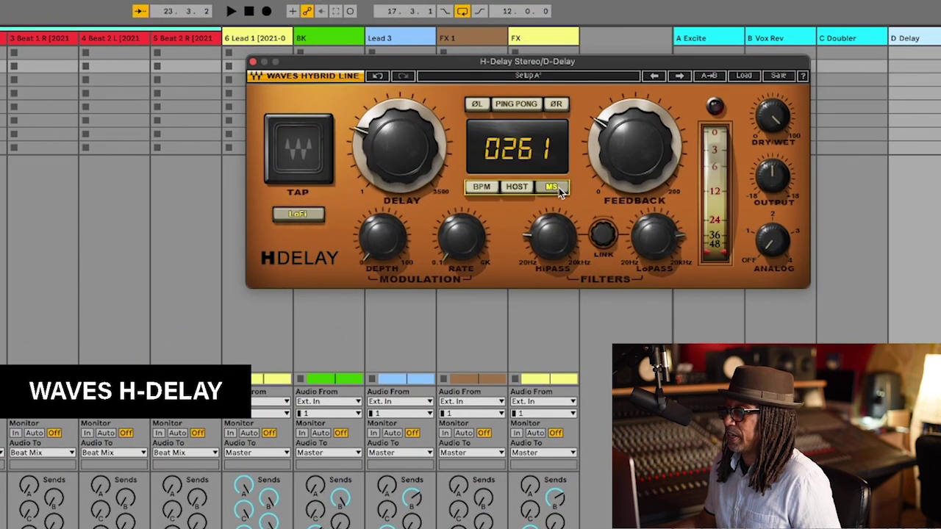
click(515, 187)
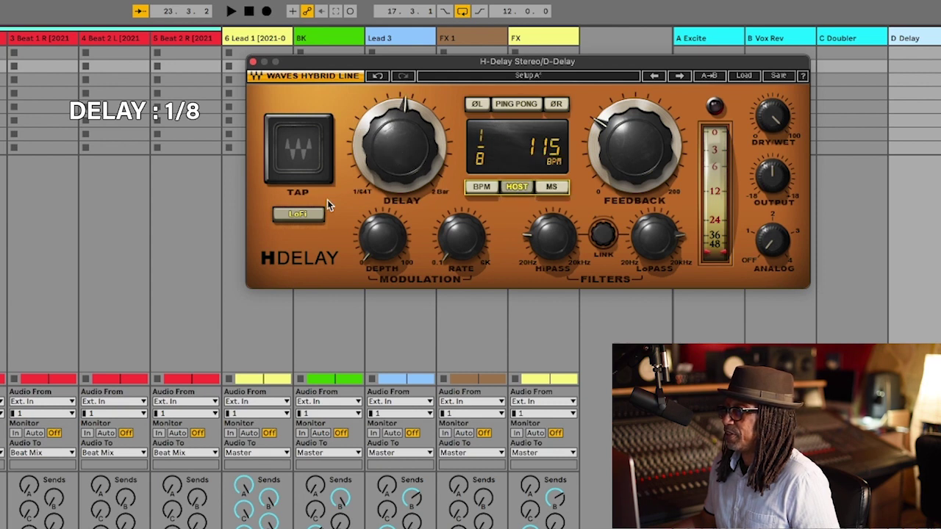
click(290, 216)
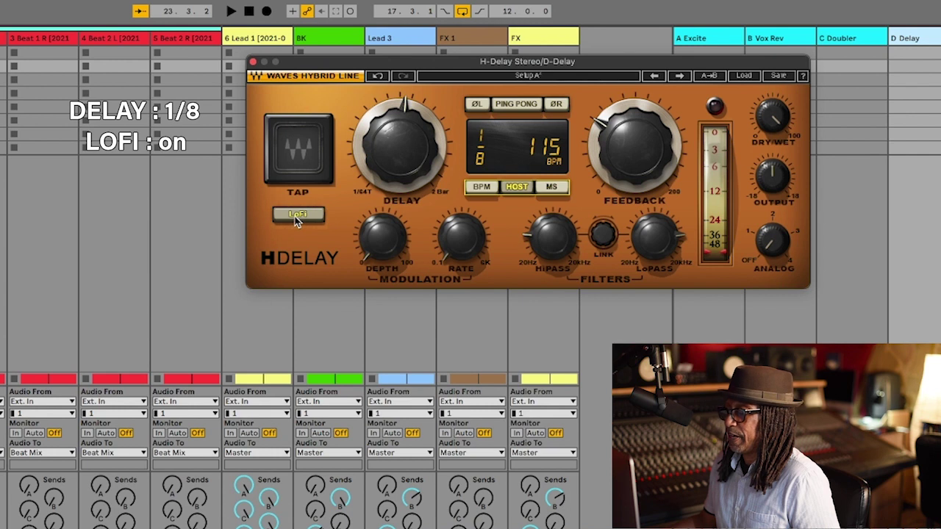
drag(527, 235, 527, 232)
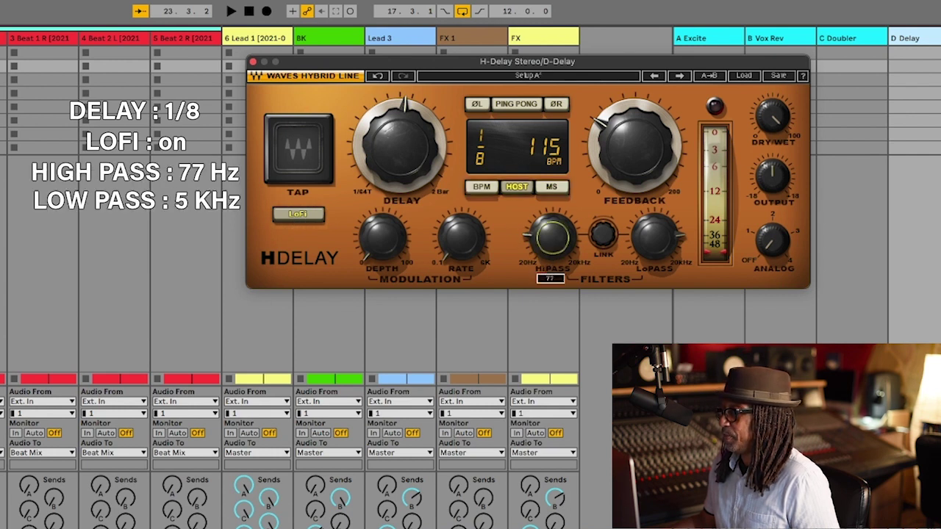
click(655, 237)
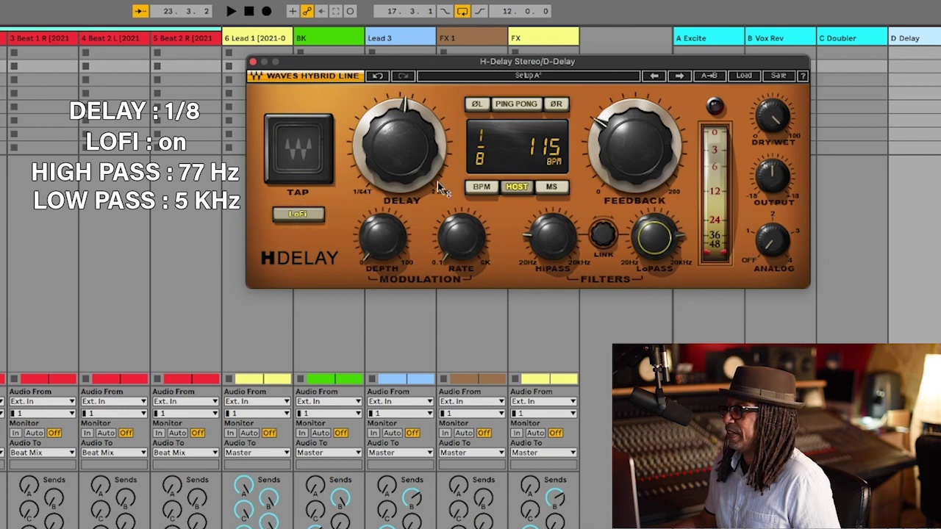
click(391, 155)
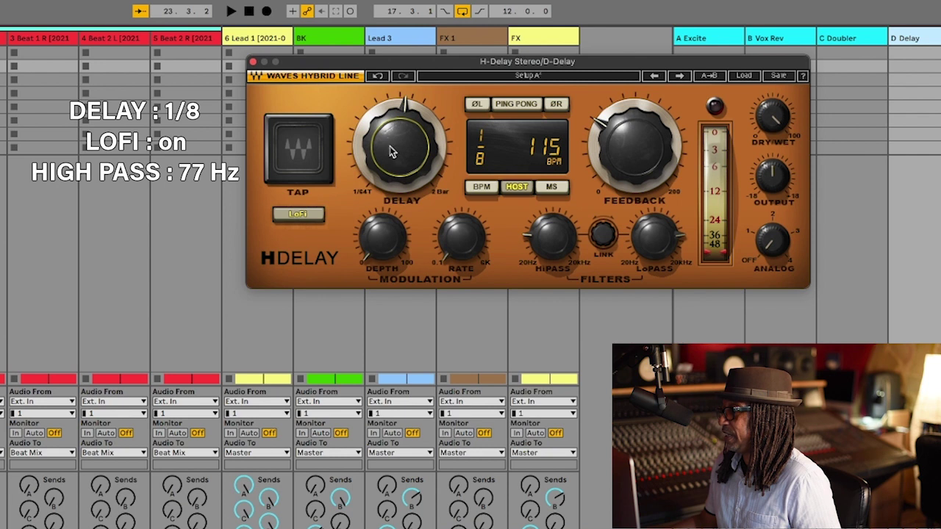
click(771, 239)
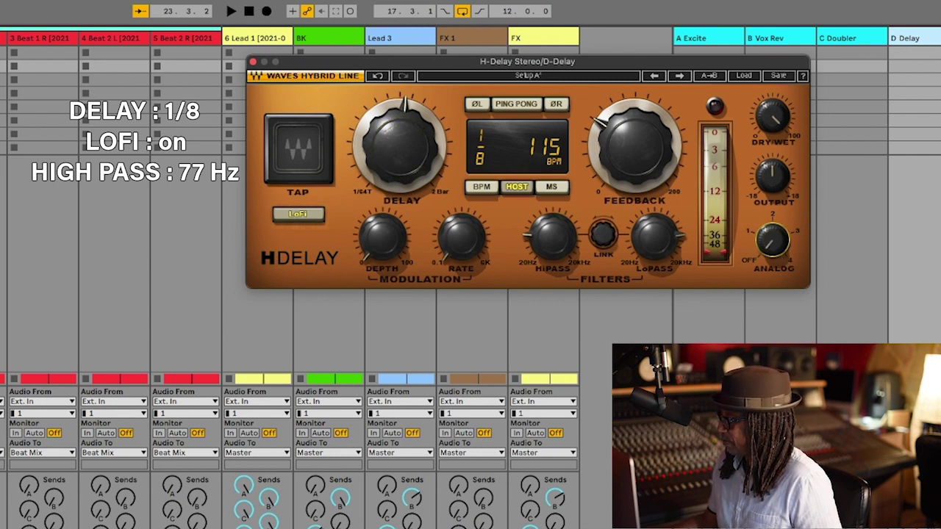
Play the song with the Delay return switched on, comparing it with the Beat Mix track off and on, and close H-Delay.
key(space)
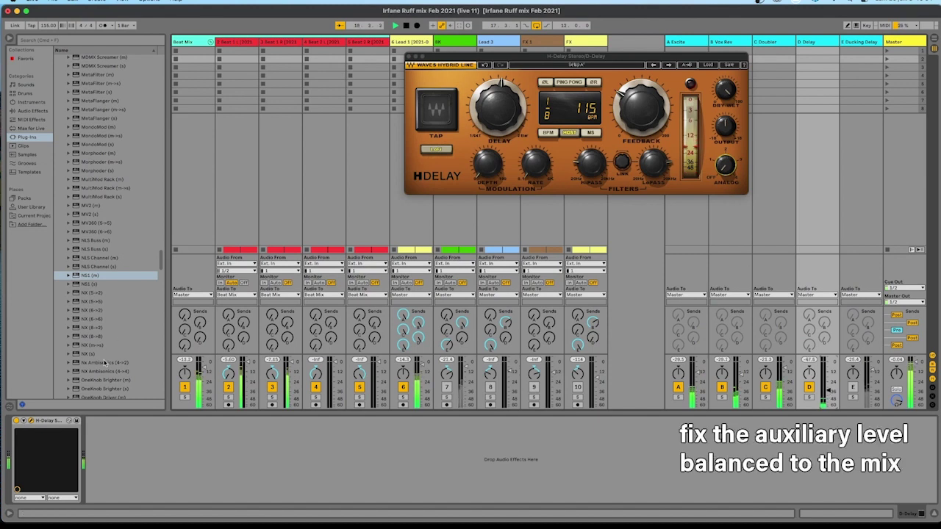
click(184, 387)
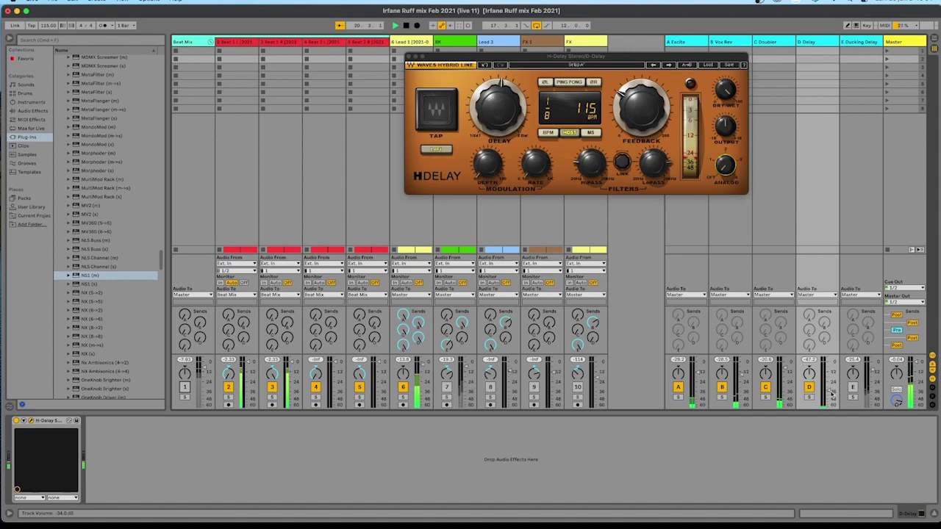
click(184, 388)
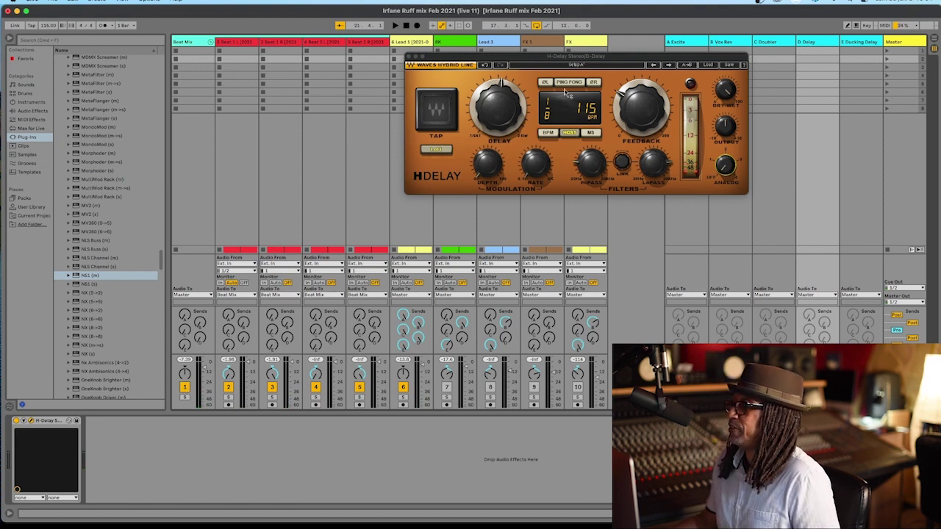
click(409, 56)
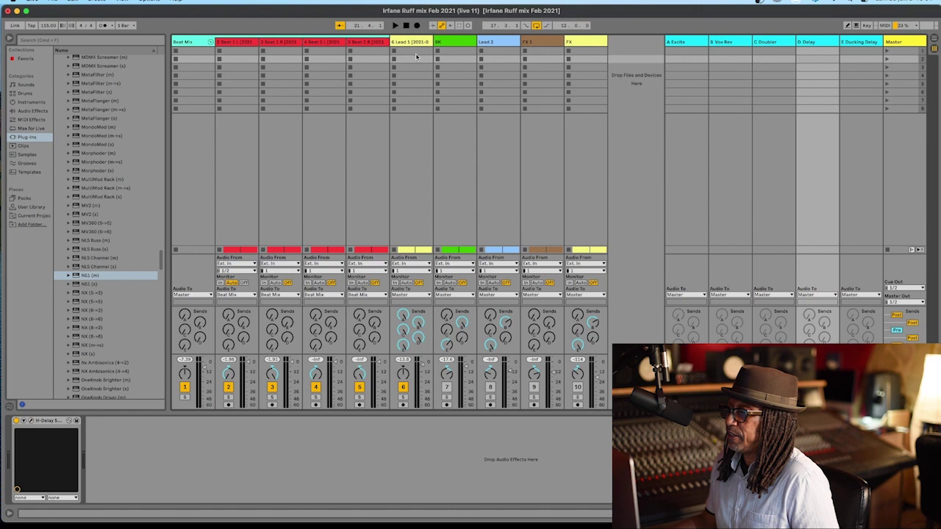
Open EchoBoy on the Ducking Delay return and check the CleanPingPong preset in its 03 Vocal preset category.
click(863, 46)
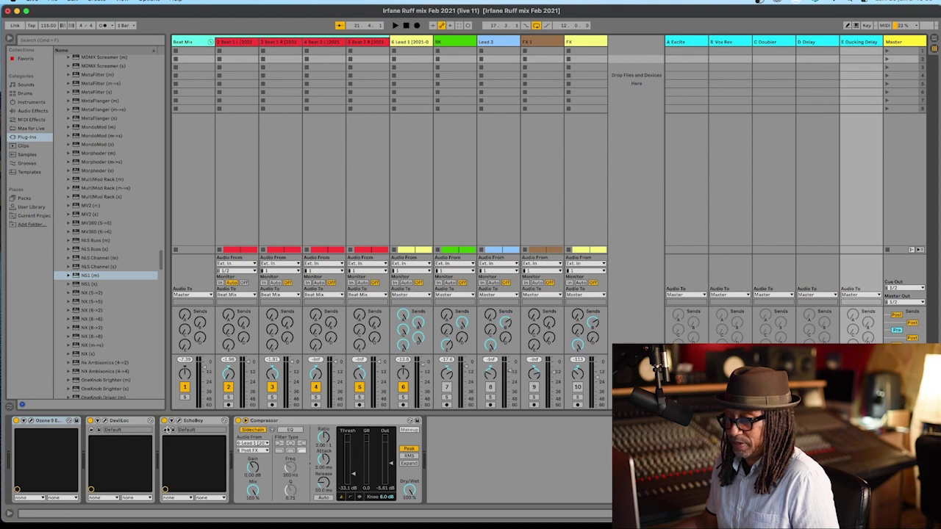
click(179, 423)
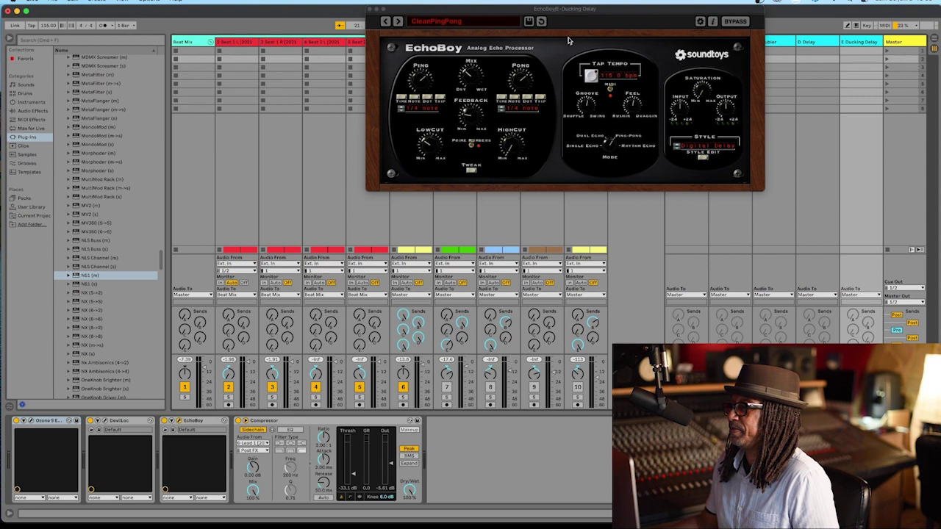
drag(591, 14, 556, 63)
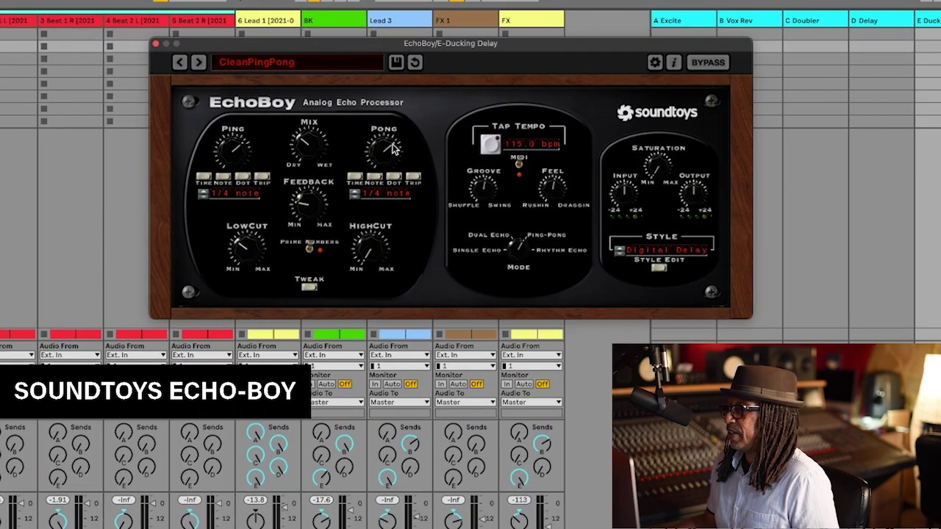
click(368, 65)
mouse_move(358, 89)
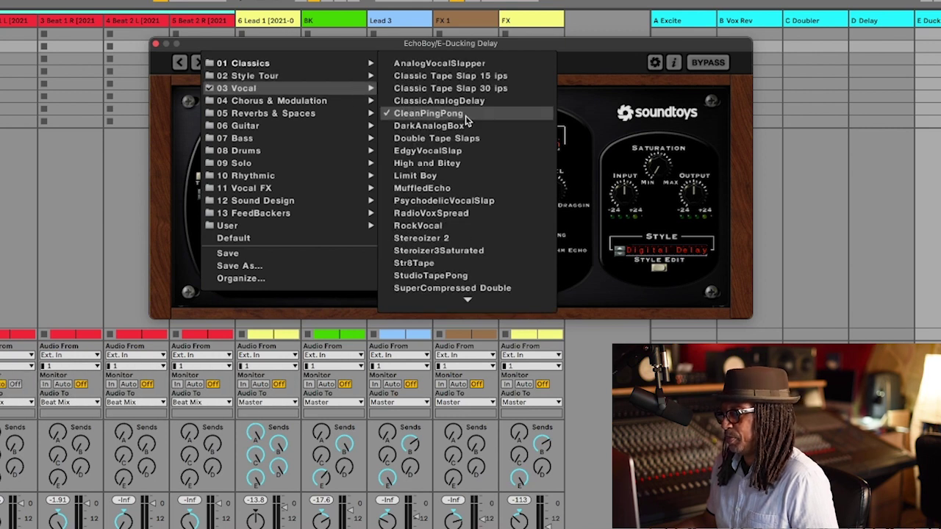
click(591, 83)
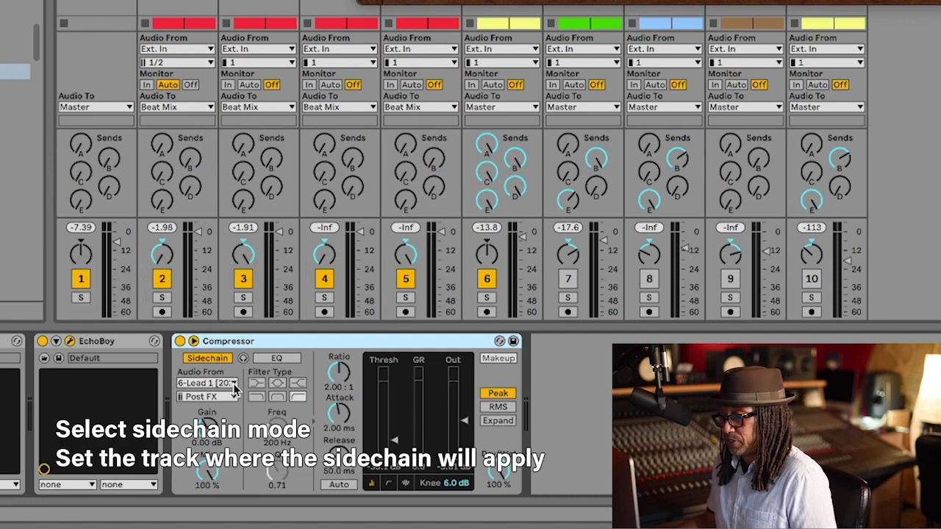
Check the available sidechain sources of the Ducking Delay return's Compressor, keeping 6-Lead 1 as the source.
click(231, 383)
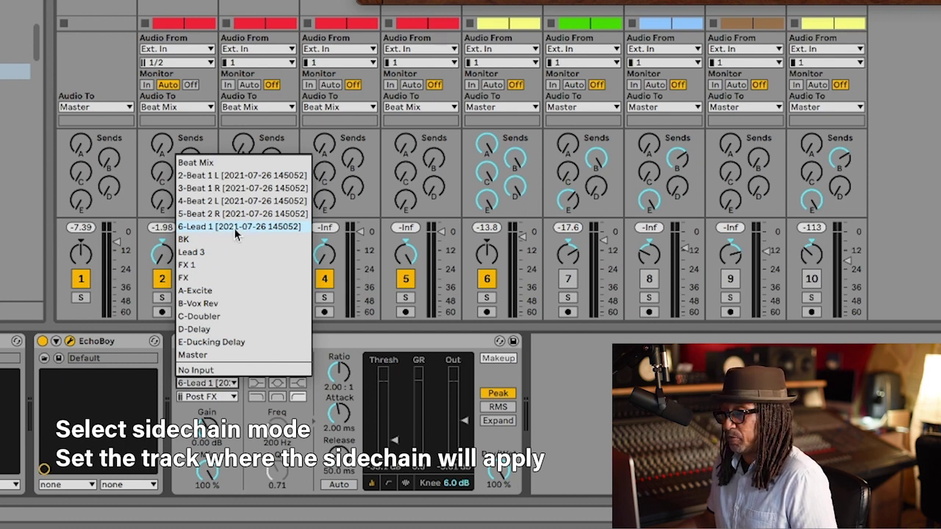
click(433, 333)
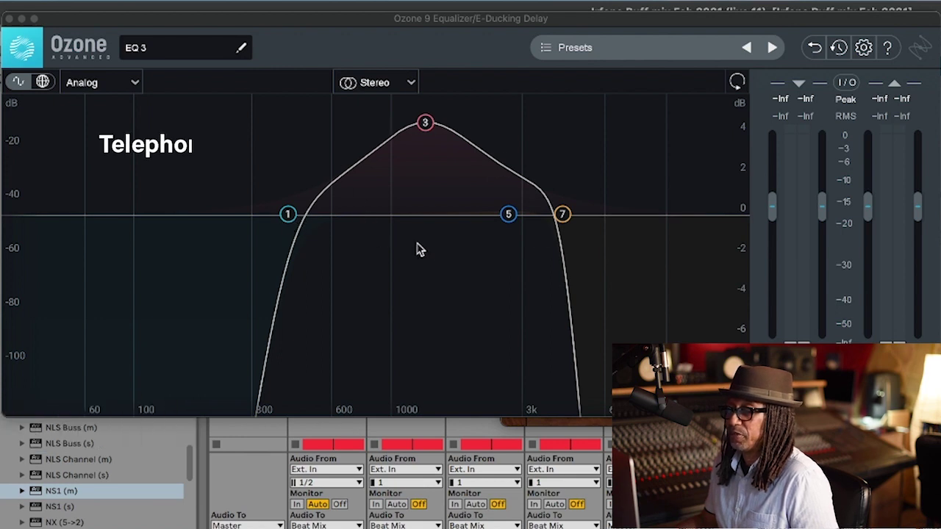
Examine the high-pass, bell and low-pass bands of the Ducking Delay return's Ozone 9 Equalizer.
drag(203, 23, 235, 61)
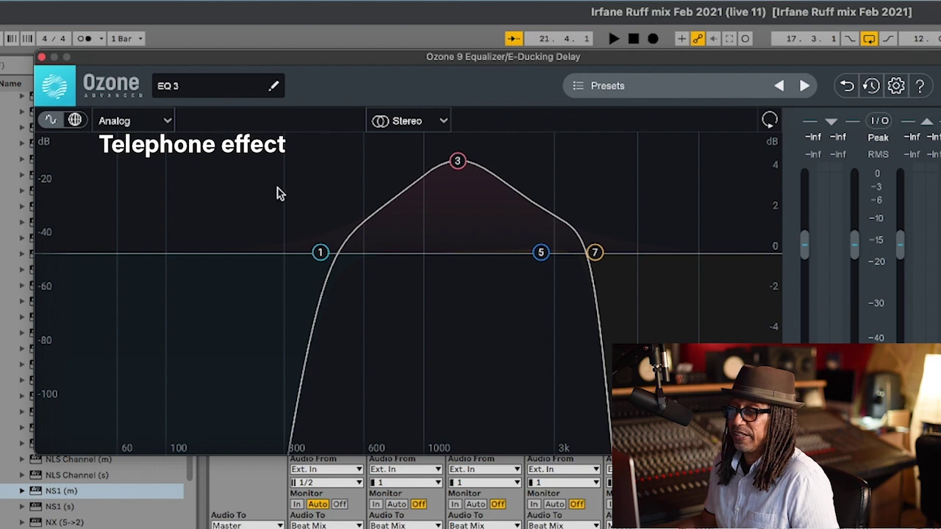
click(320, 252)
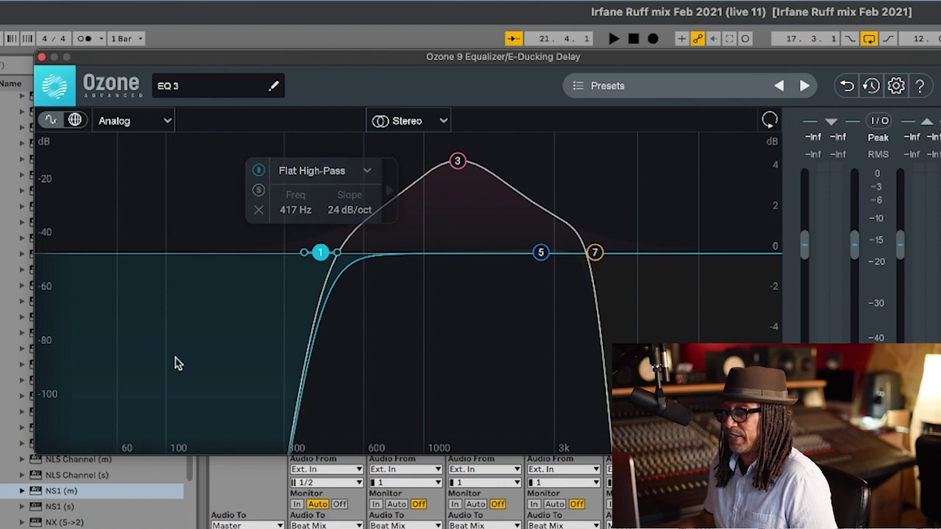
click(457, 161)
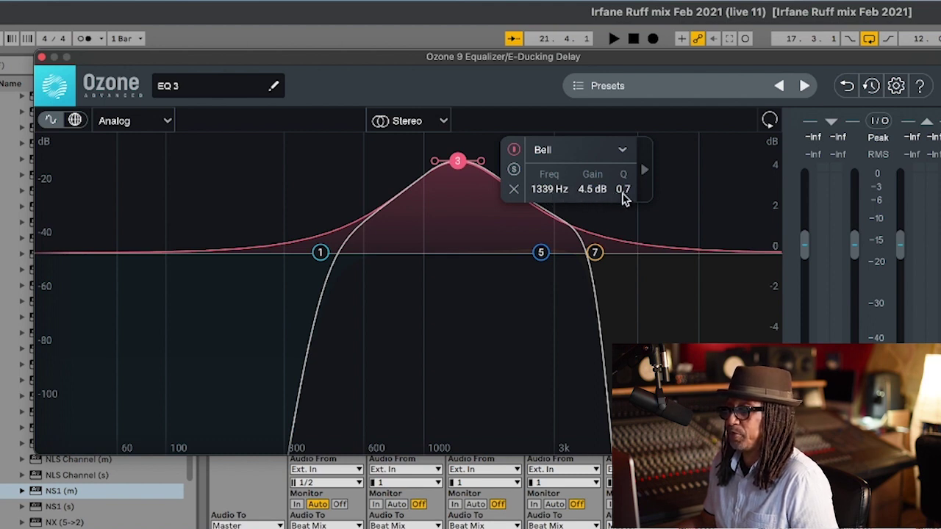
click(594, 253)
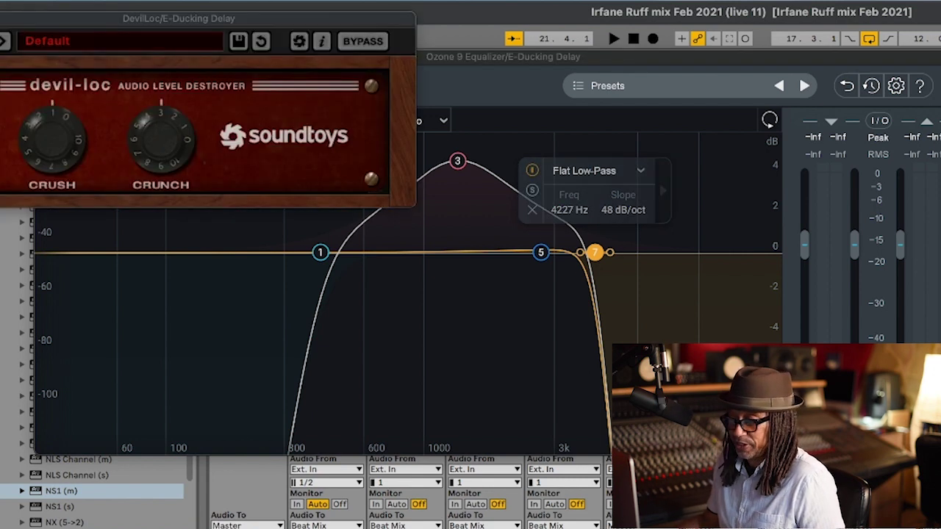
Play the song in Arrangement View with the Ducking Delay return switched on, and close that return's plug-in windows.
drag(282, 27, 940, 402)
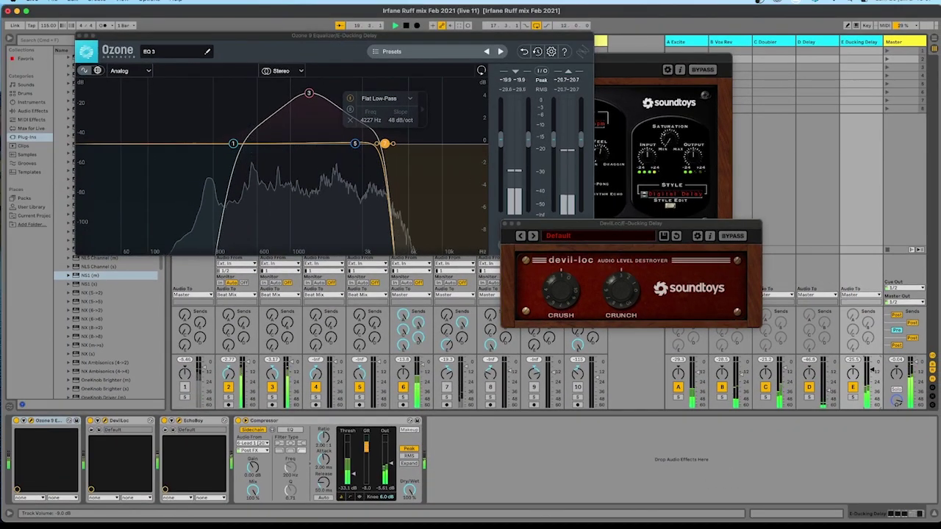
key(Tab)
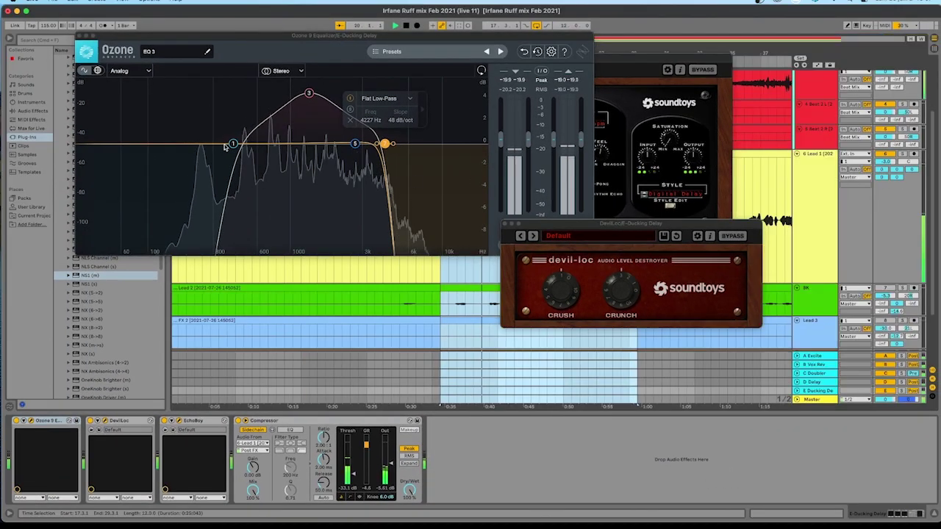
click(80, 35)
click(336, 56)
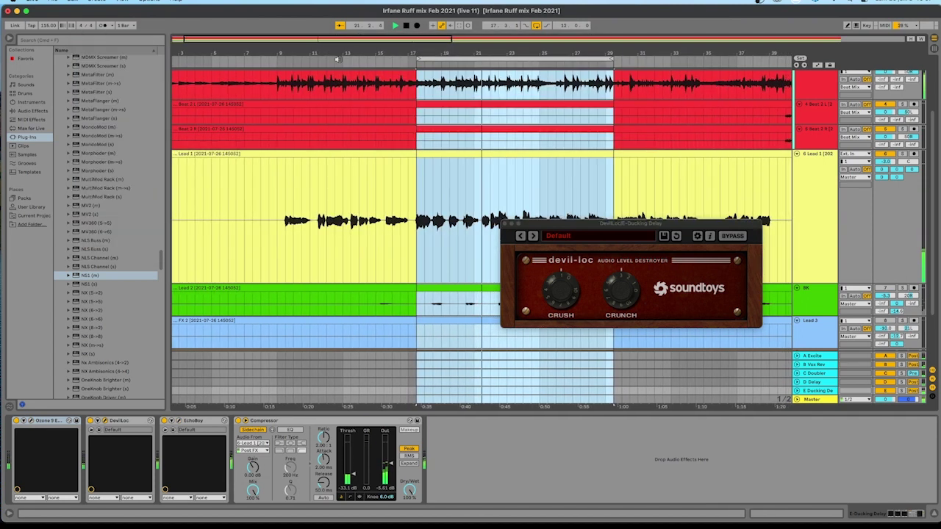
click(504, 224)
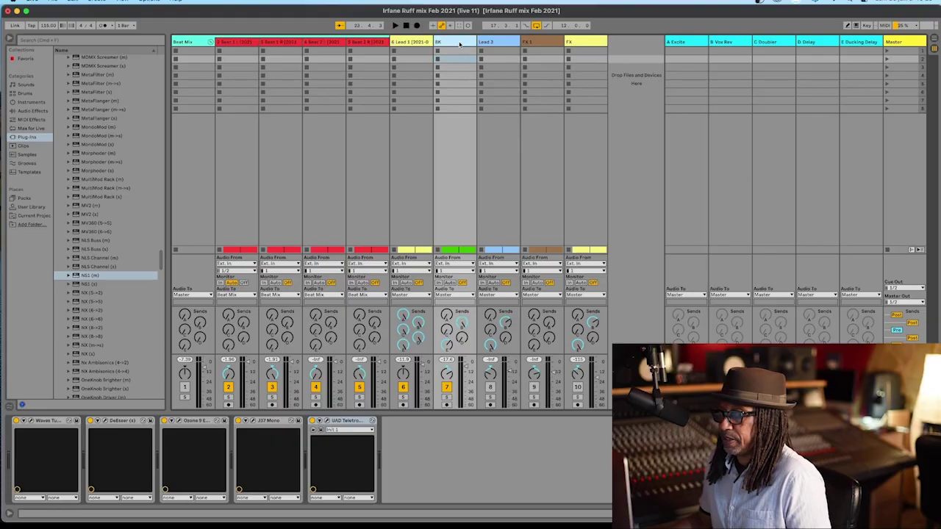
Show the BK track in Arrangement View and review its Waves Tune Real-Time settings, closing the plug-in window when done.
key(Tab)
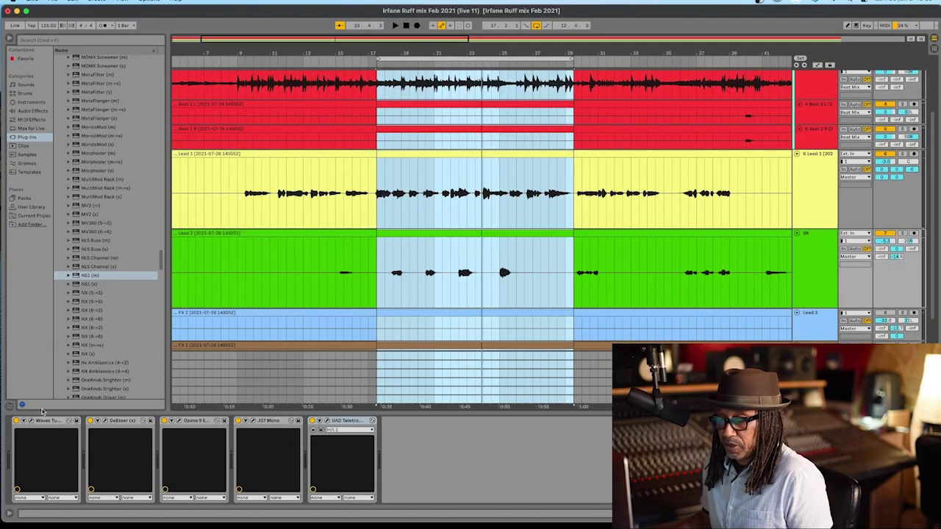
click(31, 421)
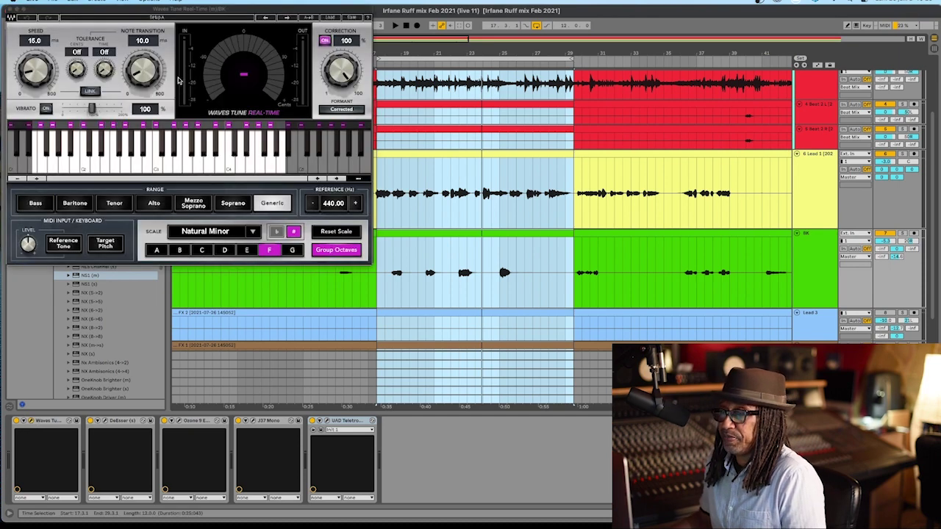
drag(234, 12, 434, 69)
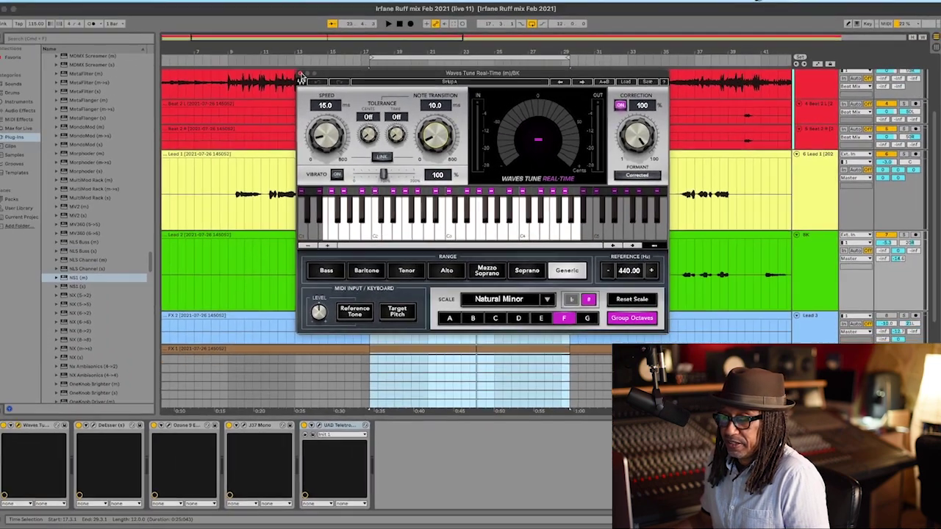
click(46, 42)
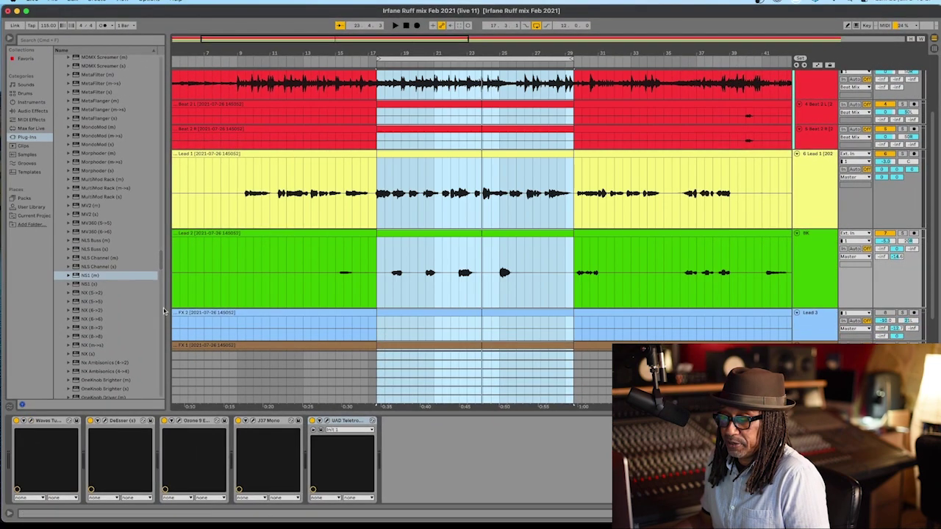
Examine the high-pass, bell, Proportional Q and high-shelf bands of the BK track's Ozone 9 Equalizer.
click(105, 421)
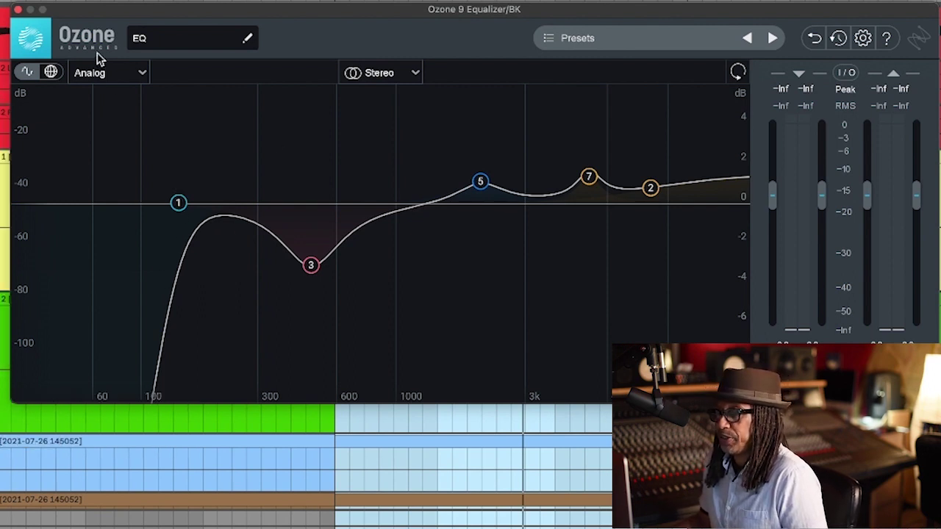
click(179, 206)
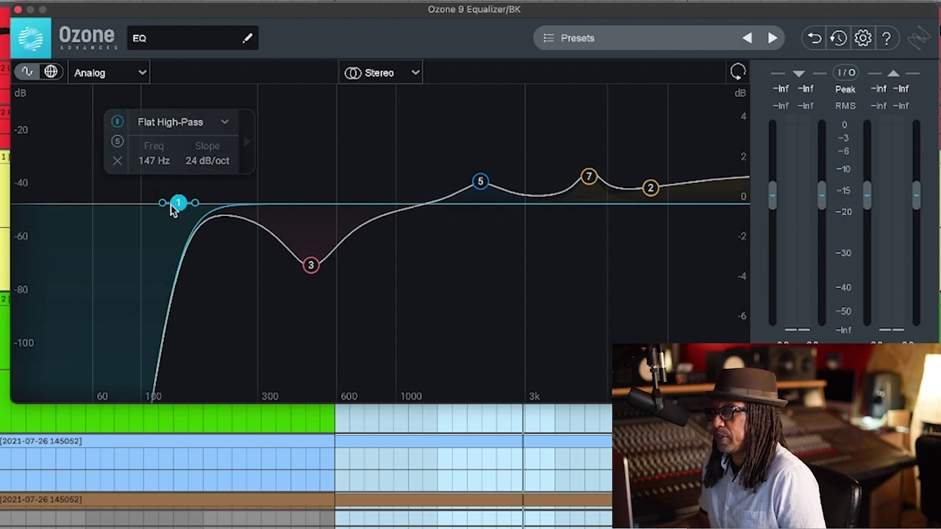
click(310, 266)
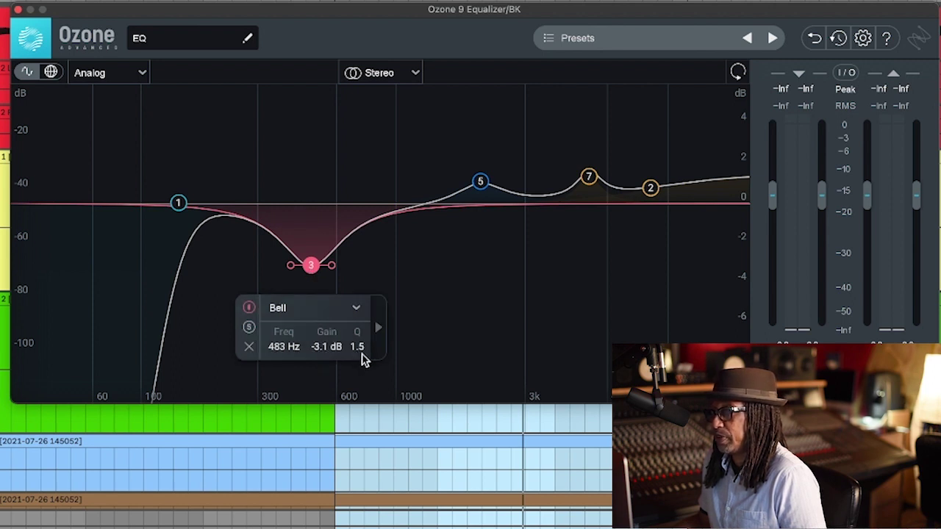
click(479, 182)
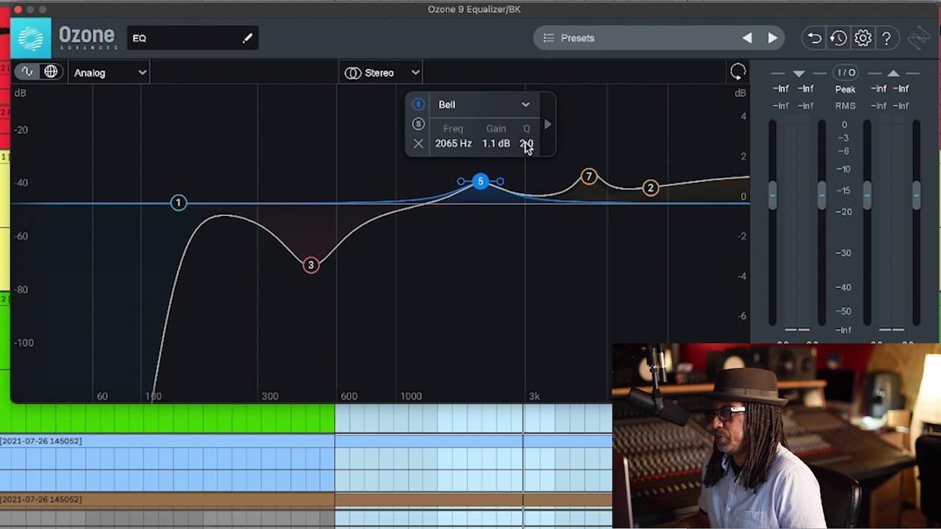
click(589, 178)
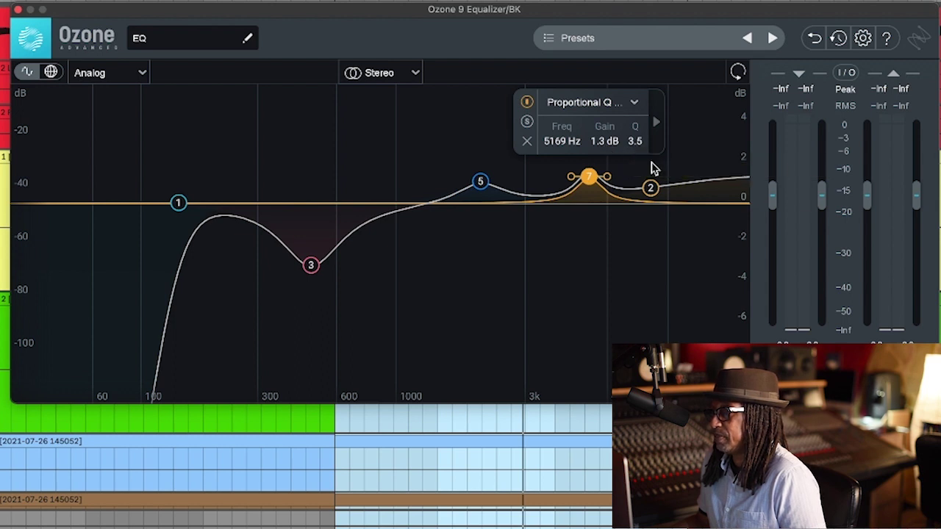
click(651, 189)
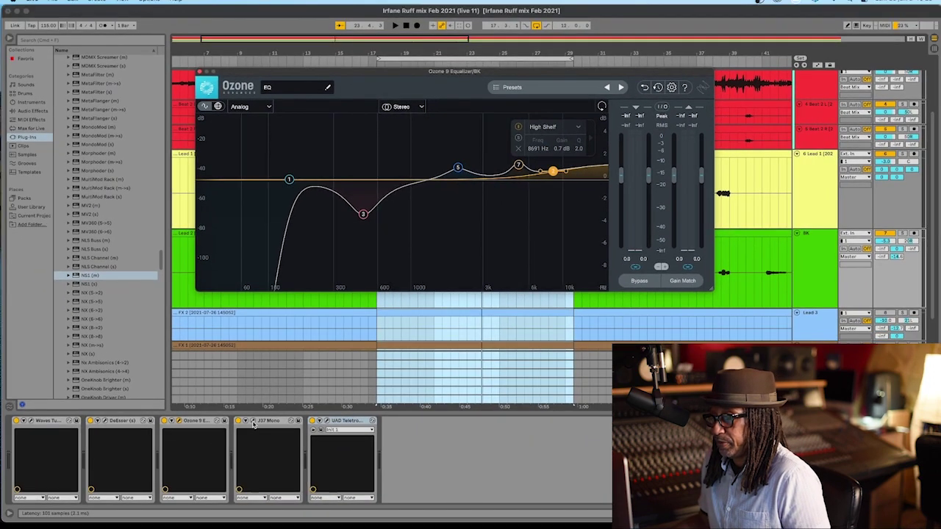
Review the BK track's Waves J37 Mono tape settings, including saturation, and close the J37 and equalizer windows.
click(254, 422)
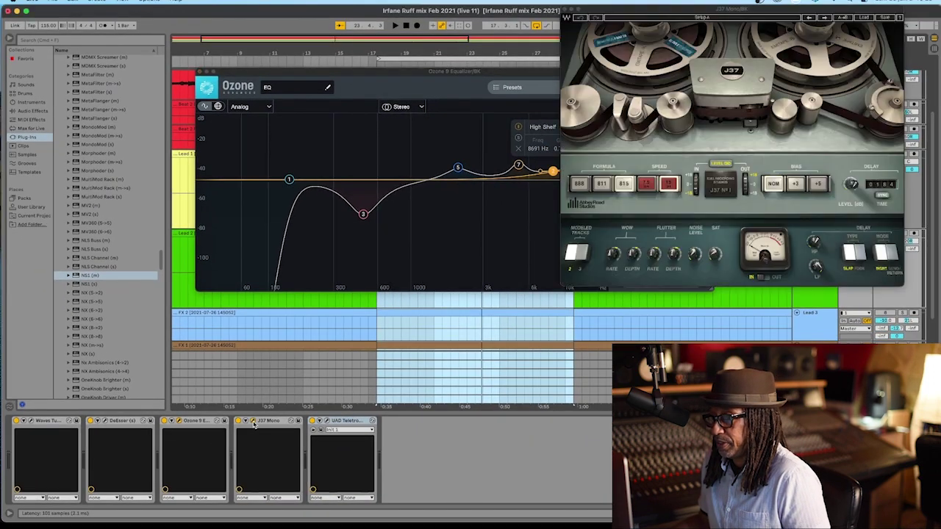
drag(617, 14, 429, 76)
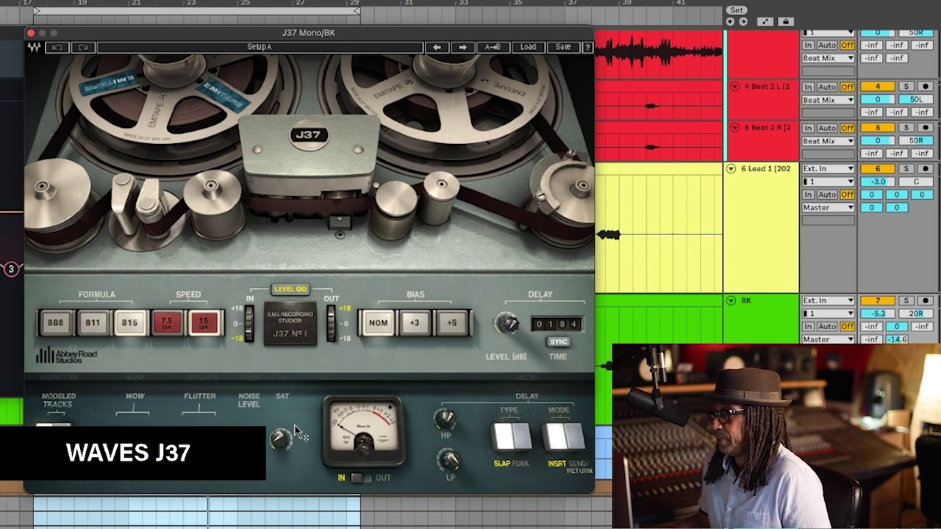
mouse_move(281, 439)
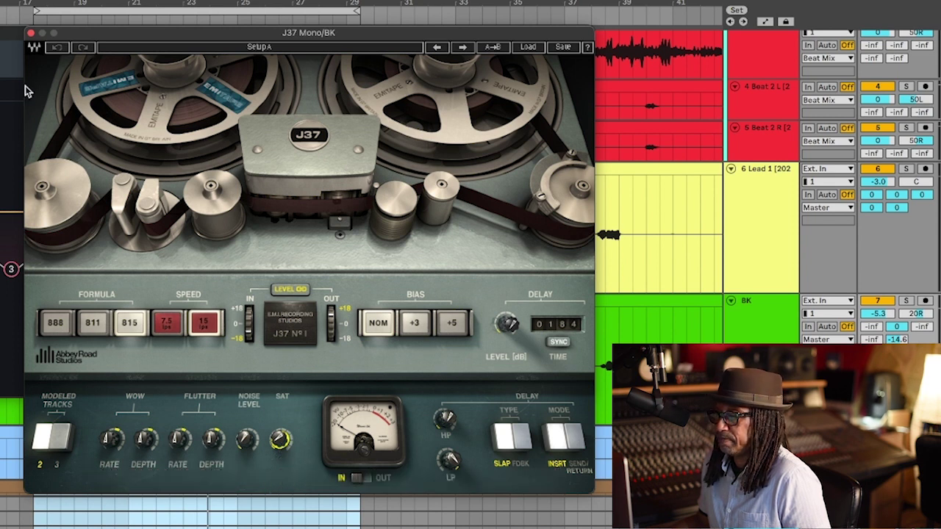
click(31, 34)
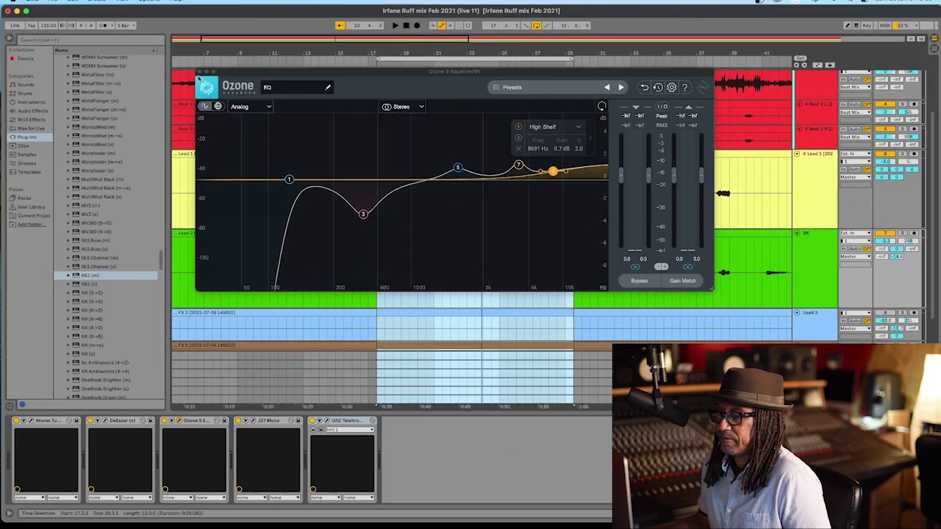
click(200, 73)
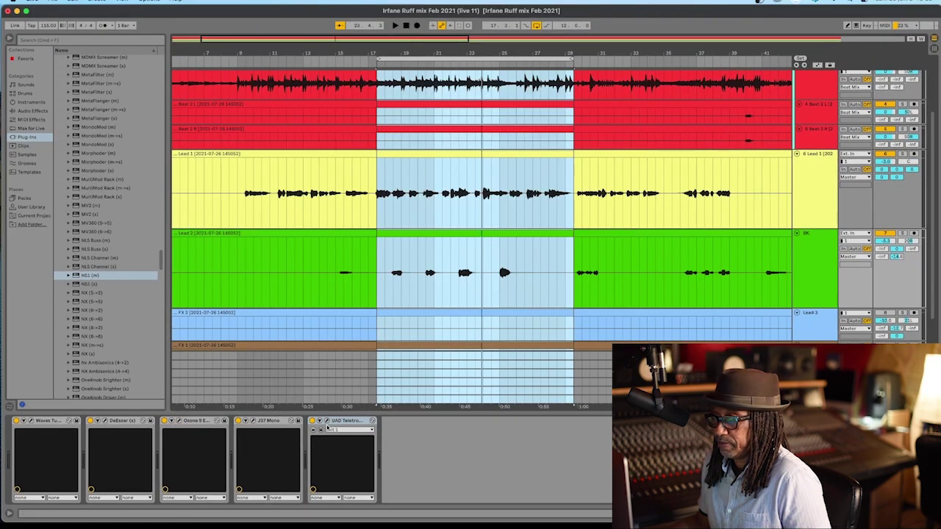
Play the song in Session View while checking the gain and level of the BK track's UAD Teletronix LA-2A.
click(328, 427)
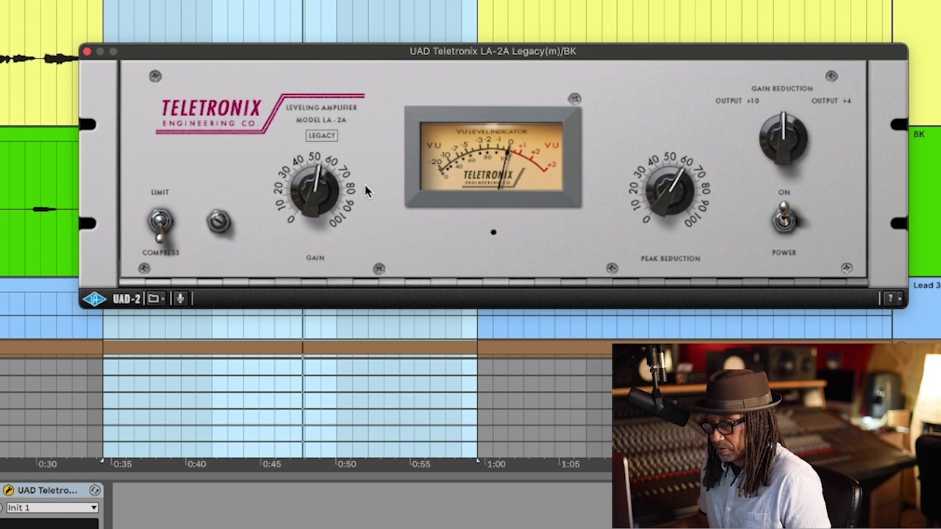
key(space)
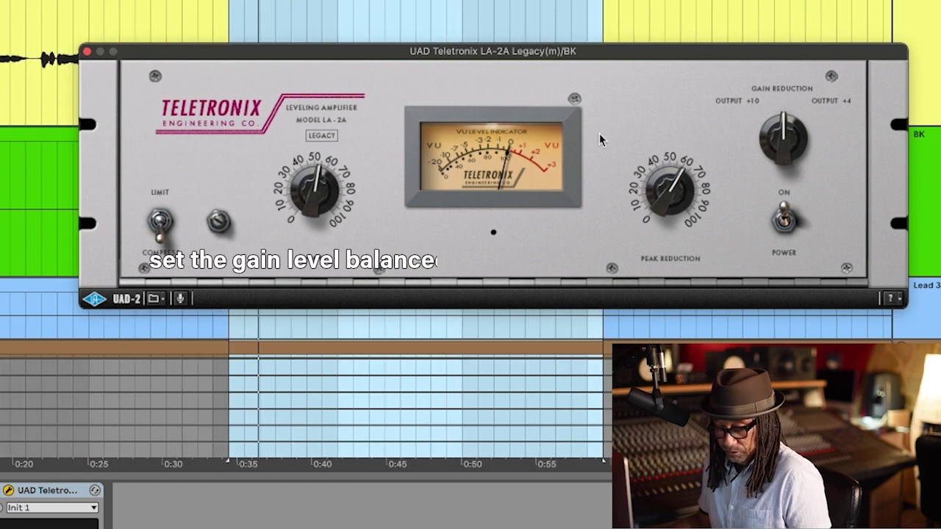
key(Tab)
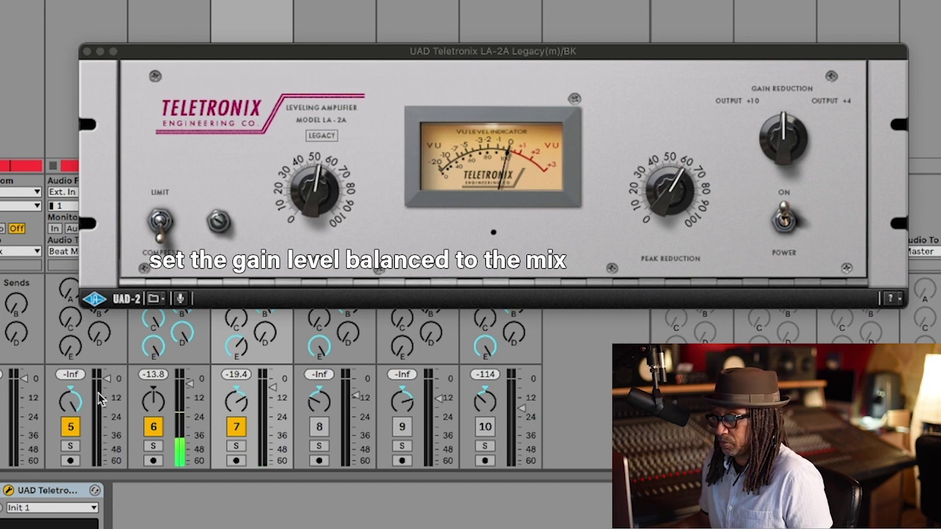
drag(278, 400, 278, 395)
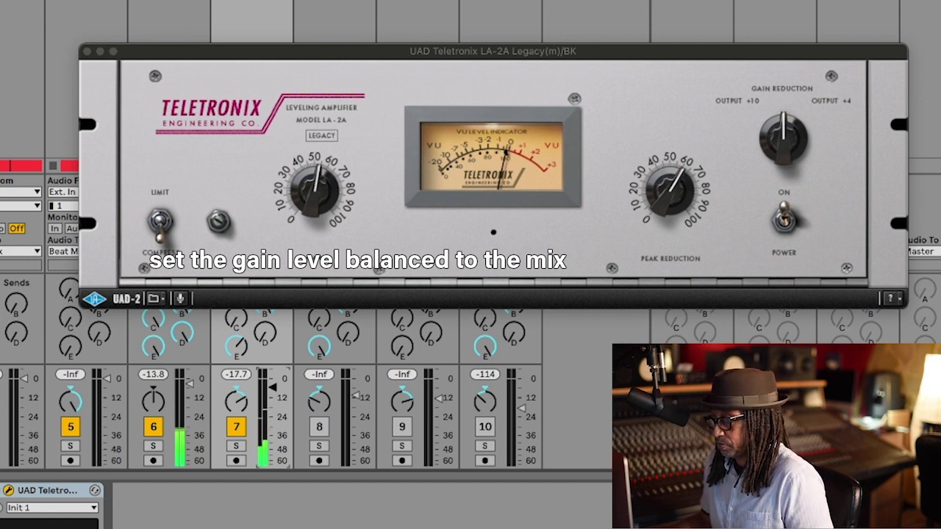
click(318, 213)
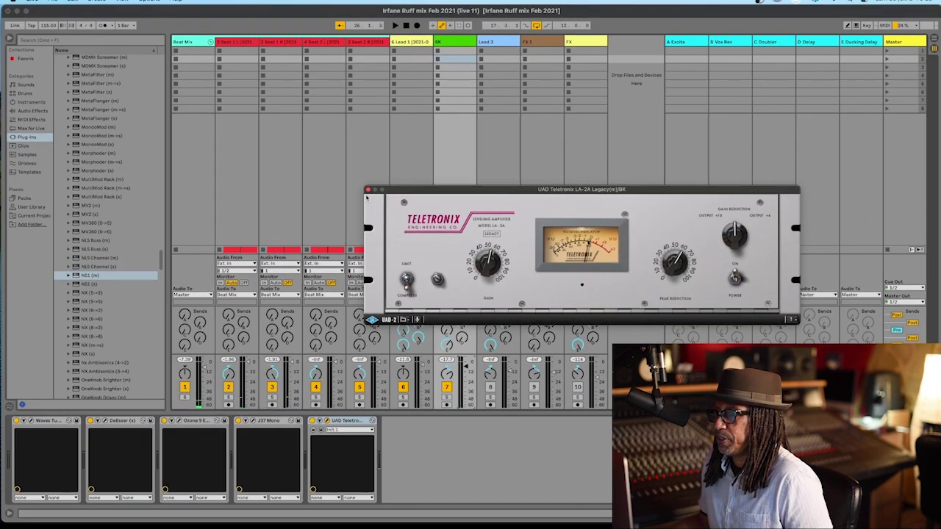
Close the LA-2A window and inspect the BK track's send E to the Ducking Delay return.
click(368, 190)
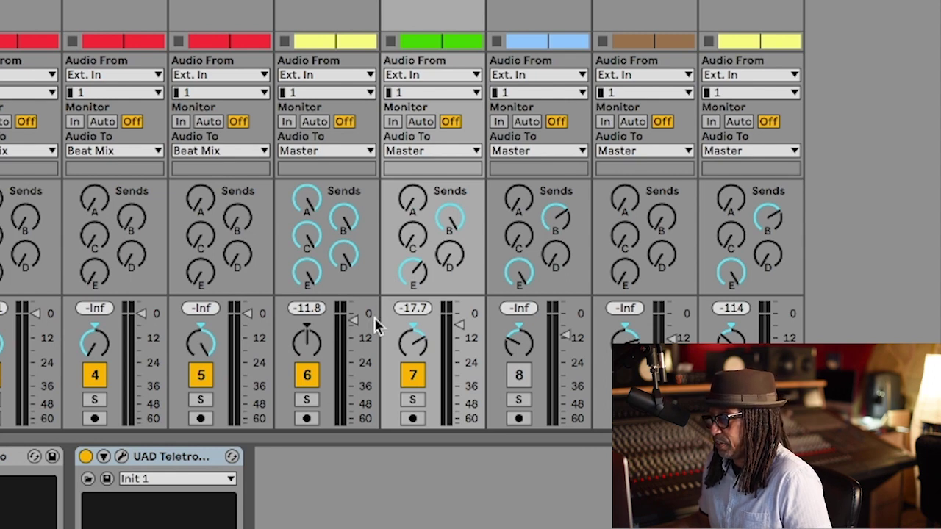
drag(407, 290, 406, 281)
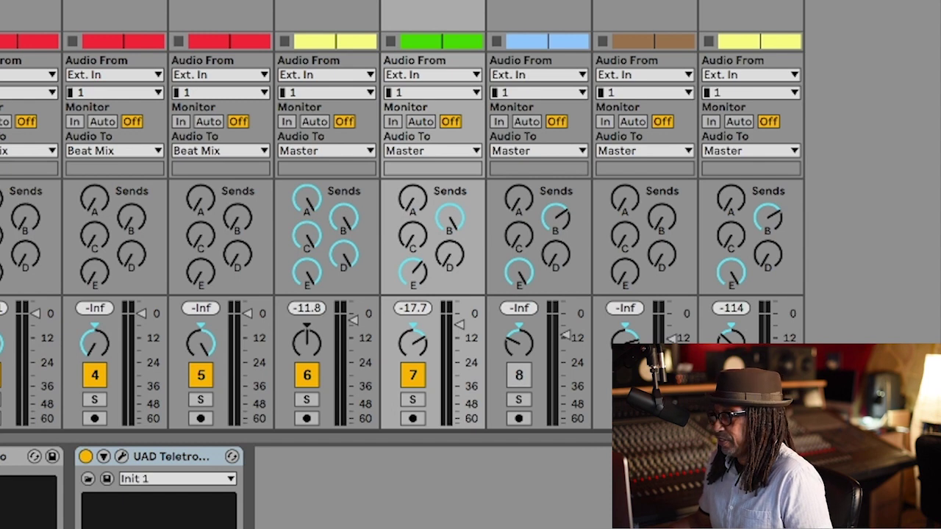
click(414, 279)
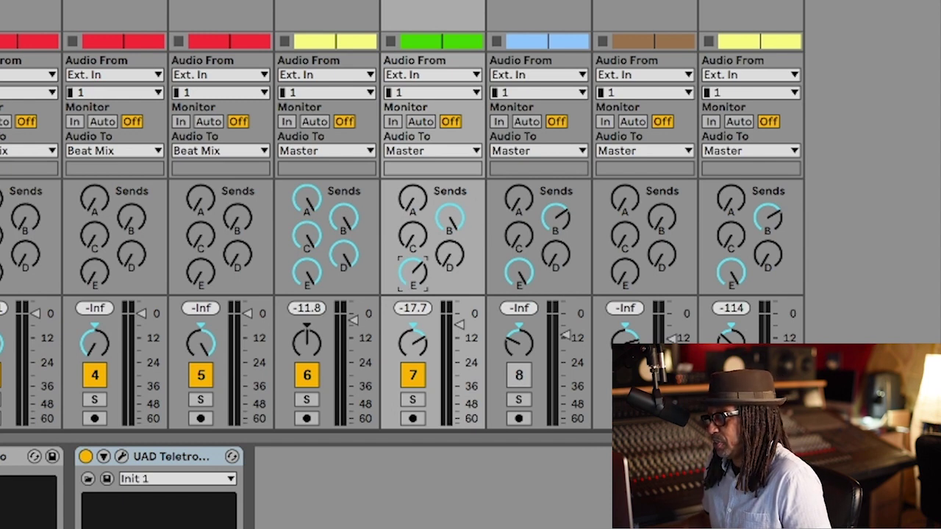
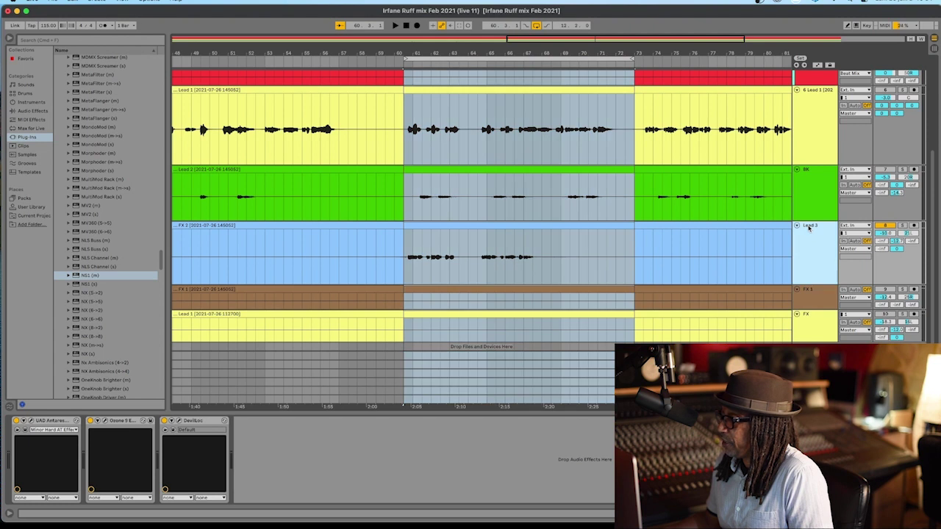
Rename the Lead 3 track as BK 2 in Arrangement View.
right_click(808, 229)
click(819, 264)
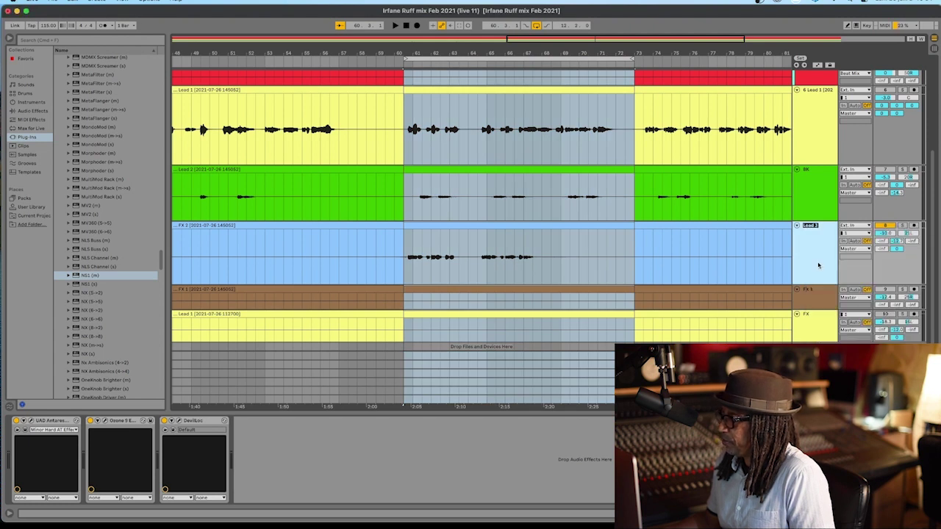
text(BK 2)
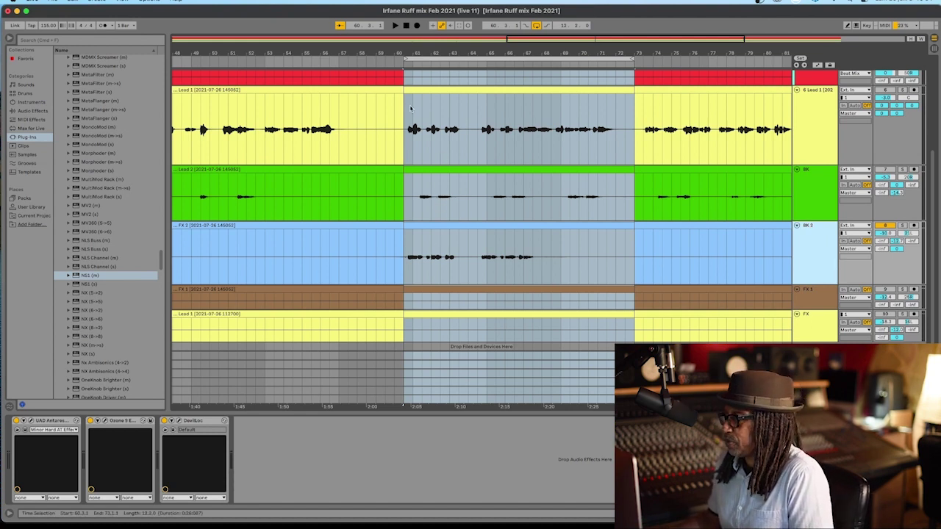
Switch off Auto-Tune, the Ozone 9 Equalizer and DevilLoc on the BK 2 track and play the looped section.
drag(494, 55, 560, 52)
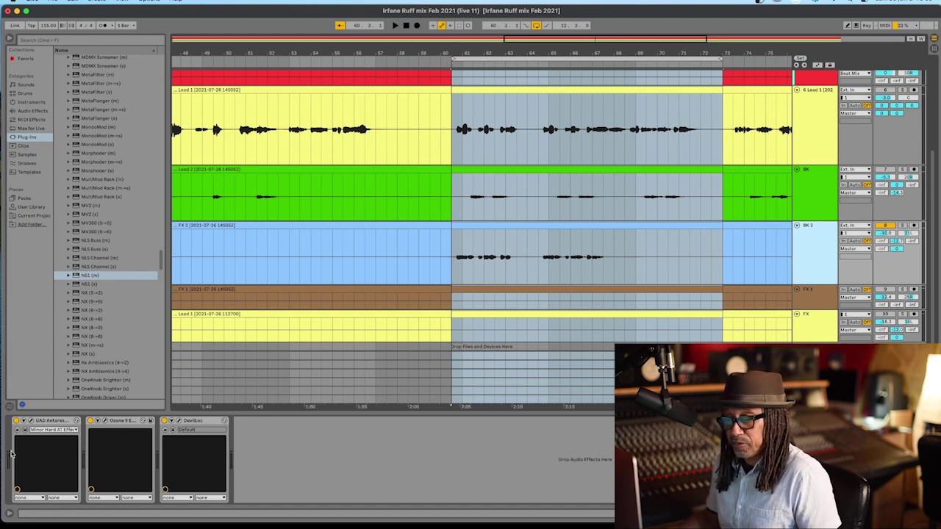
click(16, 420)
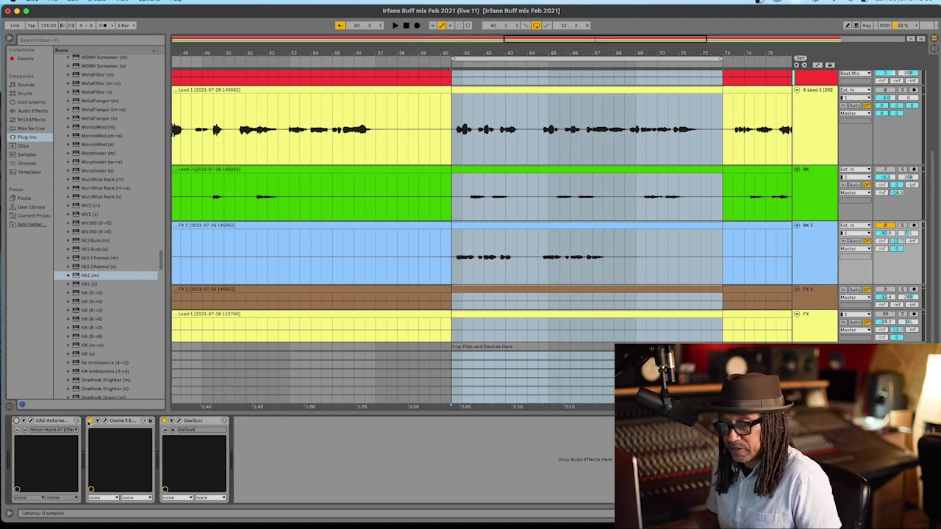
click(90, 420)
key(space)
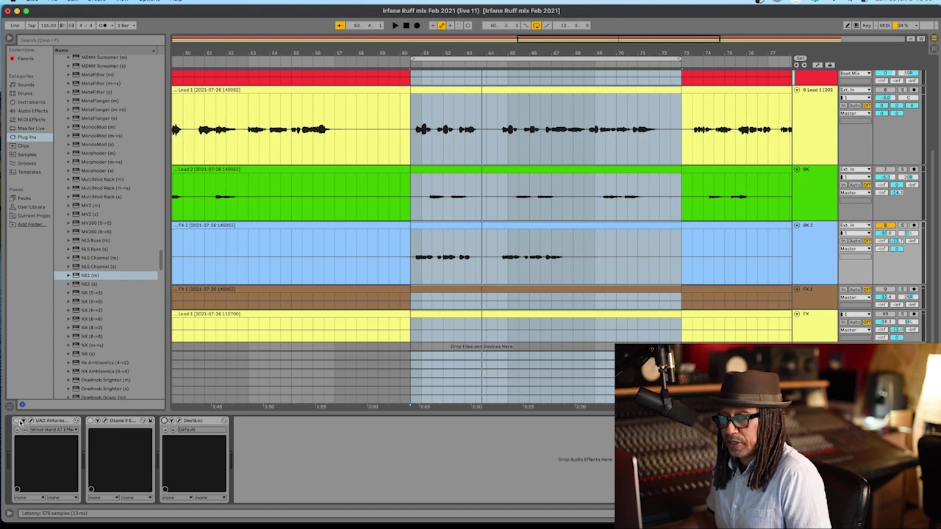
Switch on the BK 2 track's Auto-Tune Realtime and load its Minor Hard AT Effect preset.
click(17, 421)
click(30, 422)
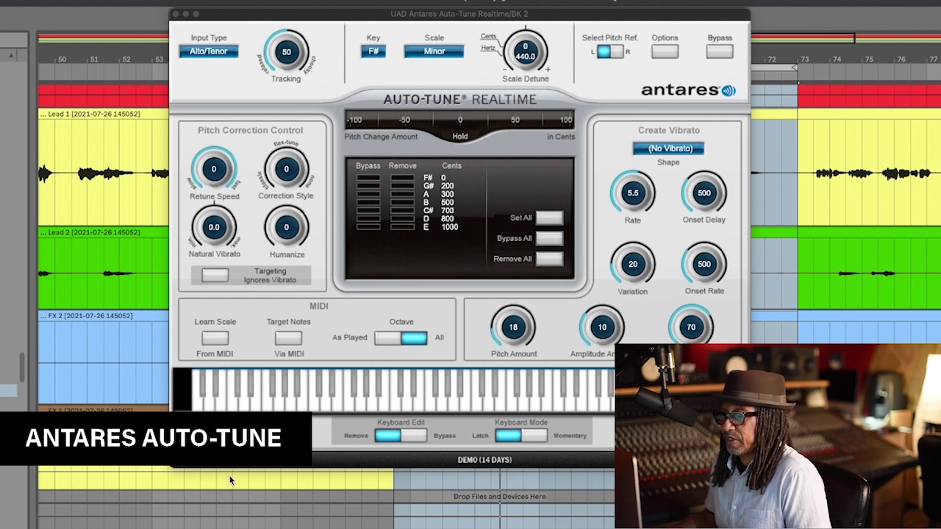
click(230, 461)
click(240, 474)
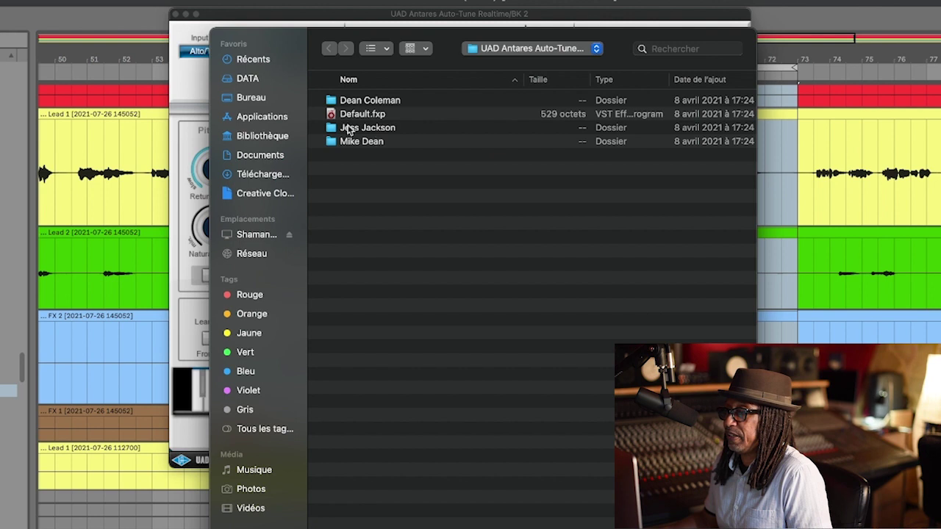
click(365, 102)
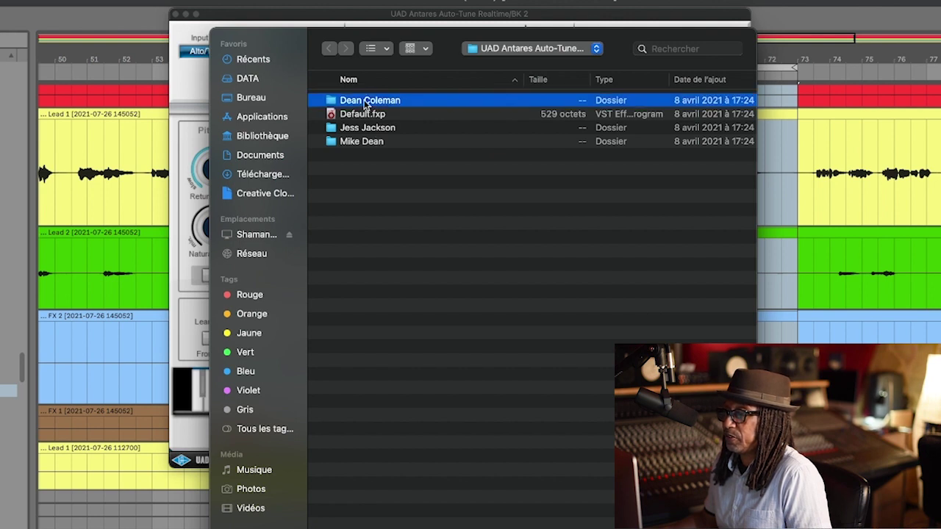
double_click(365, 103)
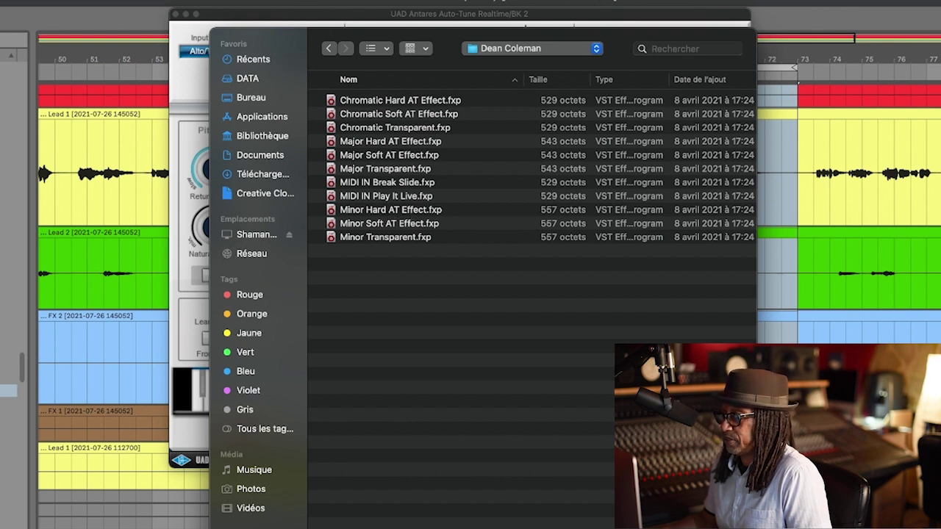
double_click(411, 209)
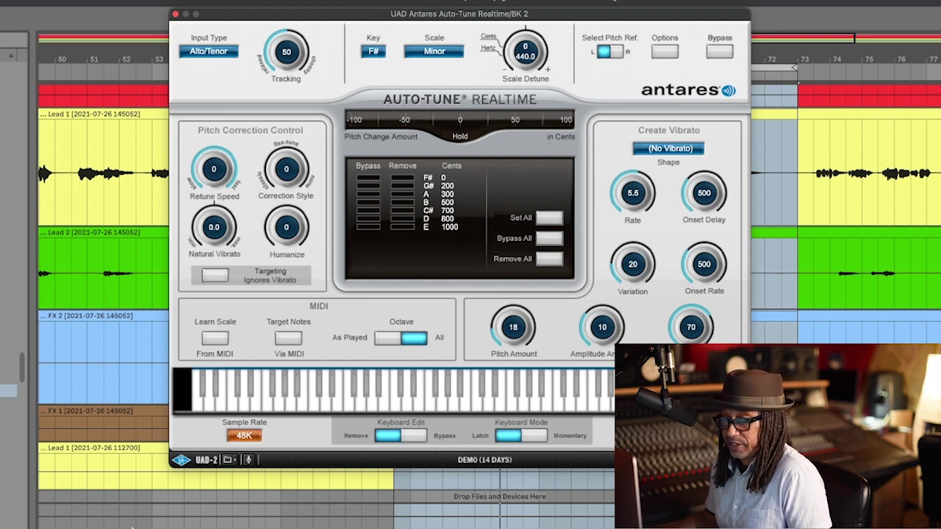
scroll(845, 213, left, 3)
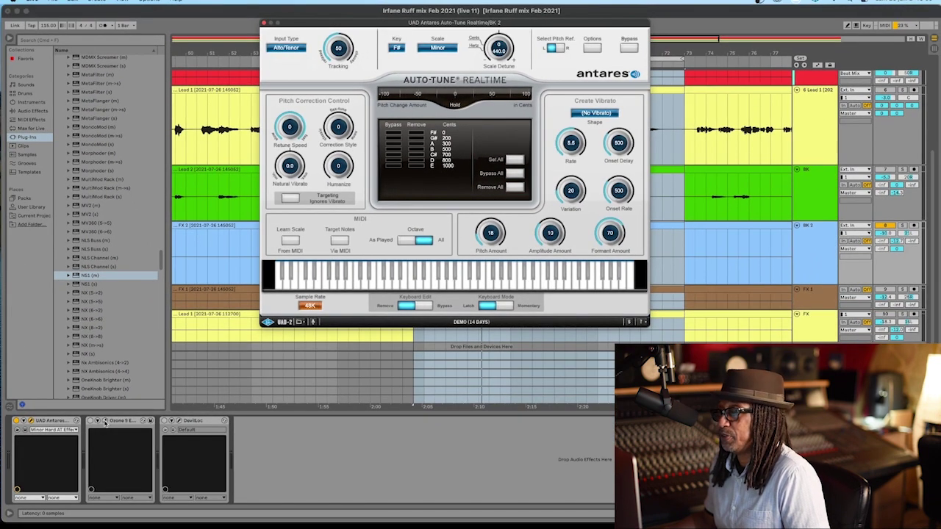
Open the Ozone 9 Equalizer on the BK 2 track and take it out of bypass.
click(105, 421)
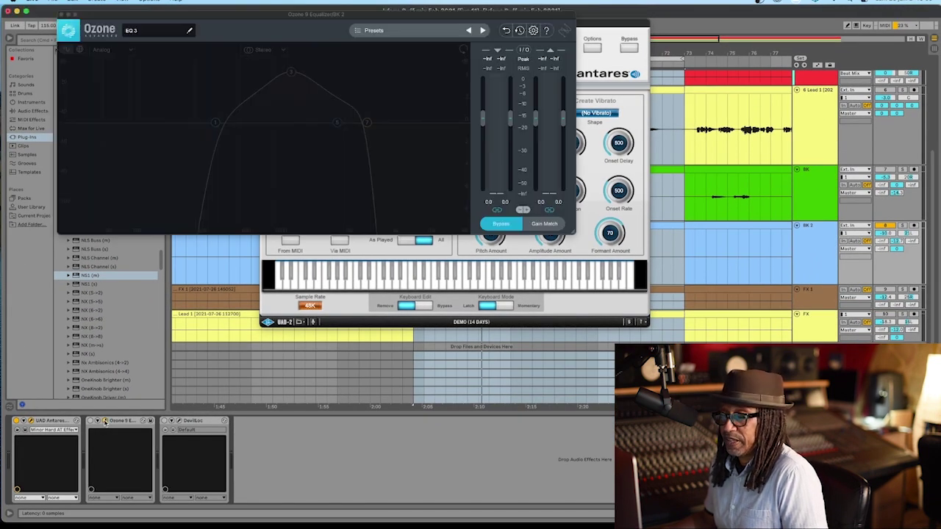
drag(313, 20, 483, 98)
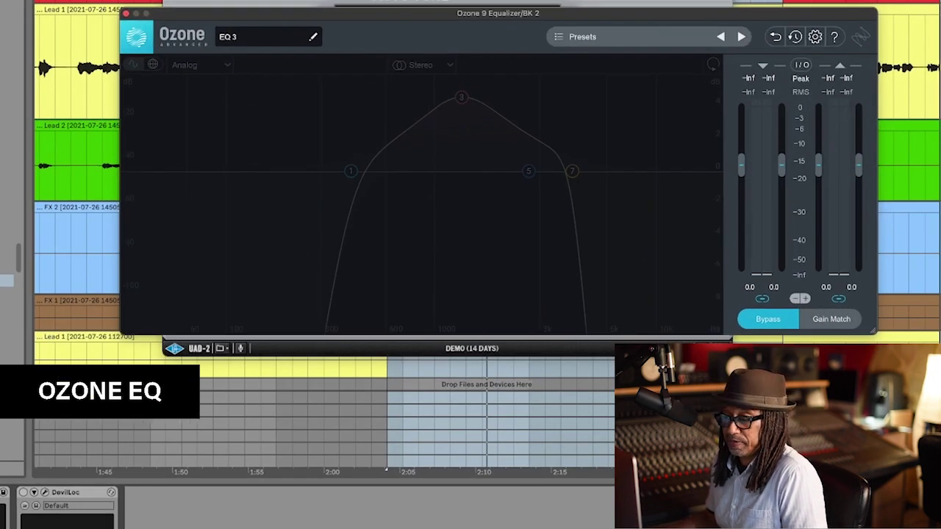
click(767, 319)
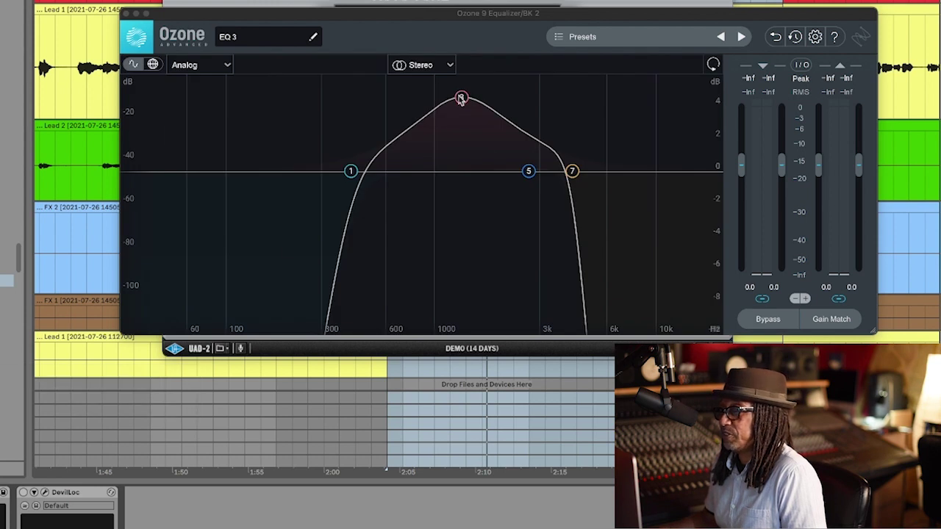
Inspect the equalizer's high-pass, bell and low-pass bands and play the looped section with it active.
click(351, 172)
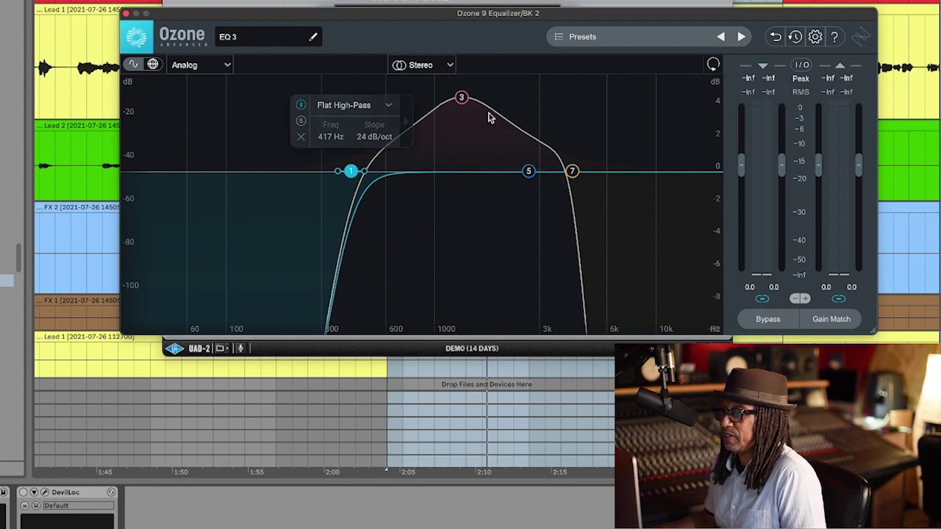
click(461, 99)
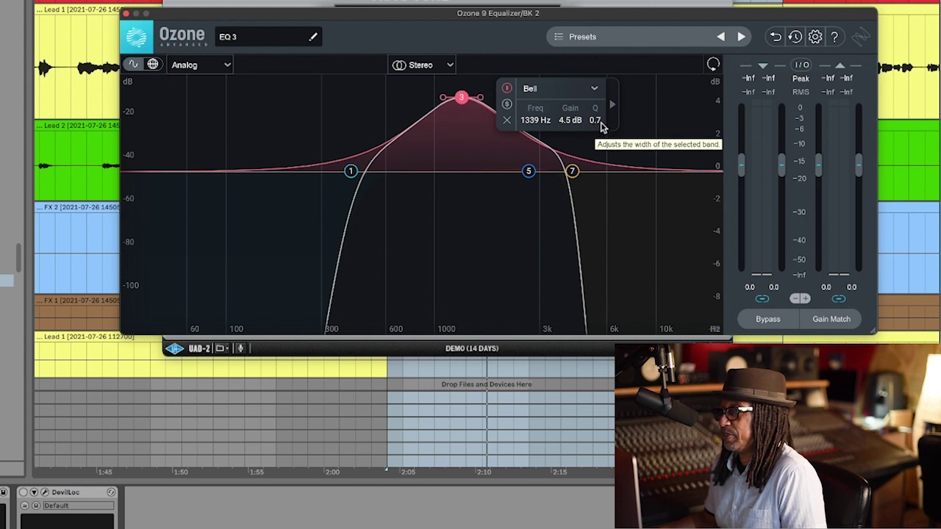
click(571, 172)
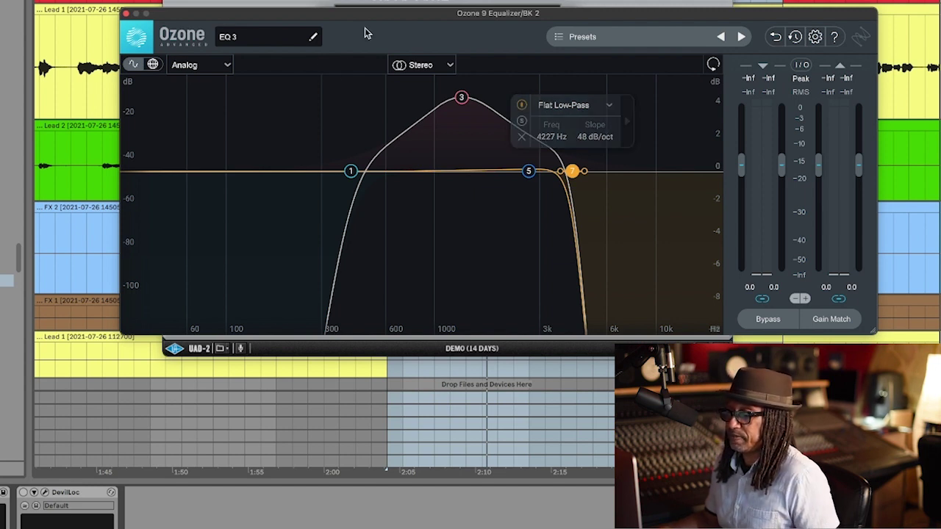
key(space)
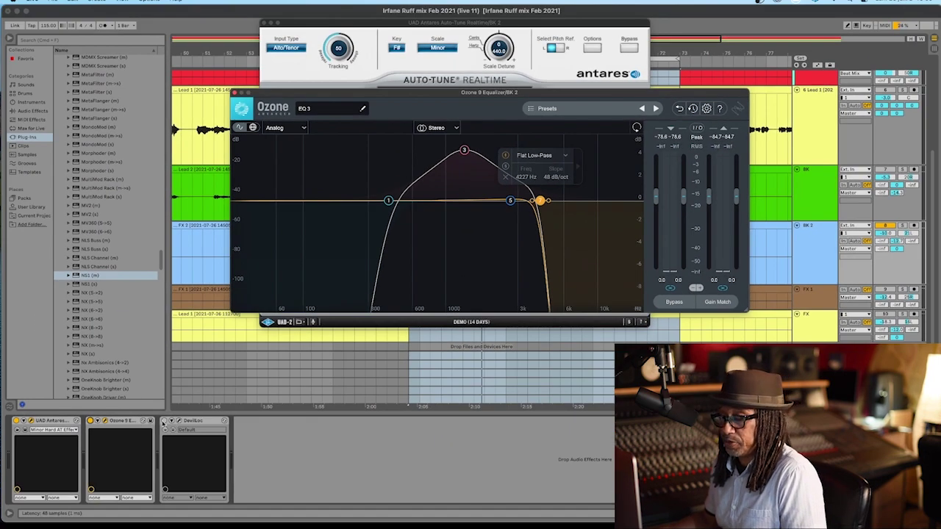
Switch on DevilLoc on the BK 2 track, open its window and play the looped section through it.
click(163, 424)
click(179, 422)
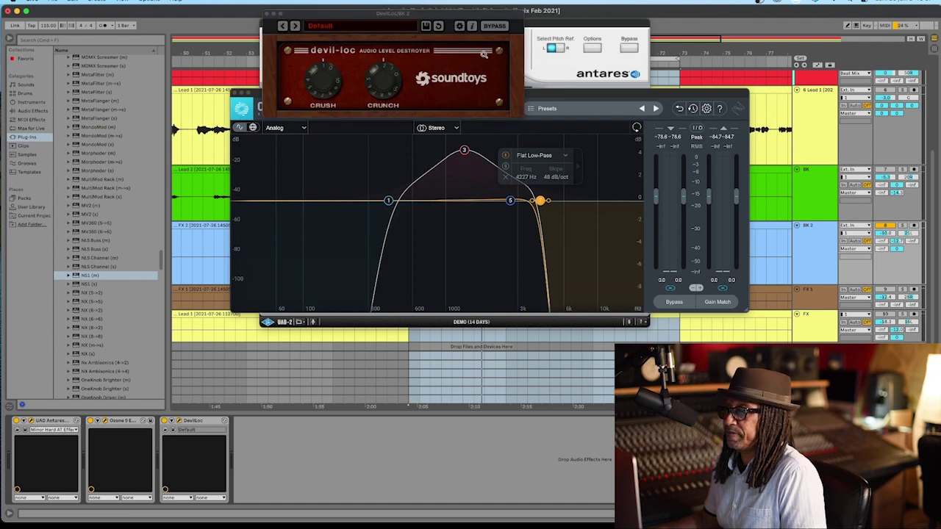
drag(471, 16, 679, 186)
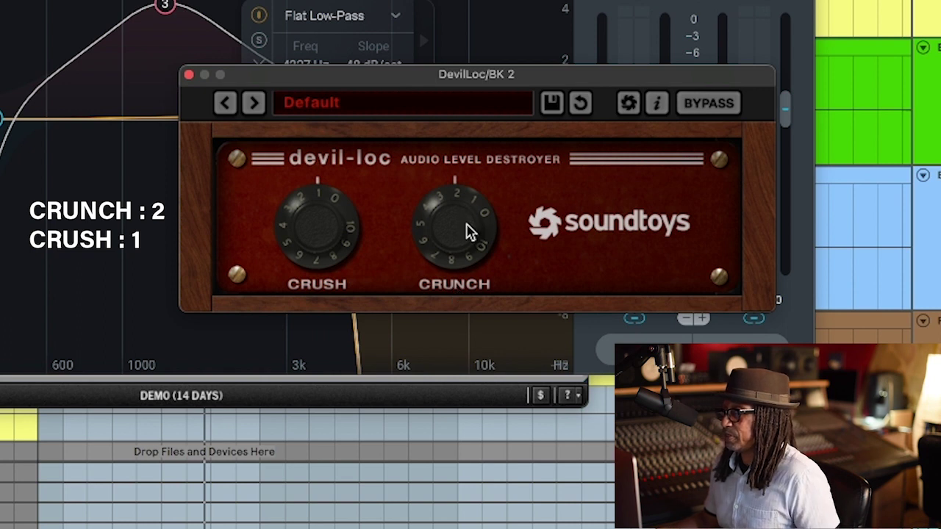
key(space)
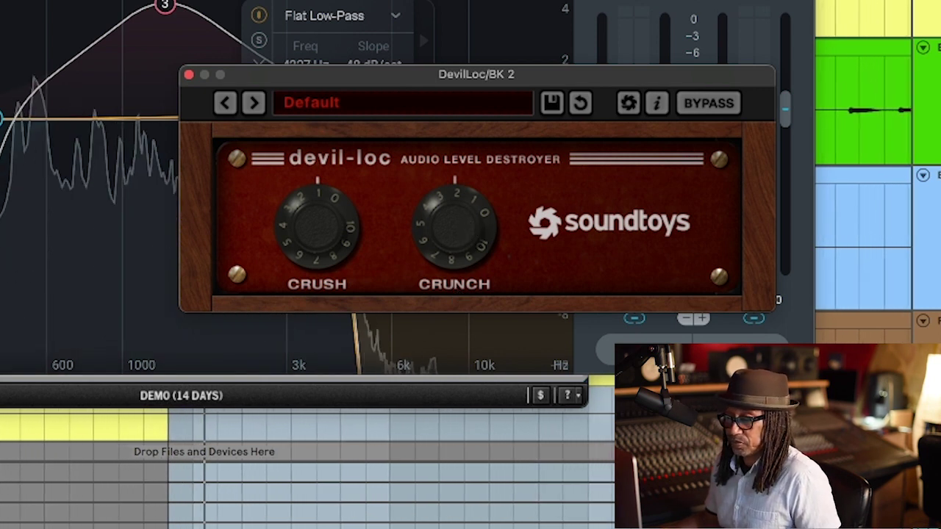
drag(466, 239, 428, 232)
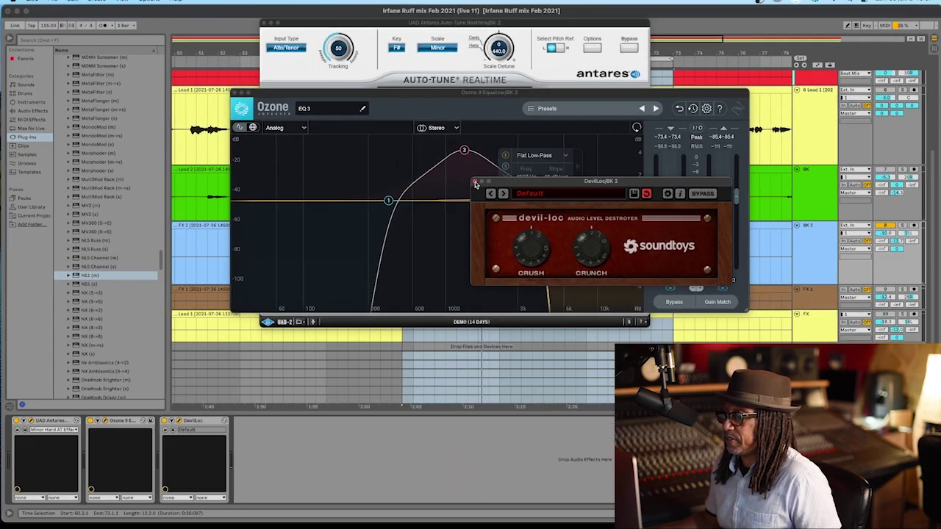
Close the BK 2 plug-in windows and inspect the track's sends B and E in Session View.
click(360, 139)
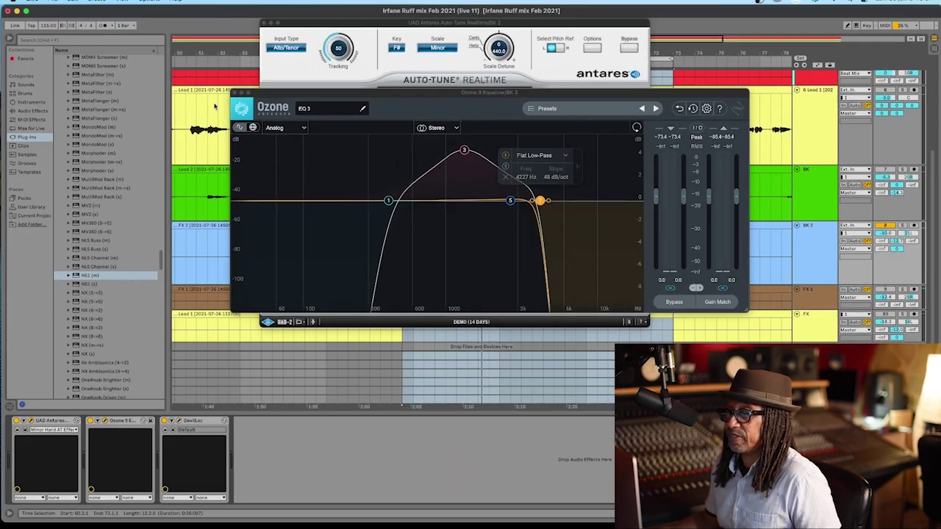
click(266, 24)
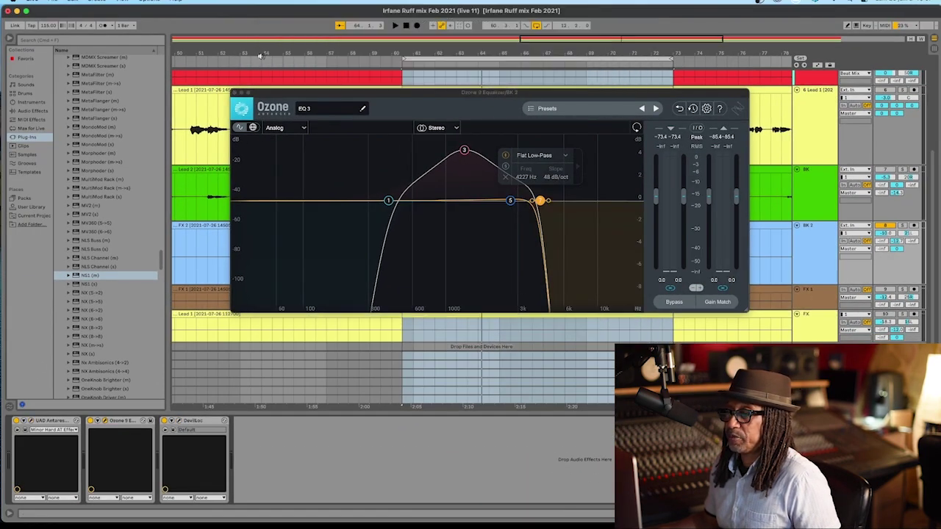
click(233, 93)
key(Tab)
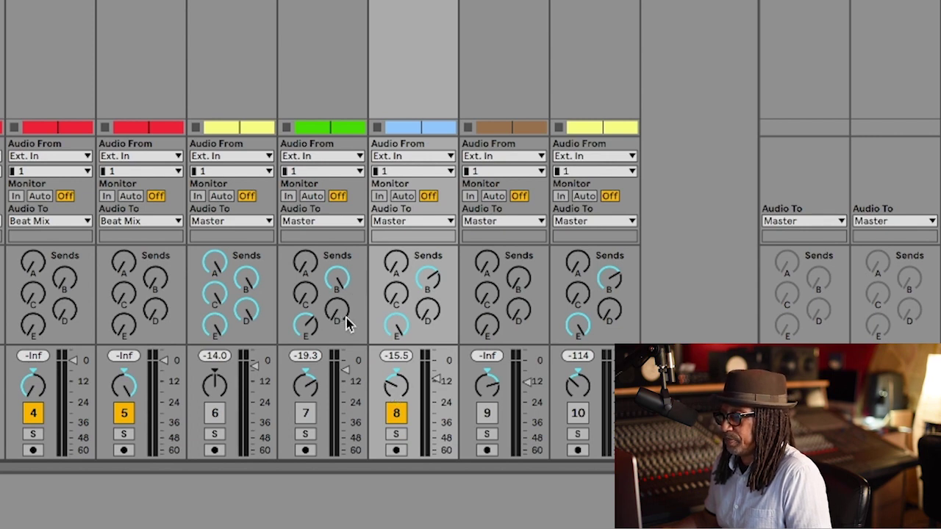
mouse_move(431, 288)
mouse_down()
mouse_move(430, 275)
mouse_move(430, 289)
mouse_up()
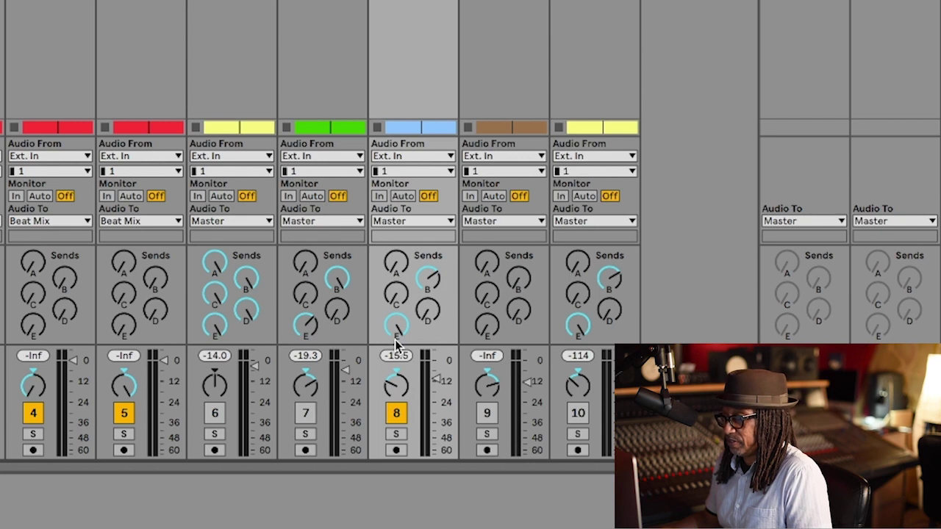
Activate the lead vocal and BK tracks alongside BK 2 and play the looped section of the mix.
click(305, 413)
click(215, 413)
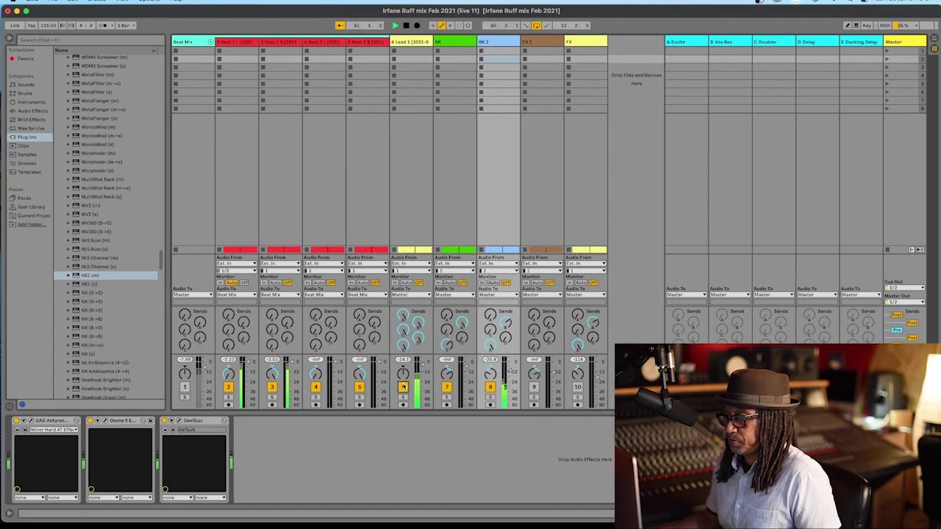
click(446, 387)
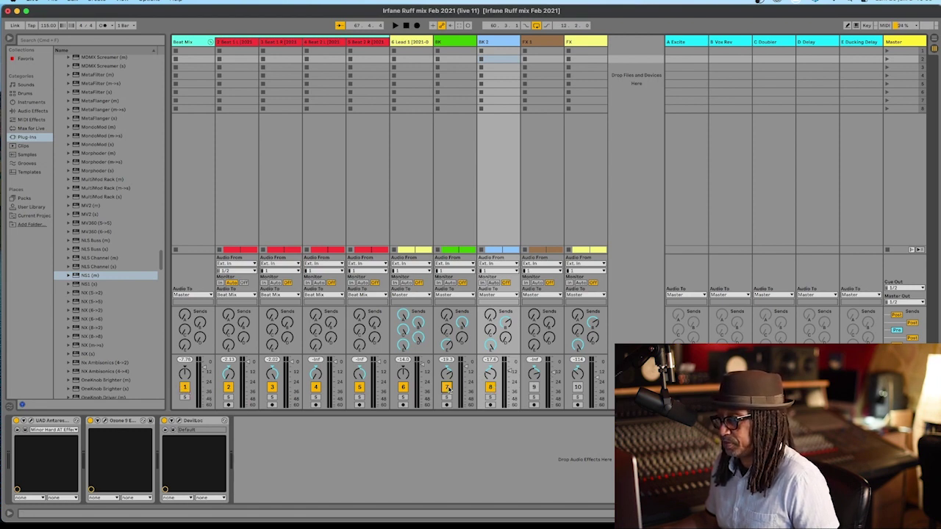
key(space)
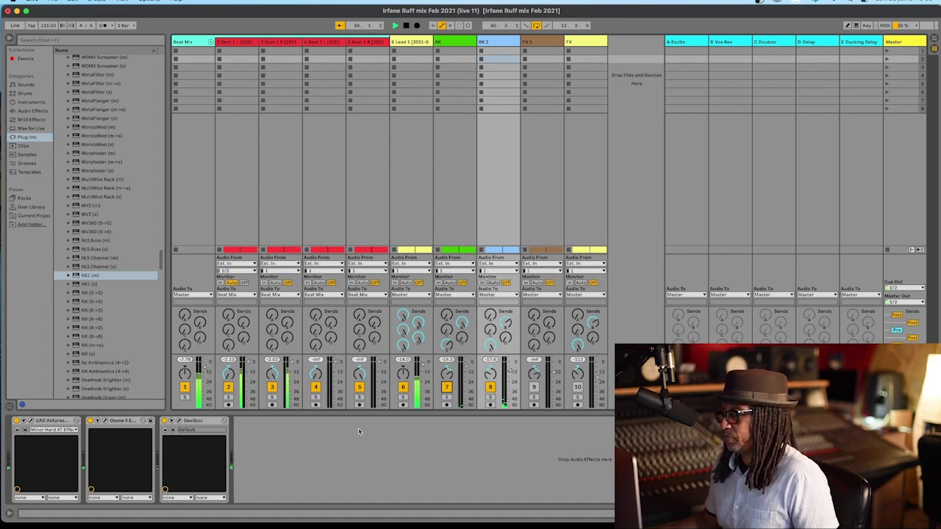
key(space)
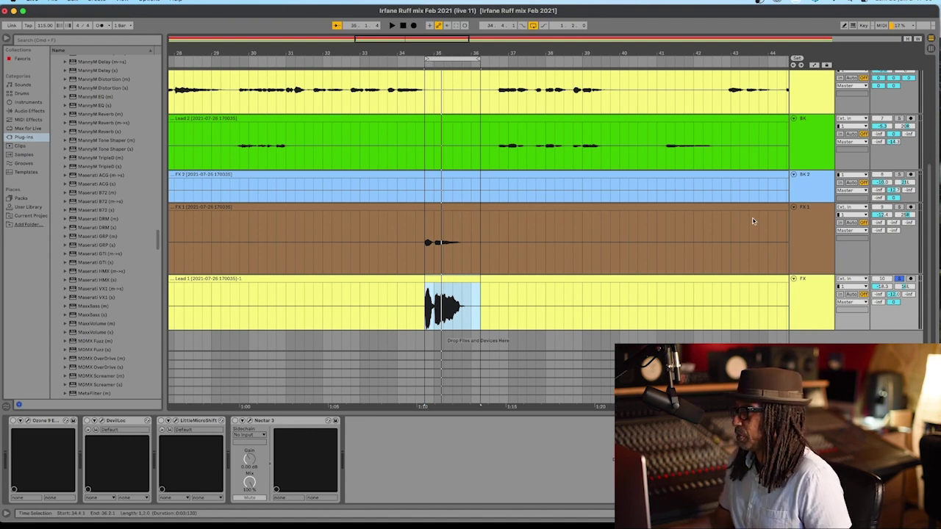
Rename the FX track as FX2 in Arrangement View.
right_click(803, 281)
click(820, 315)
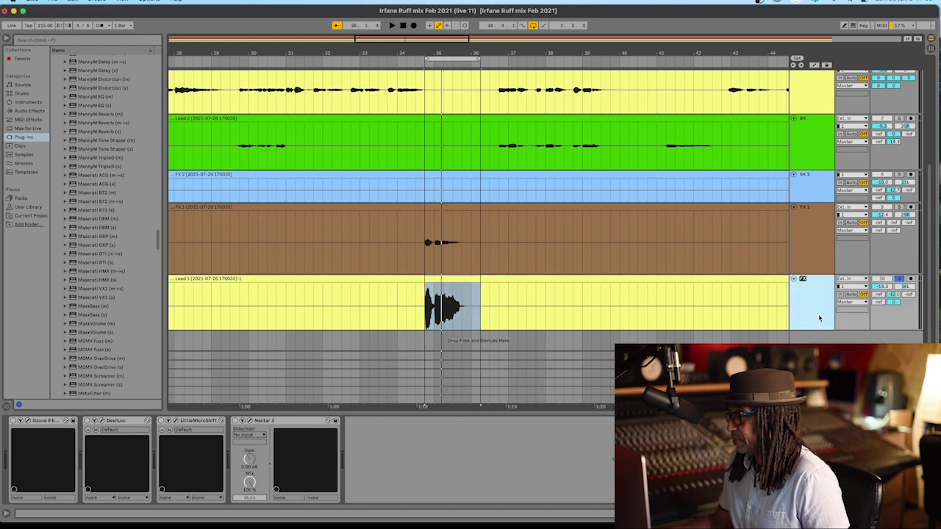
key(Return)
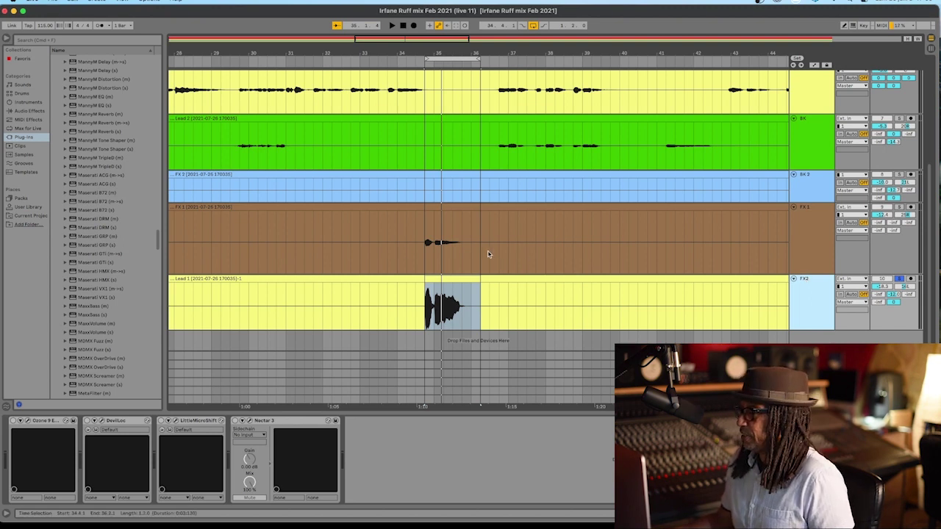
Solo the FX 1 track in Session View and play its looped section.
key(Tab)
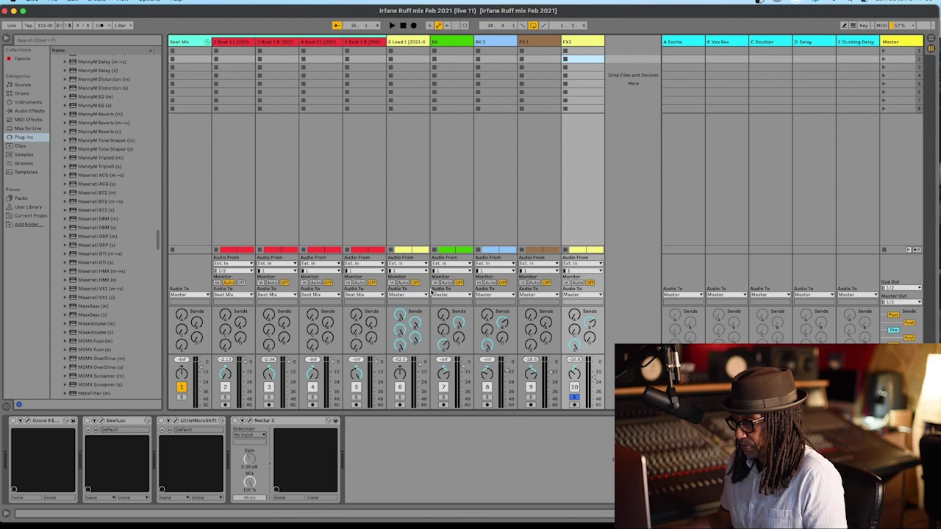
click(530, 398)
key(space)
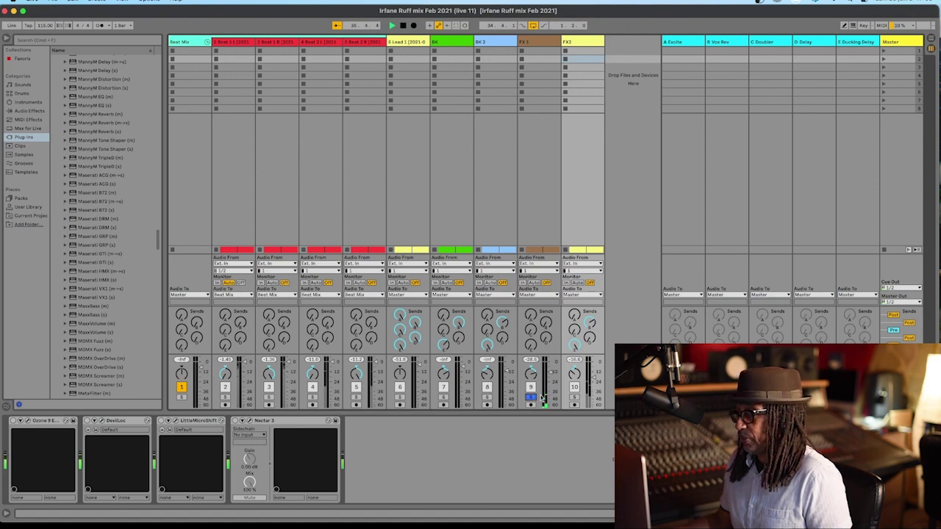
click(530, 397)
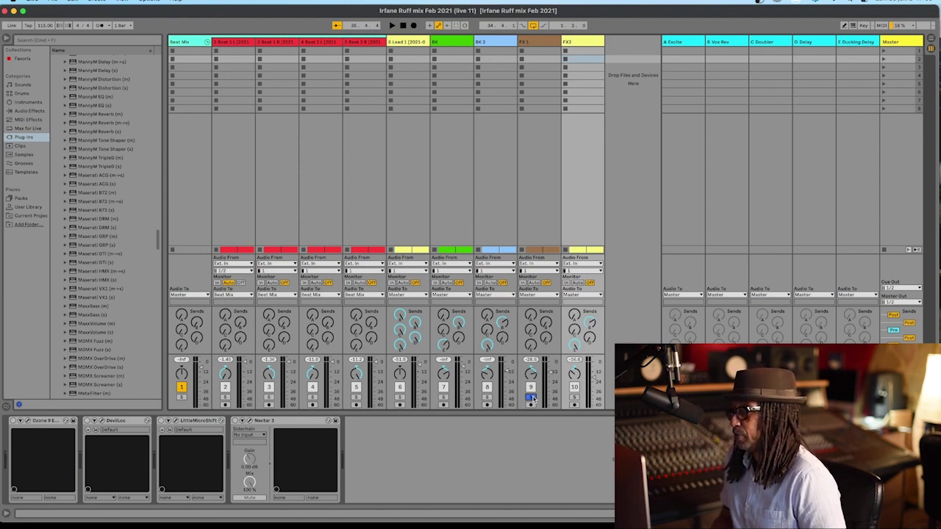
Solo the FX2 track, play its looped section and release the solo.
click(574, 398)
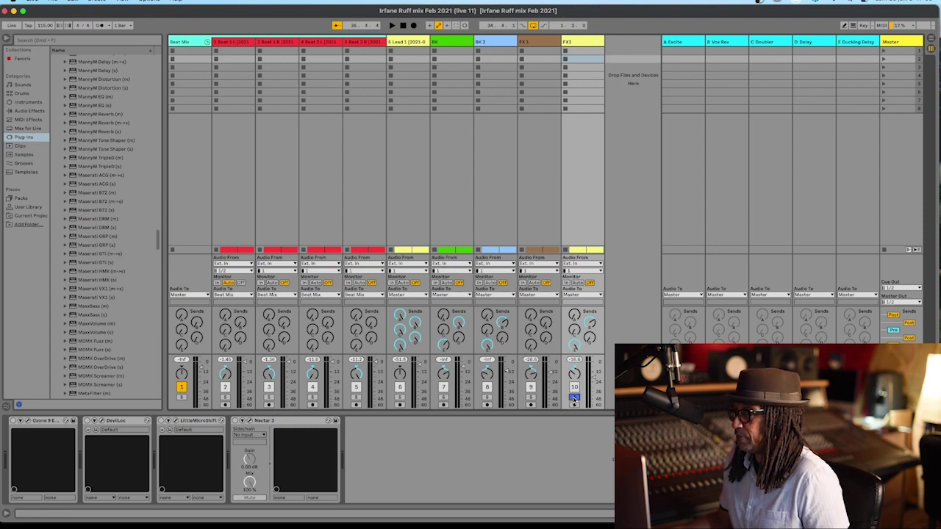
key(space)
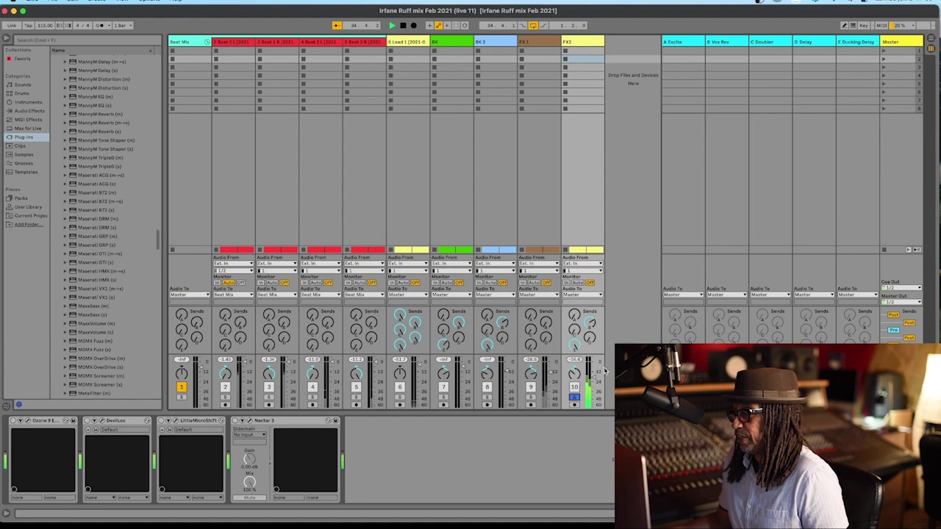
key(space)
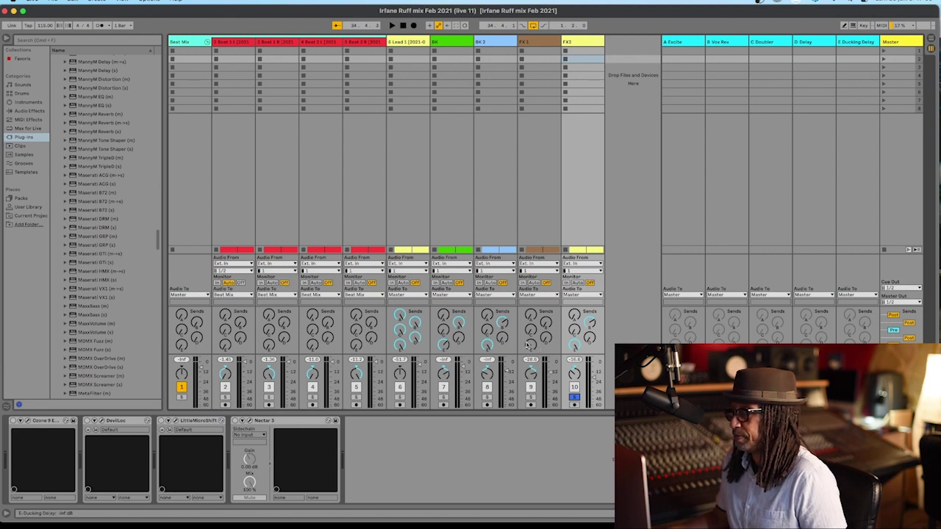
click(575, 397)
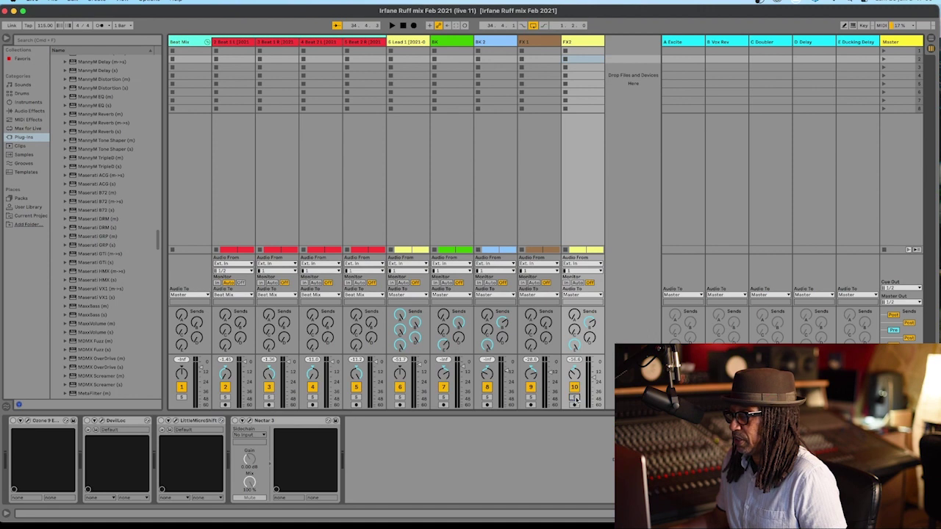
Solo the FX 1 track, switch on its FabFilter Pro-Q 3 and open the plug-in window.
click(531, 398)
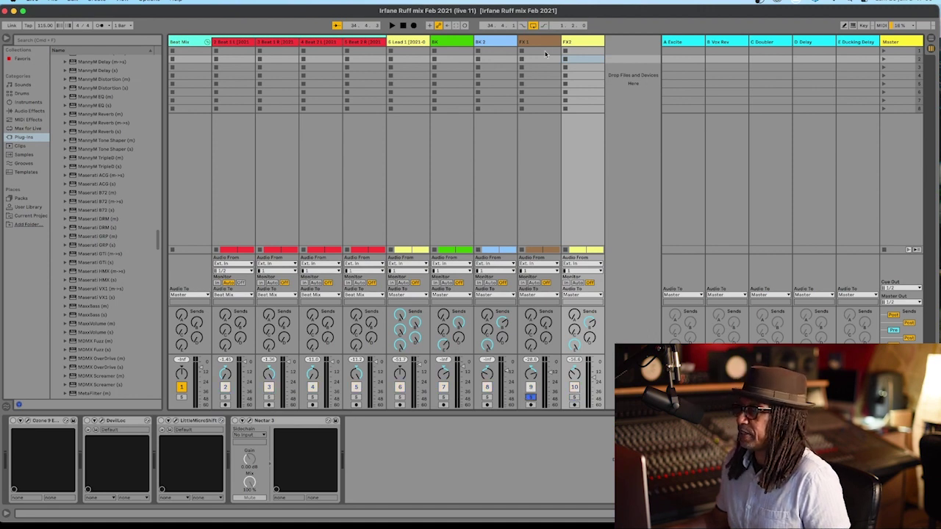
click(543, 42)
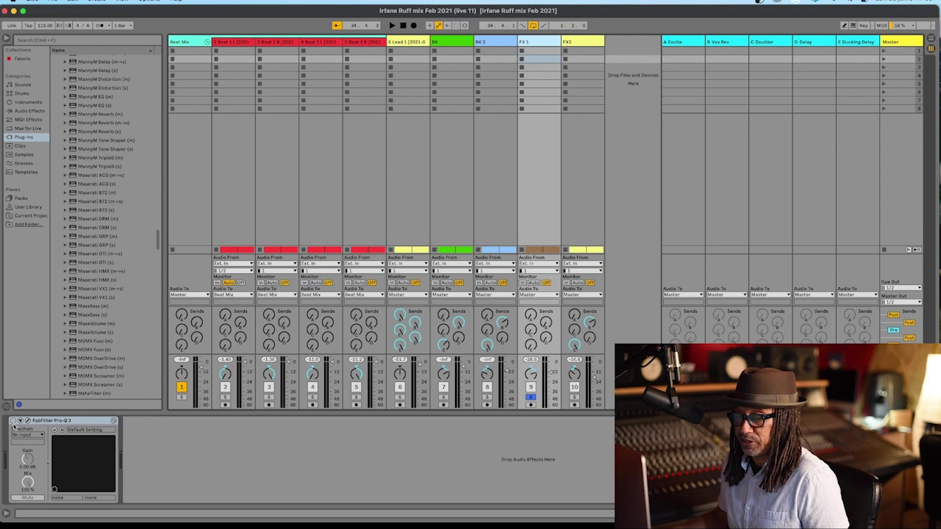
click(28, 421)
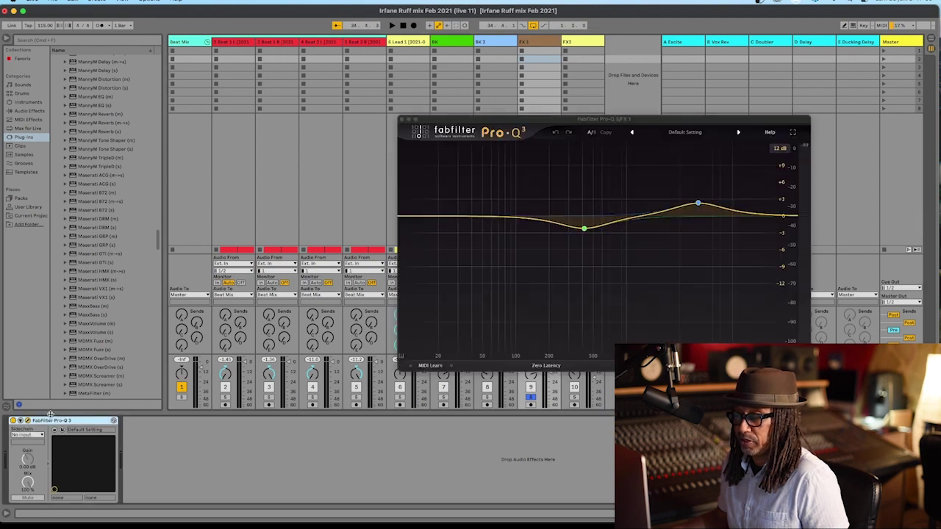
Inspect the Pro-Q 3's cut and boost bands, close its window and play the soloed FX 1 track.
mouse_move(584, 230)
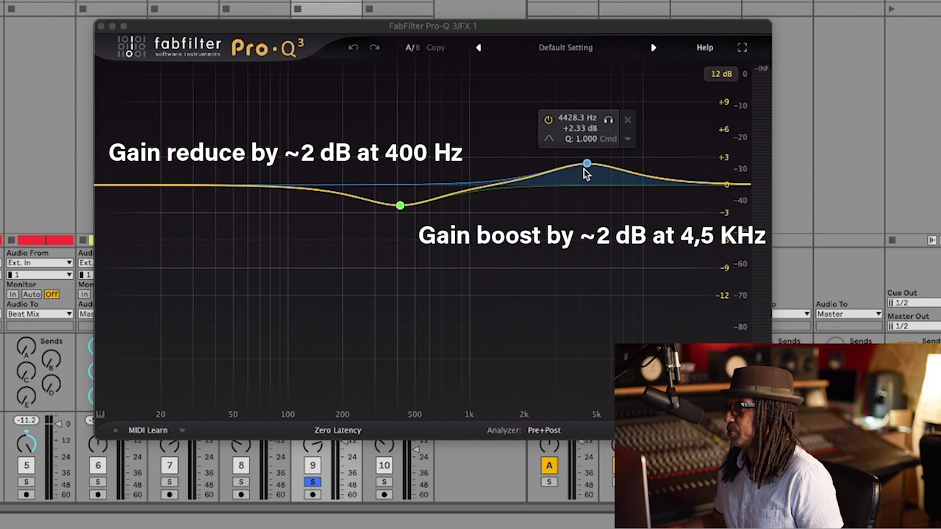
click(400, 205)
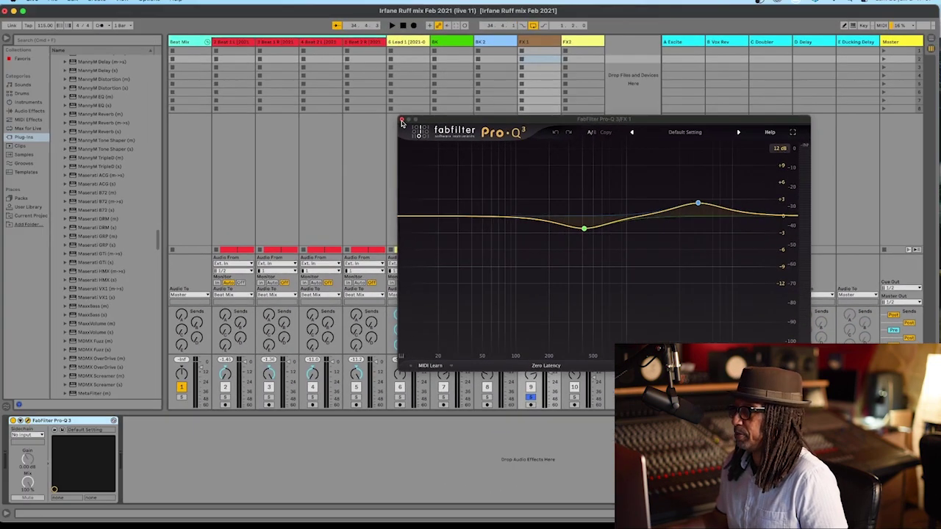
click(101, 26)
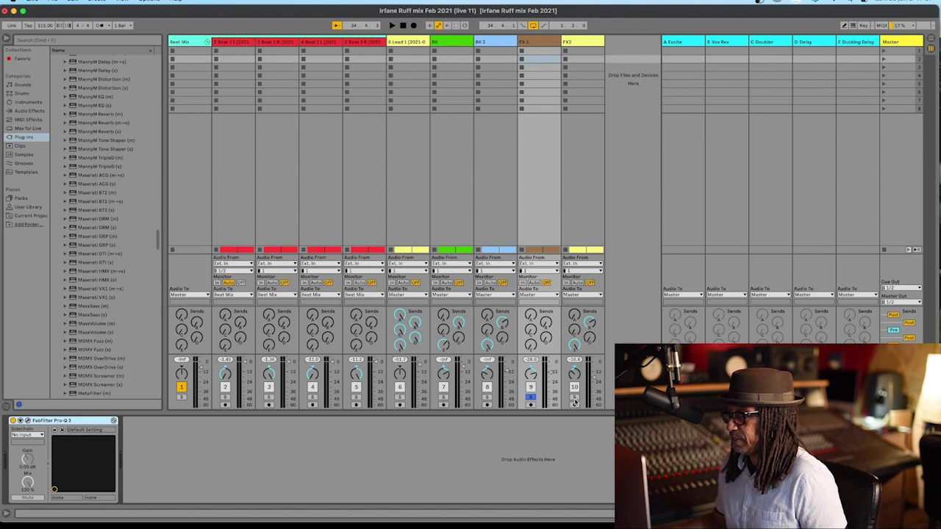
key(space)
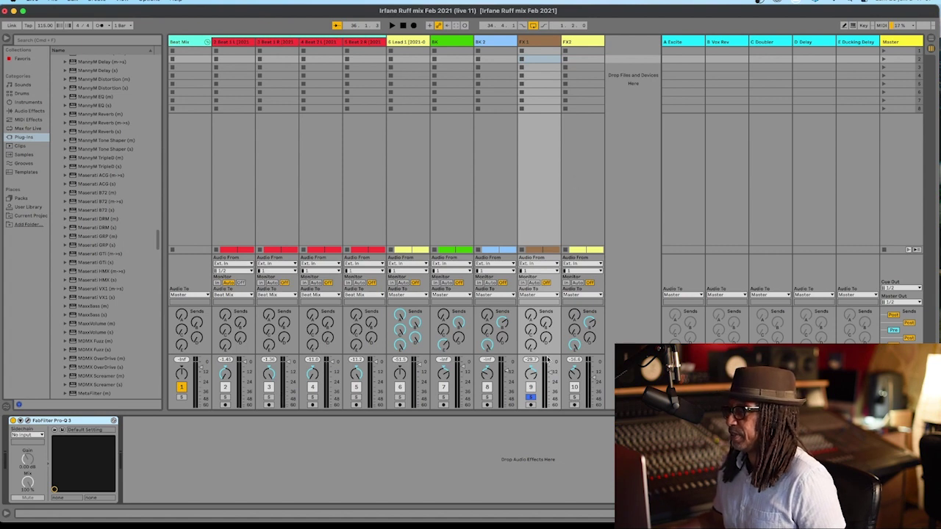
Solo the FX2 track in place of FX 1 and open its Ozone 9 Equalizer window.
click(574, 398)
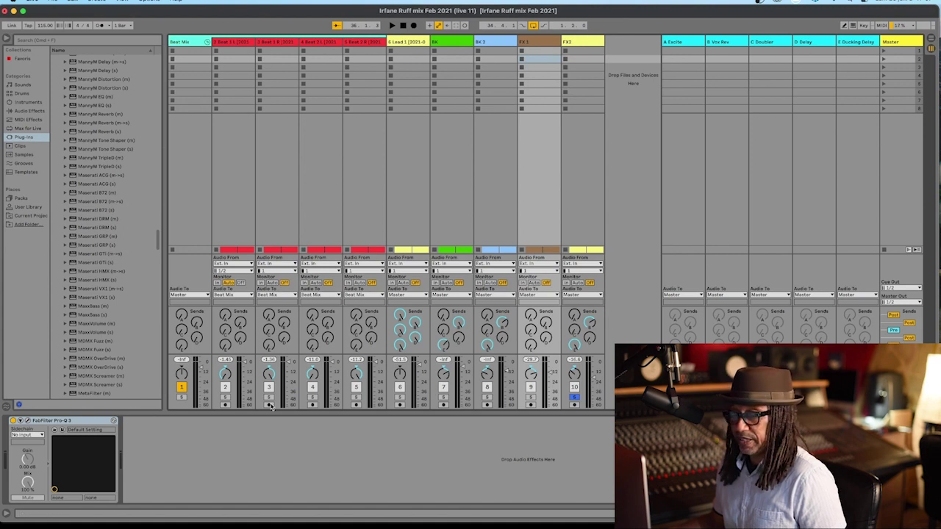
click(581, 42)
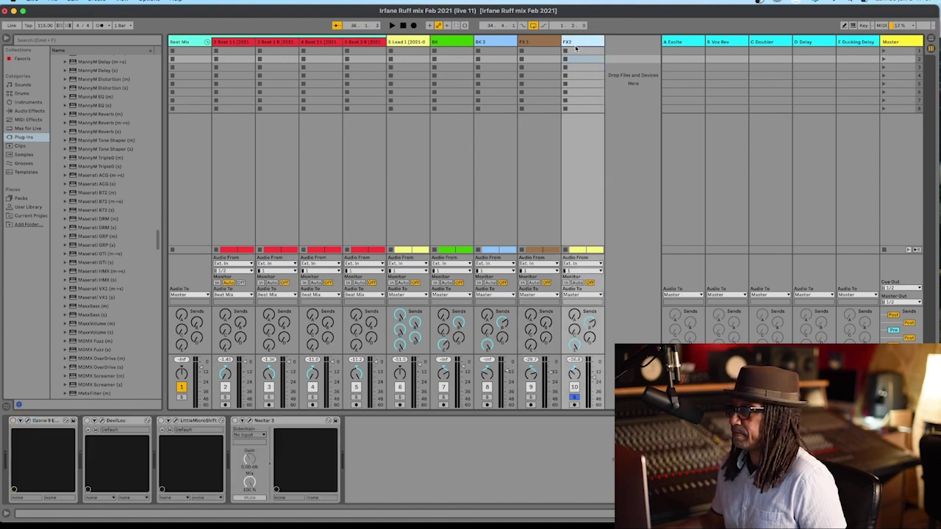
click(47, 421)
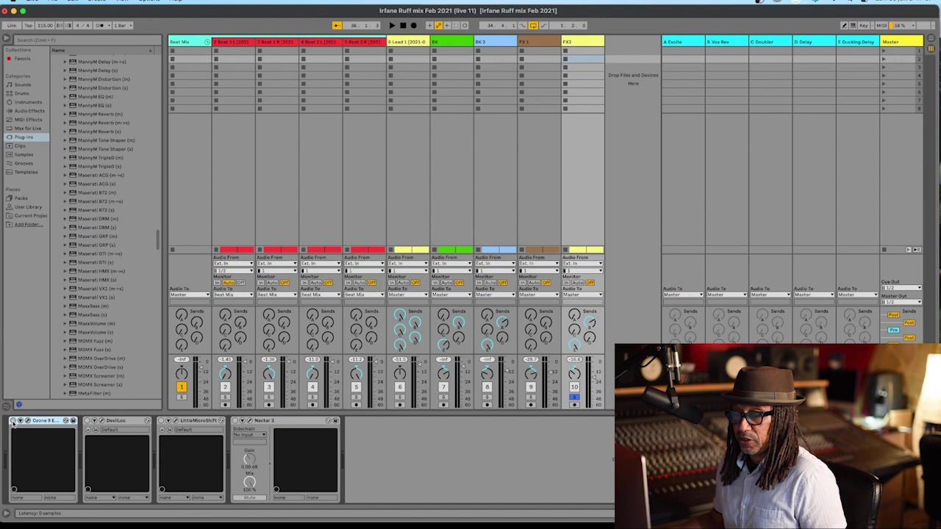
click(28, 421)
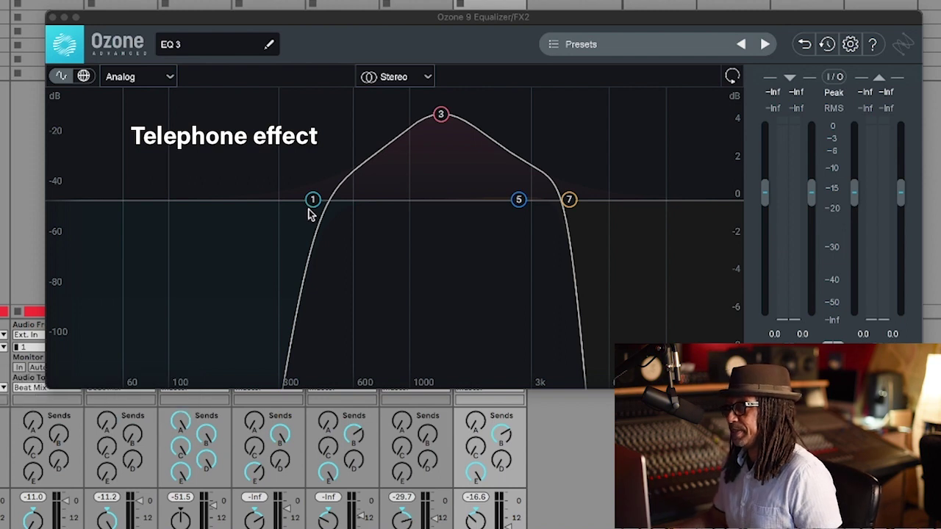
Inspect the Ozone equalizer's high-pass, bell and low-pass bands and play the soloed FX2 track through it.
click(312, 208)
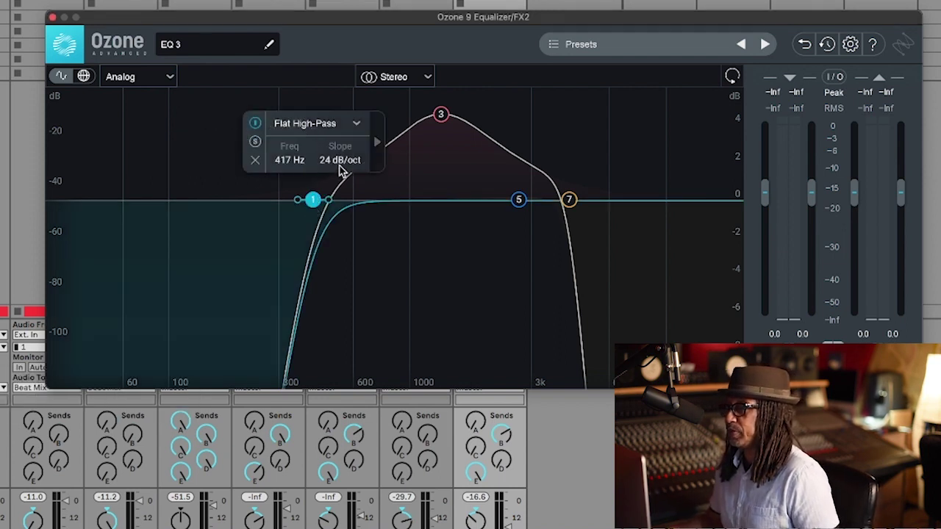
click(440, 115)
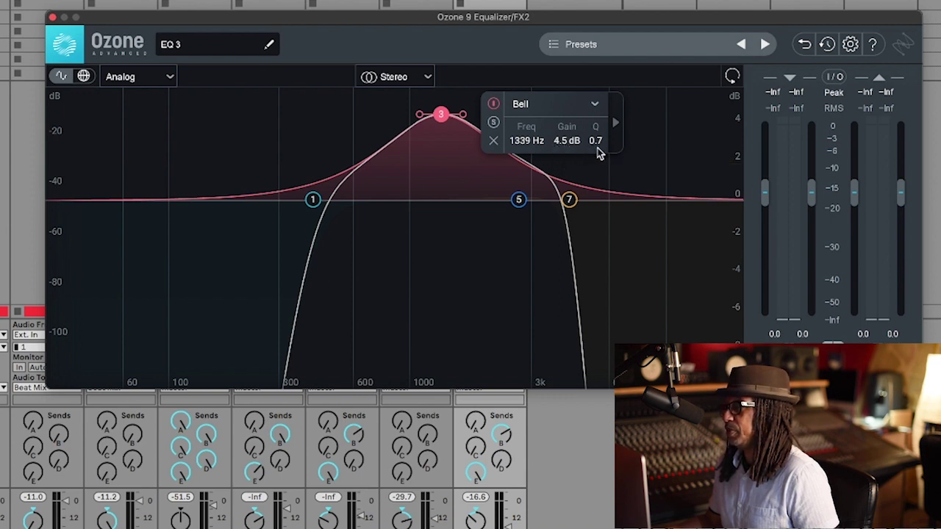
click(570, 201)
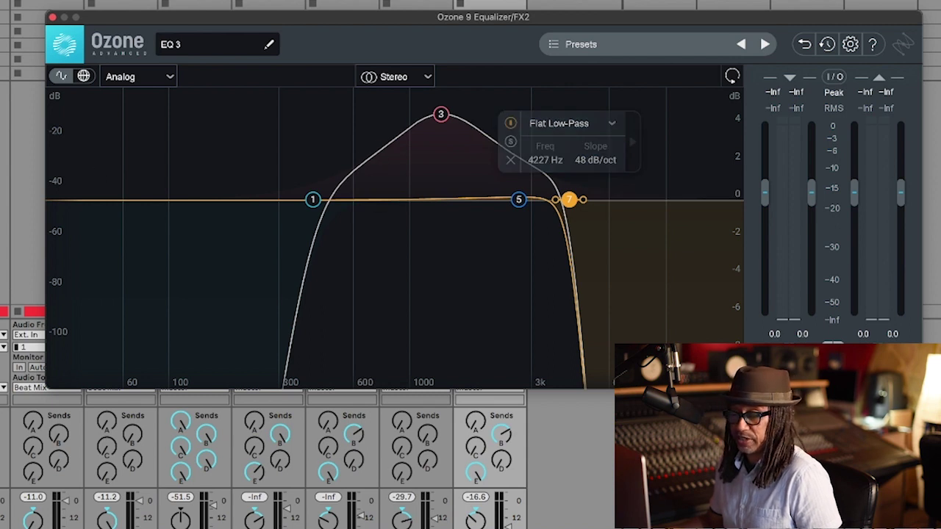
key(space)
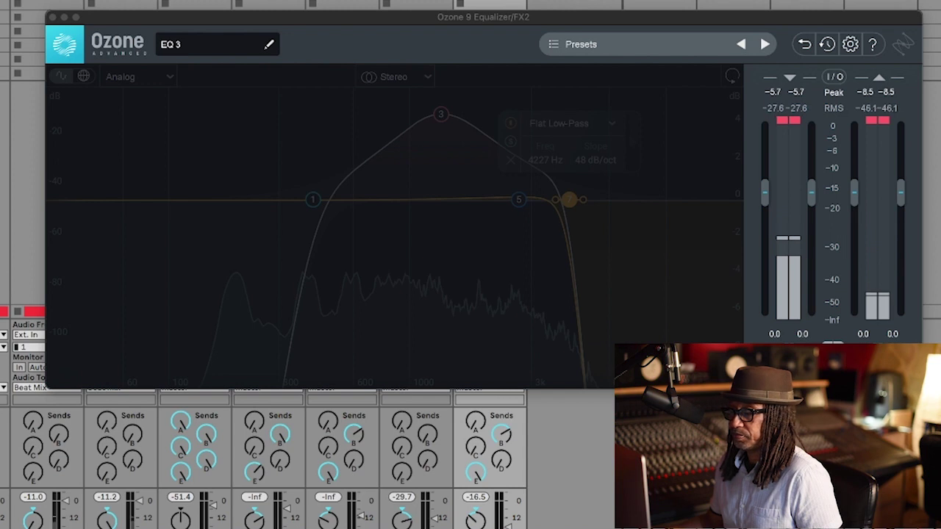
key(space)
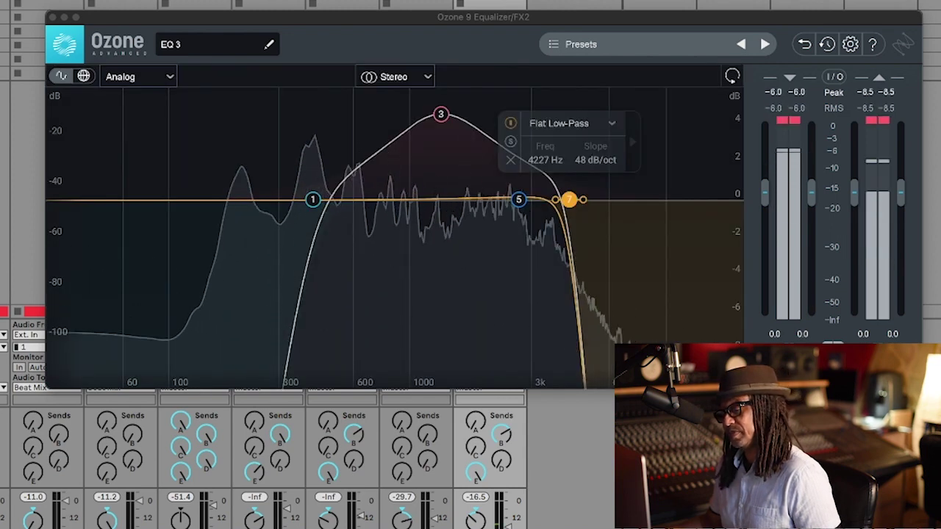
key(space)
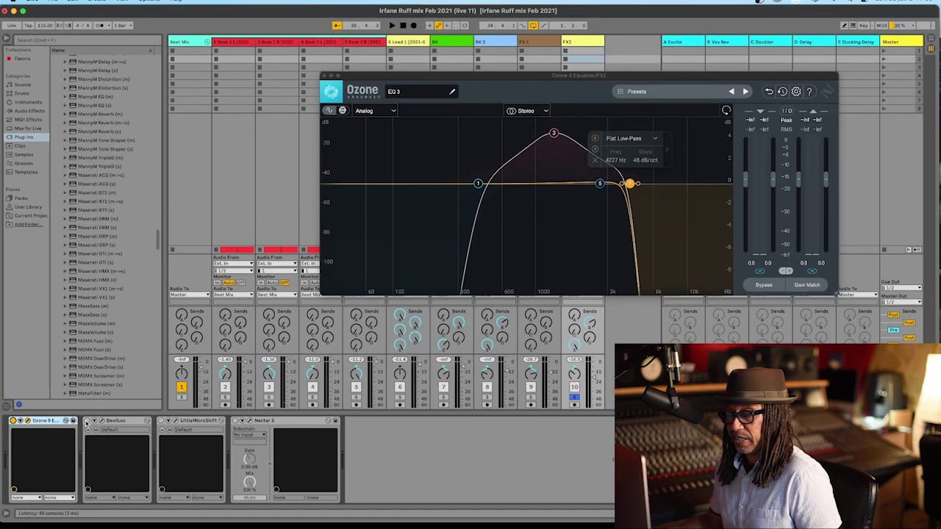
Open FX2's DevilLoc plug-in, examine its Crush and Crunch settings and play the soloed track.
click(102, 422)
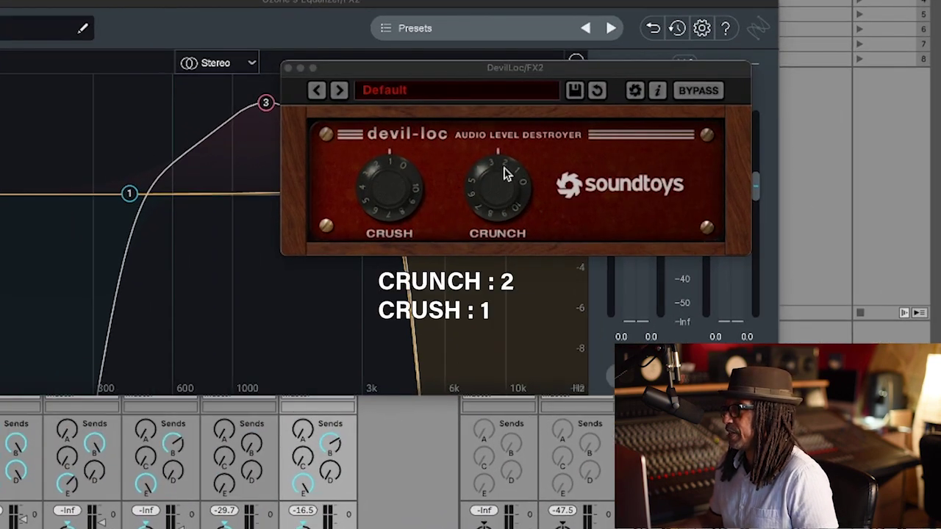
click(497, 204)
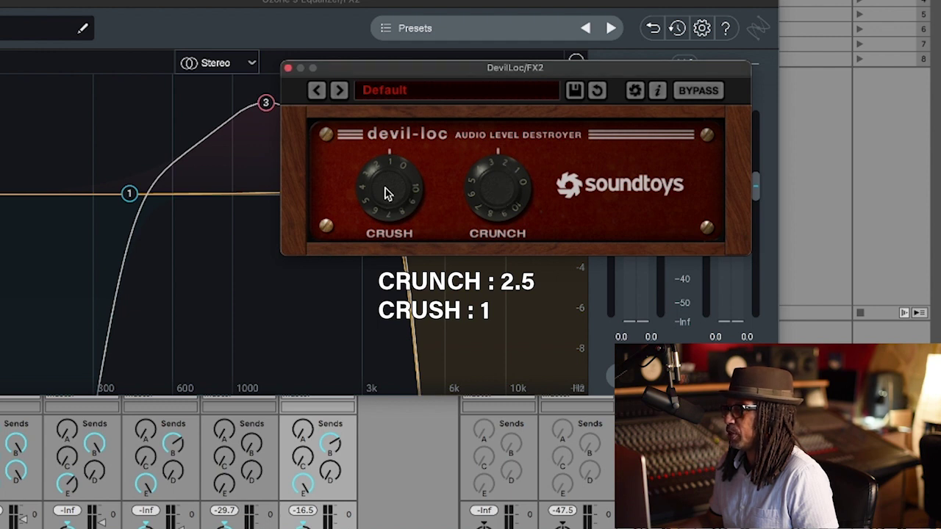
key(space)
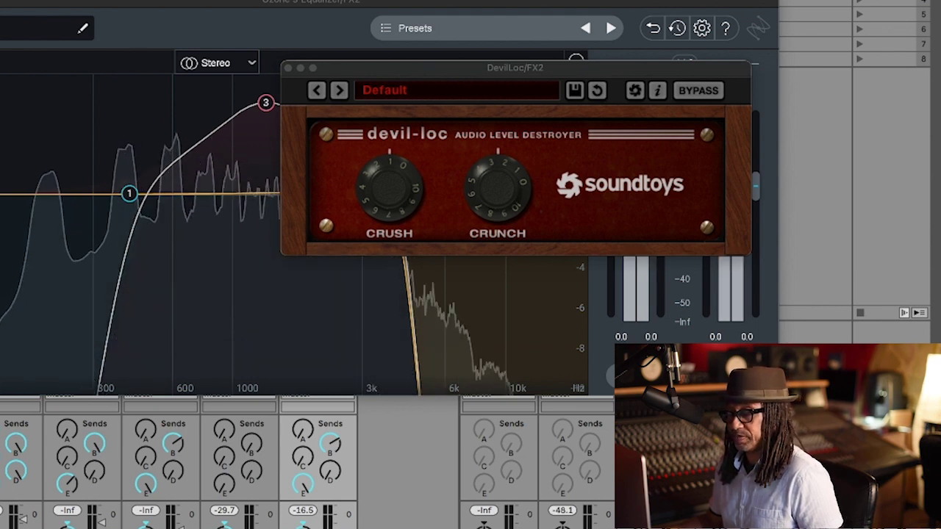
key(space)
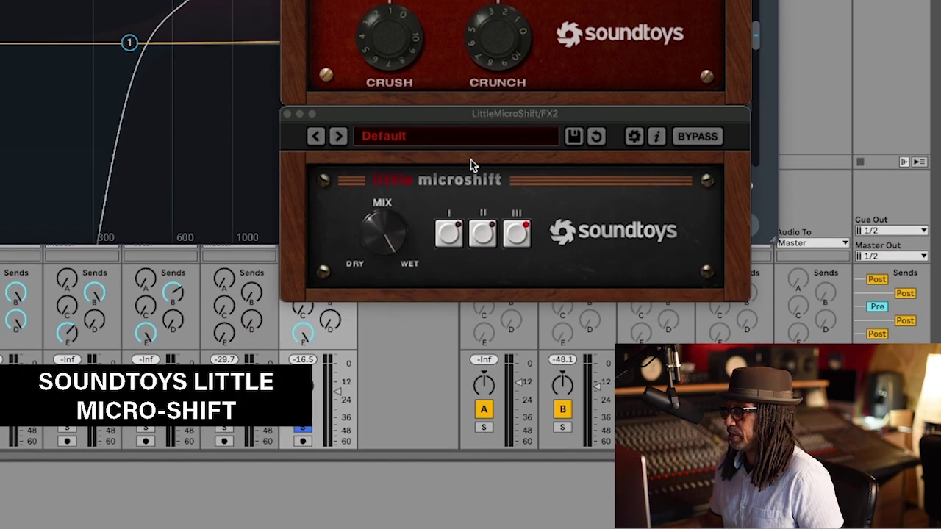
Examine FX2's Little MicroShift mix and style settings and play the soloed track with it.
drag(447, 118, 449, 119)
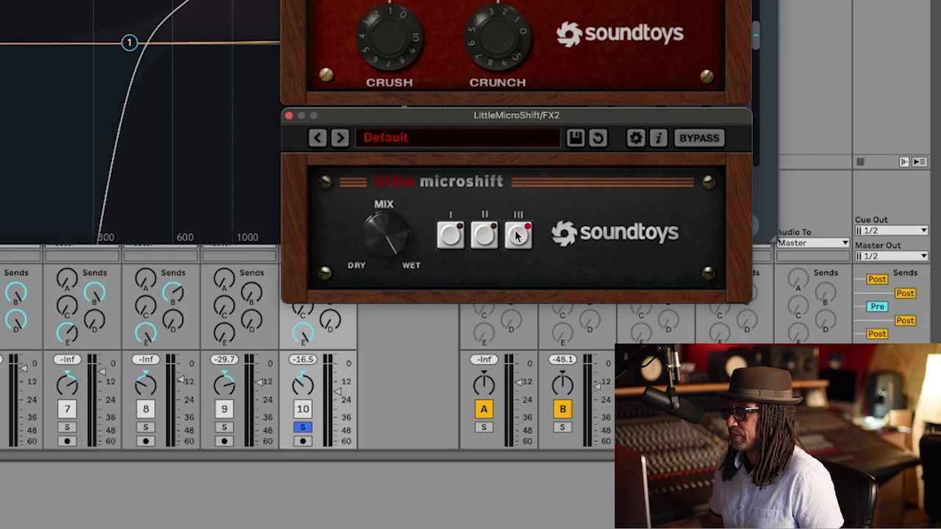
key(space)
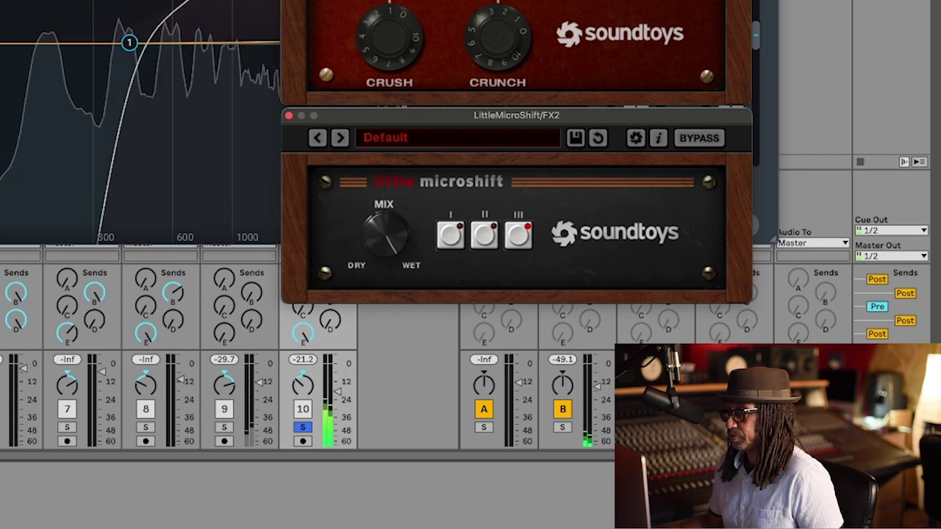
key(space)
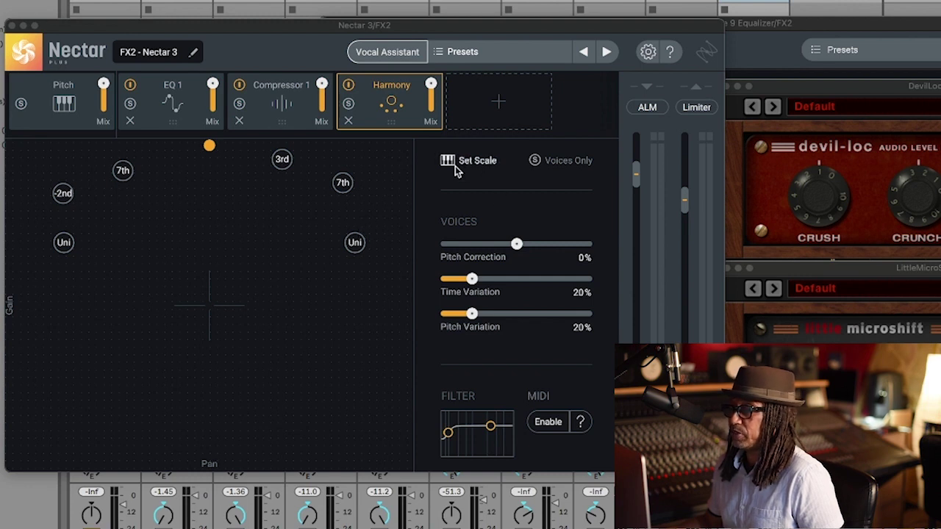
Check Nectar 3's pitch scale and the gain and pan of the right-panned 3rd and 7th harmony voices.
click(484, 168)
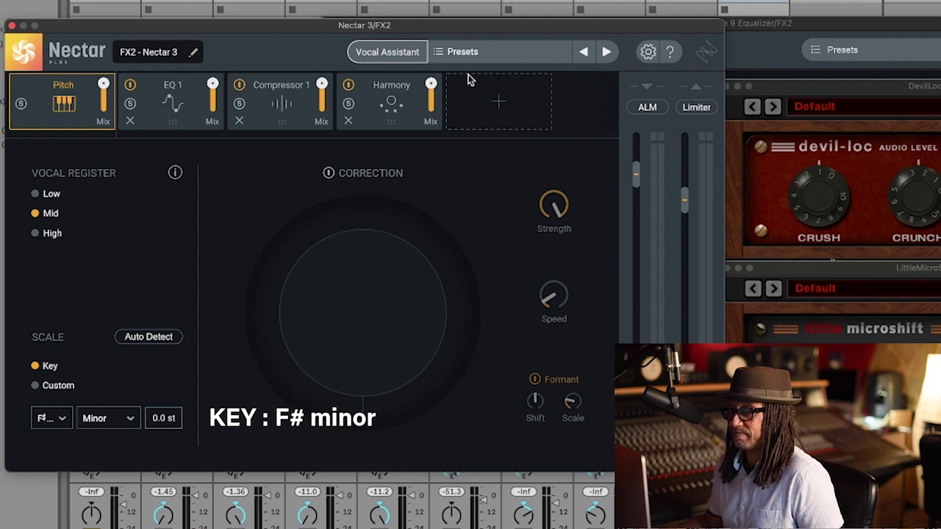
click(406, 121)
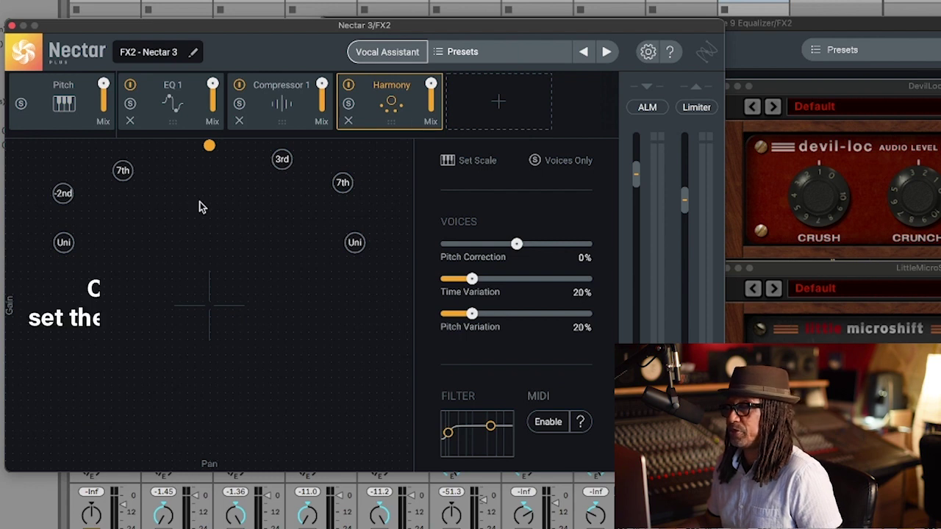
click(281, 165)
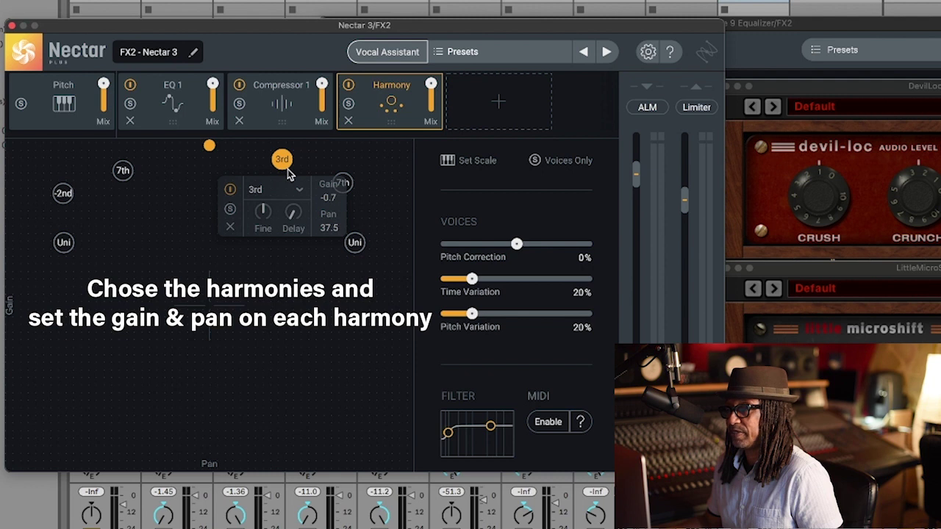
click(380, 169)
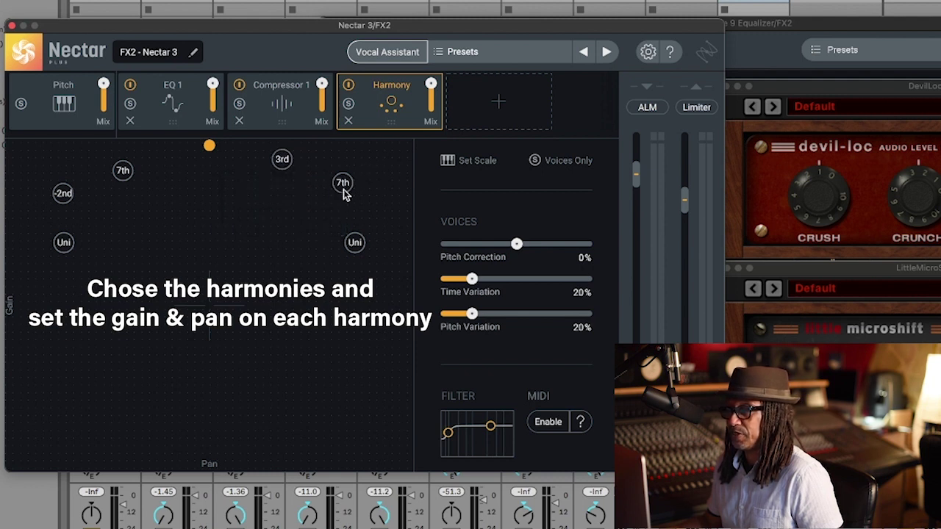
click(342, 187)
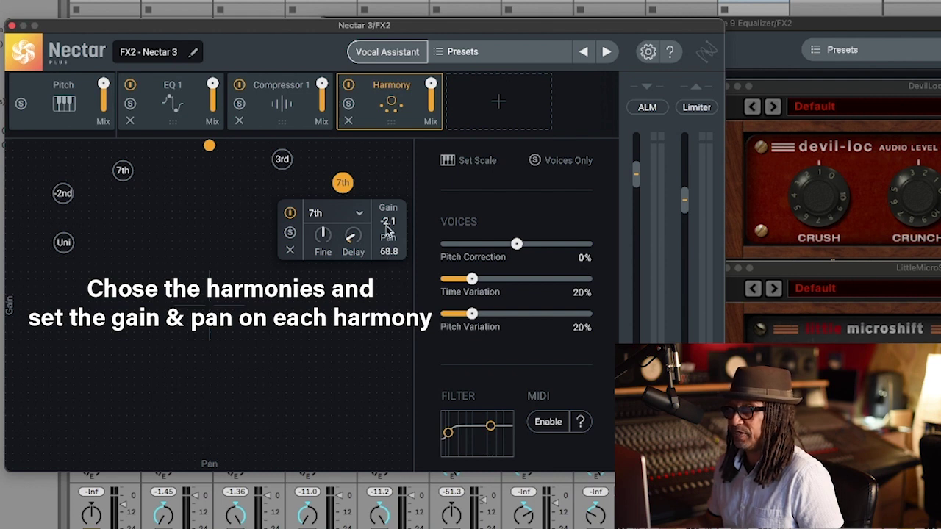
click(282, 160)
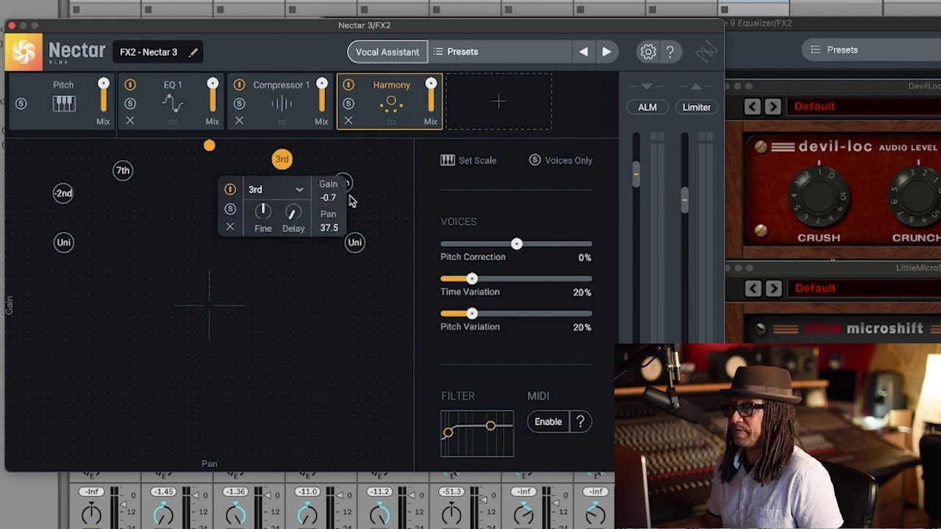
Examine Nectar 3's left-panned 7th and -2nd harmony voices and the Harmony filter, and play the soloed track.
mouse_move(347, 188)
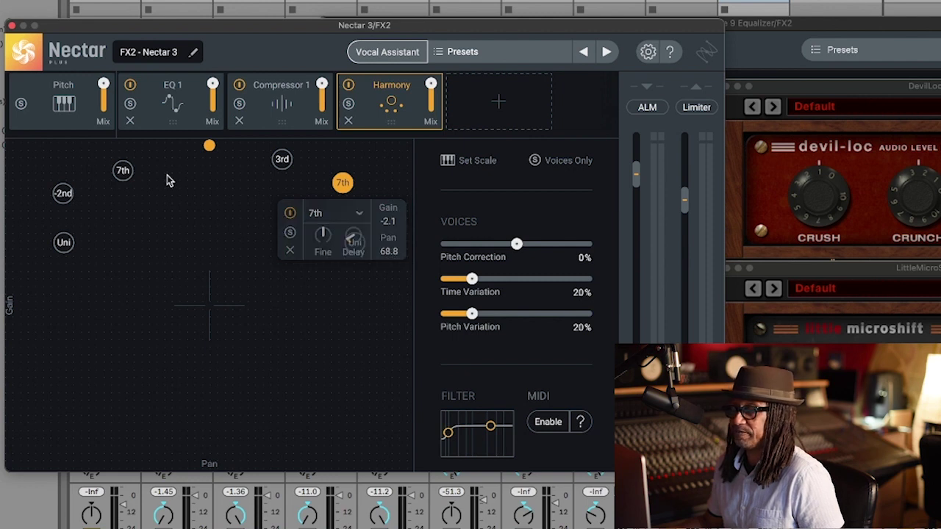
mouse_move(122, 173)
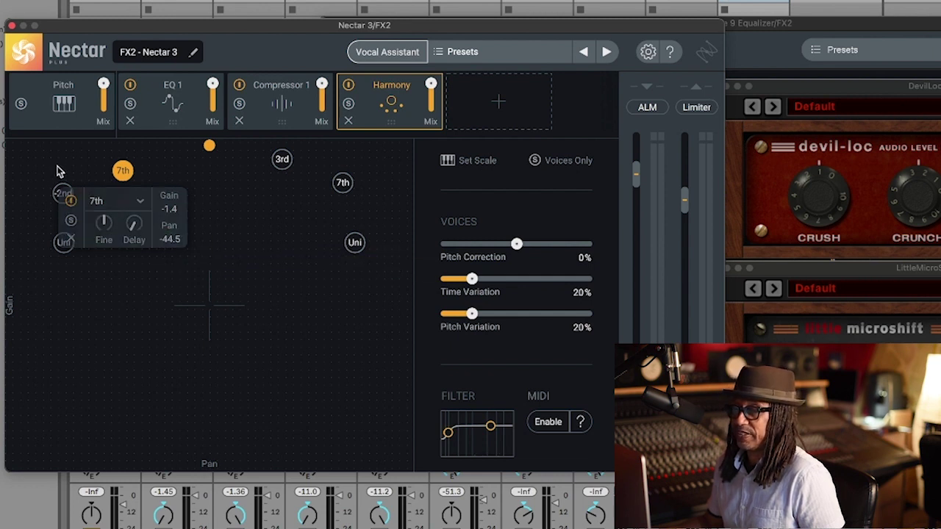
click(63, 193)
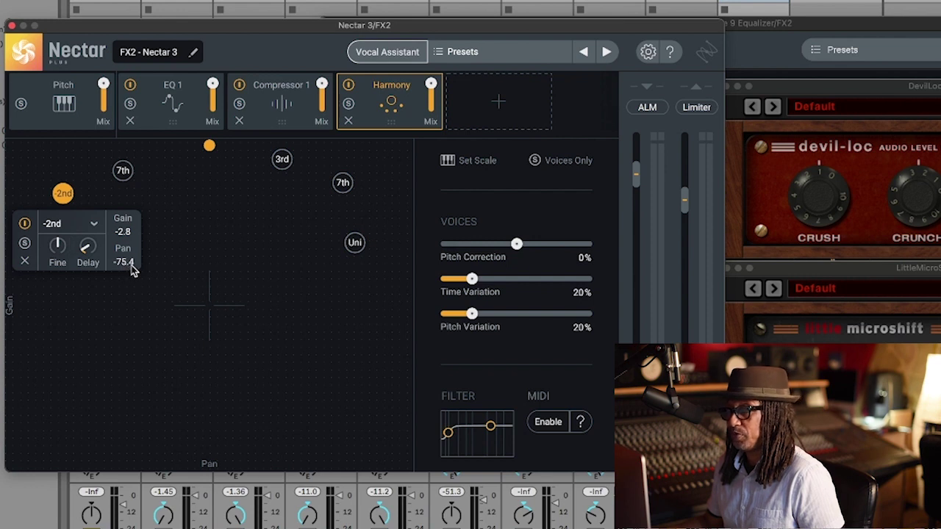
click(59, 290)
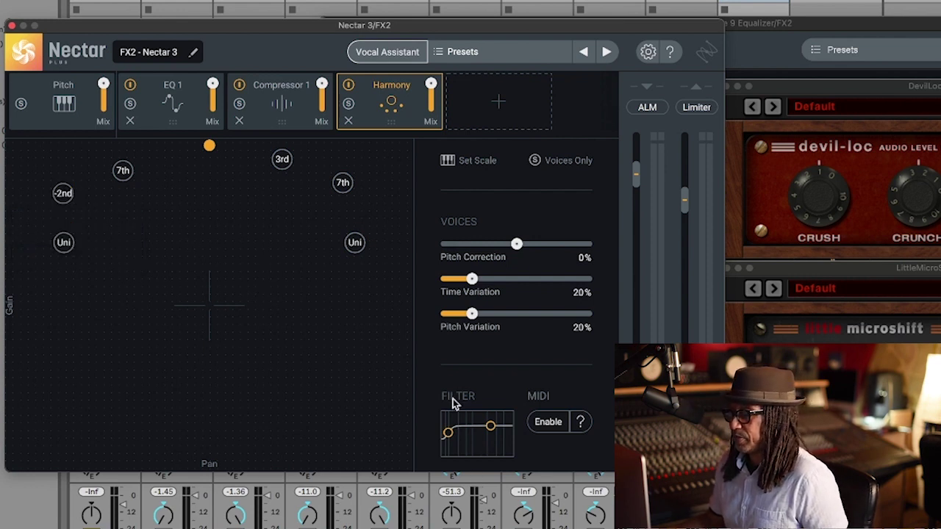
mouse_move(449, 436)
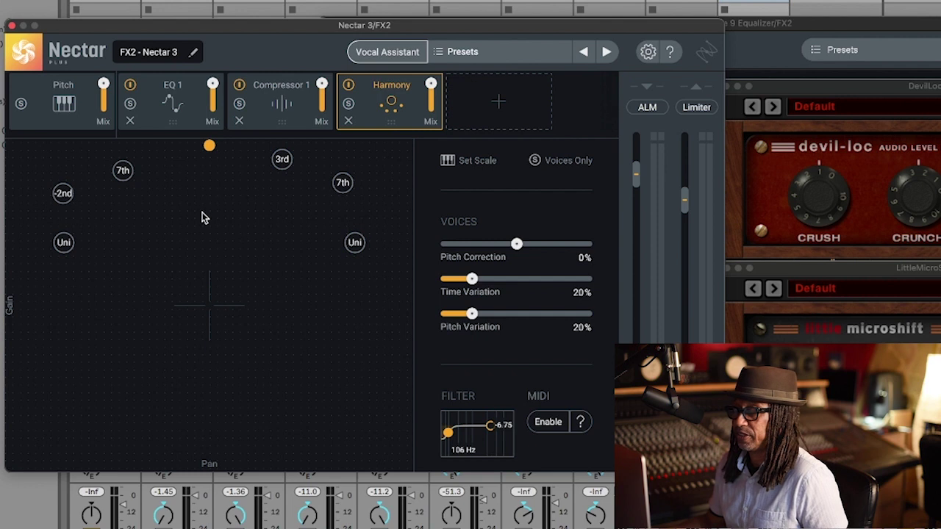
key(space)
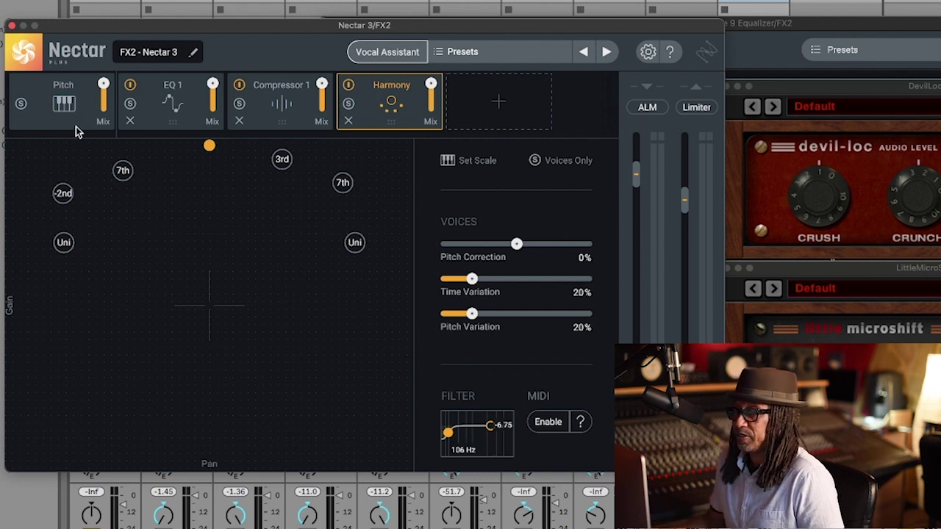
Close the Nectar 3, Little MicroShift and Ozone 9 Equalizer windows of the FX2 track.
click(12, 28)
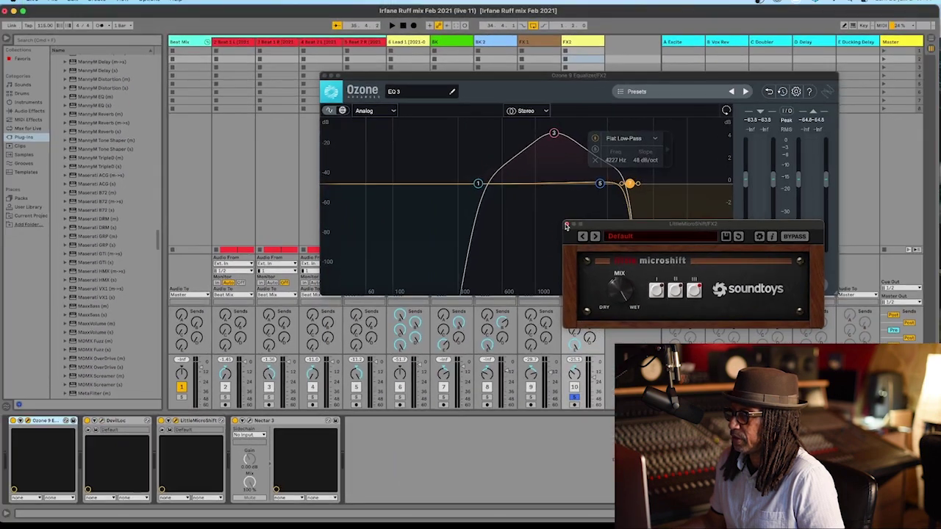
click(565, 225)
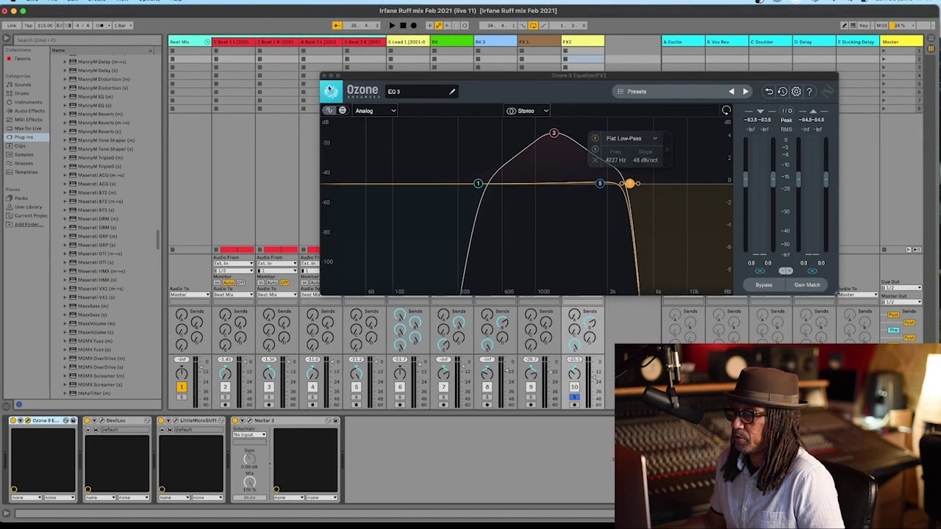
click(323, 76)
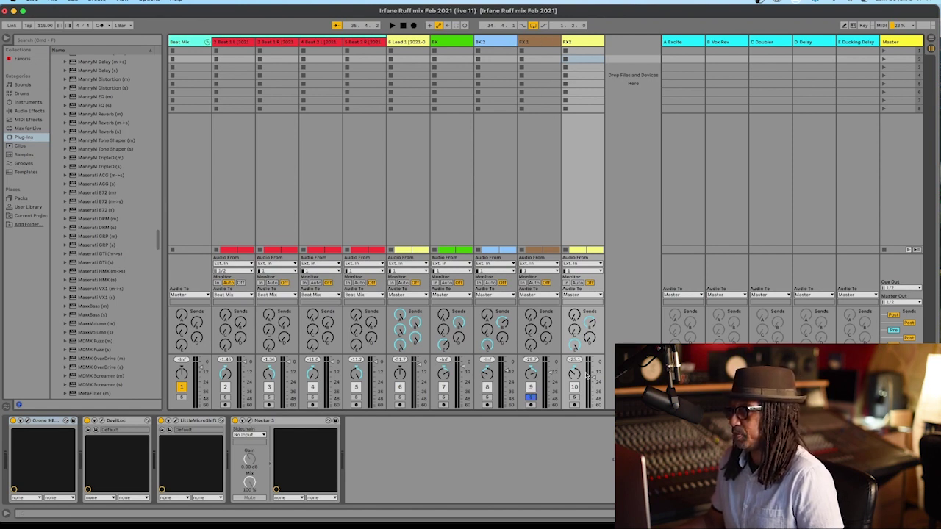
Release the FX 1 solo and extend the arrangement loop's start back to 31.2.1 while auditioning the full mix.
click(529, 398)
key(space)
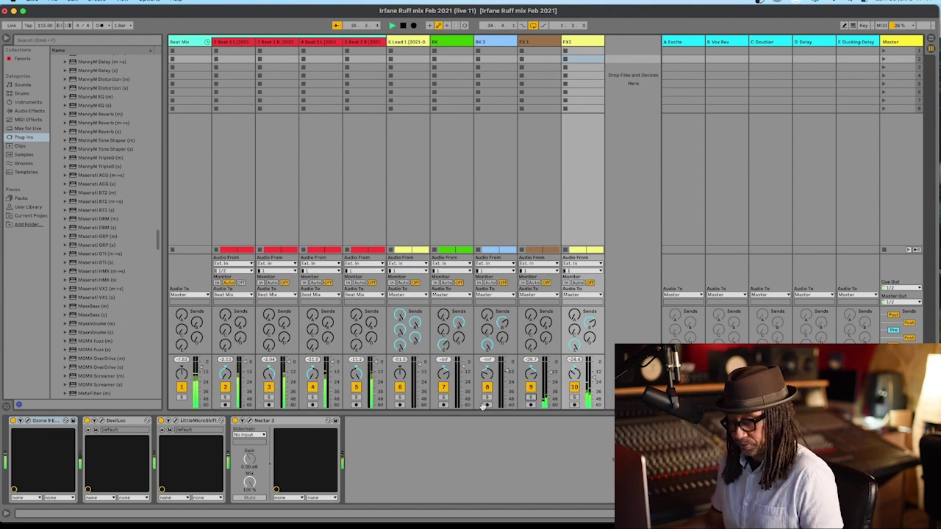
key(Tab)
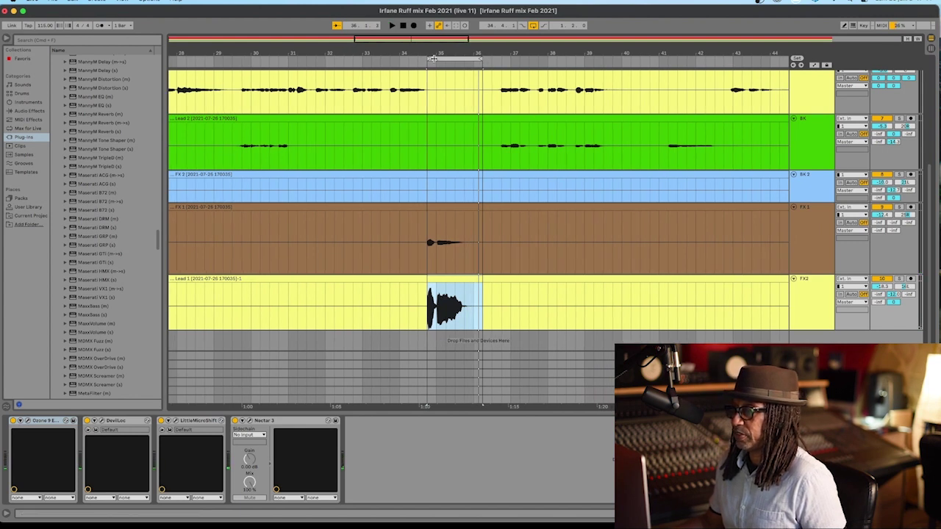
drag(429, 59, 309, 58)
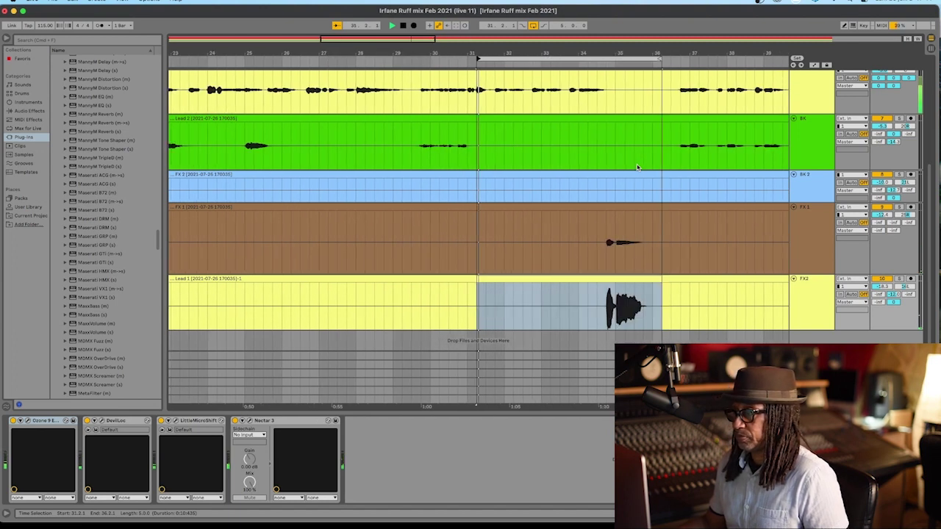
key(space)
Extend the arrangement loop's end to 39.1.1, play the full mix over it and return to Session View.
key(Tab)
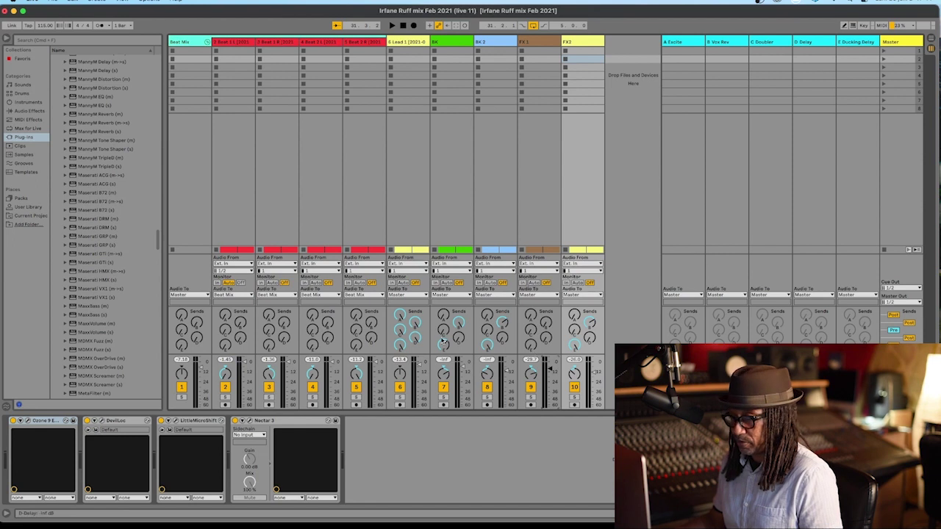
key(Tab)
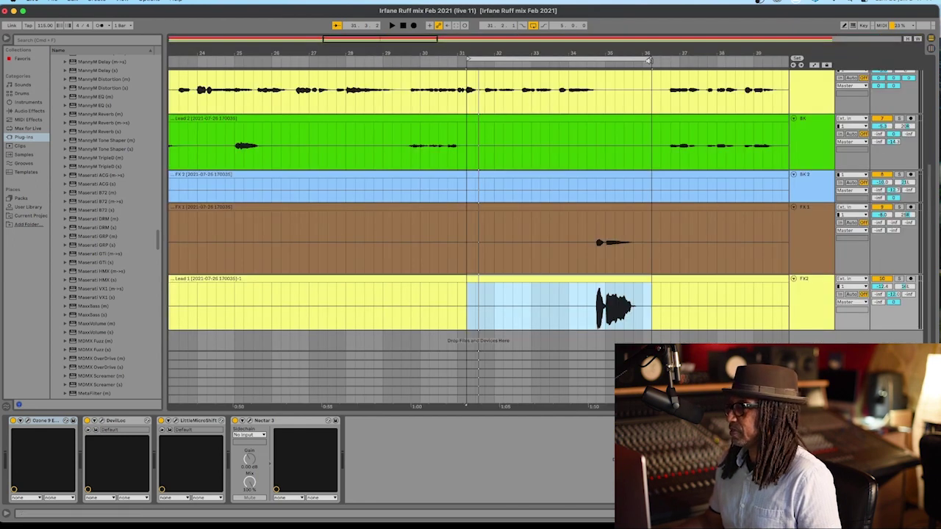
drag(652, 59, 737, 60)
key(space)
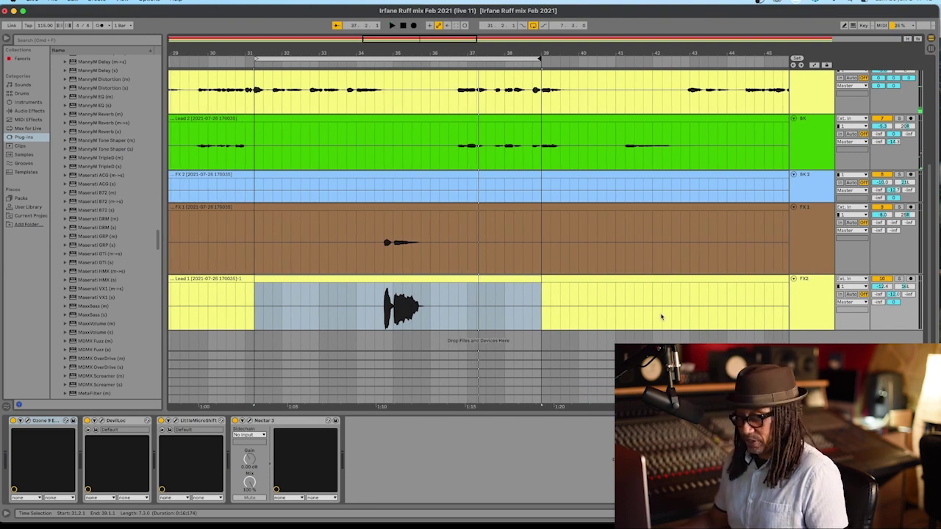
key(Tab)
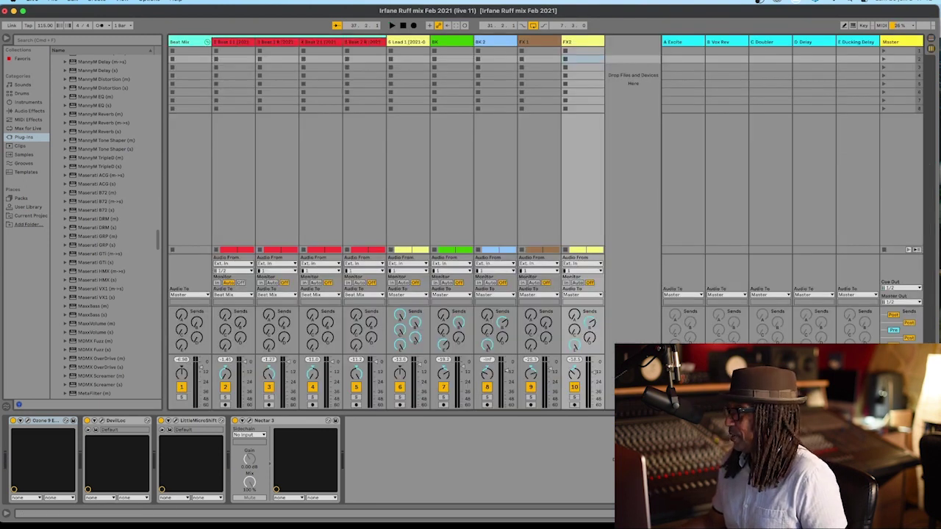